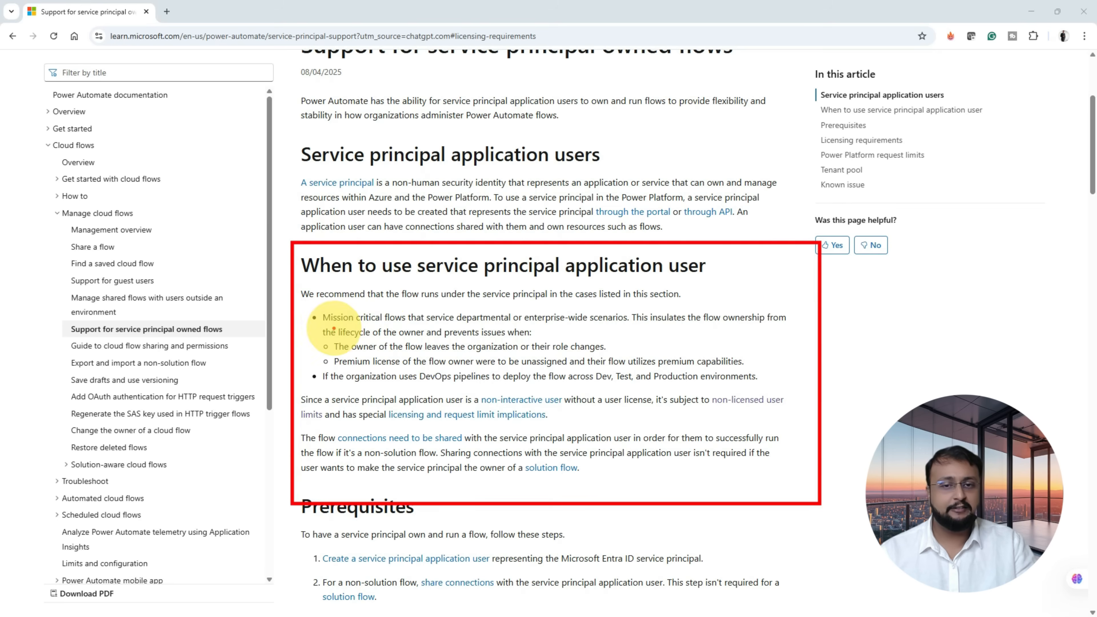
Step: Review the recommended cases for using a service principal application user in the Power Automate documentation
{"action": "left_click_drag", "start_coordinate": [348, 323], "coordinate": [608, 328]}
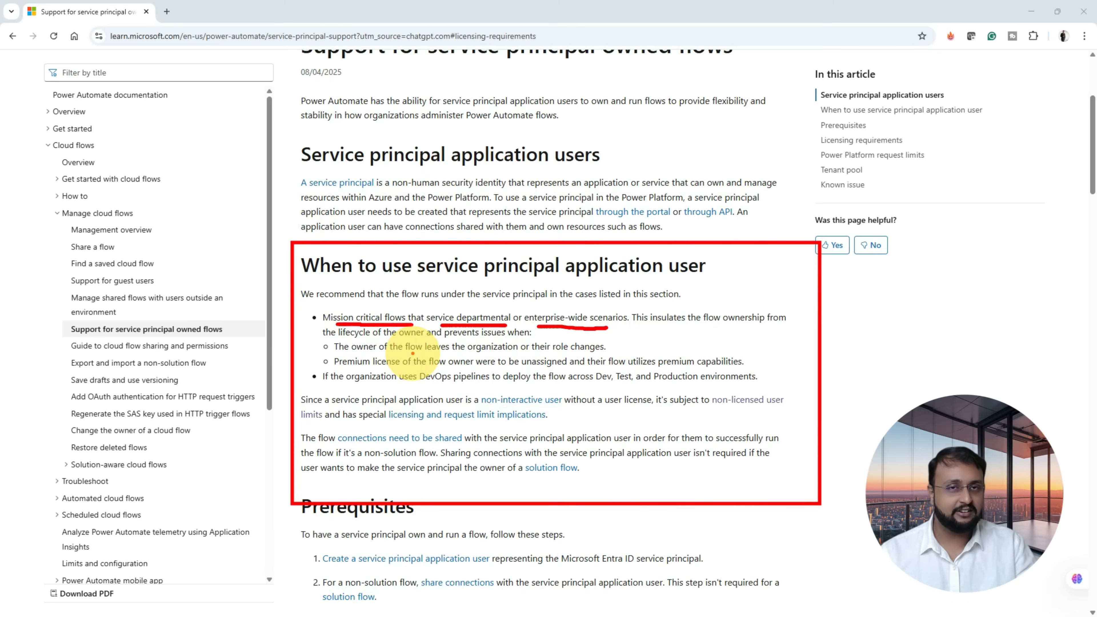
{"action": "left_click_drag", "start_coordinate": [365, 354], "coordinate": [481, 354]}
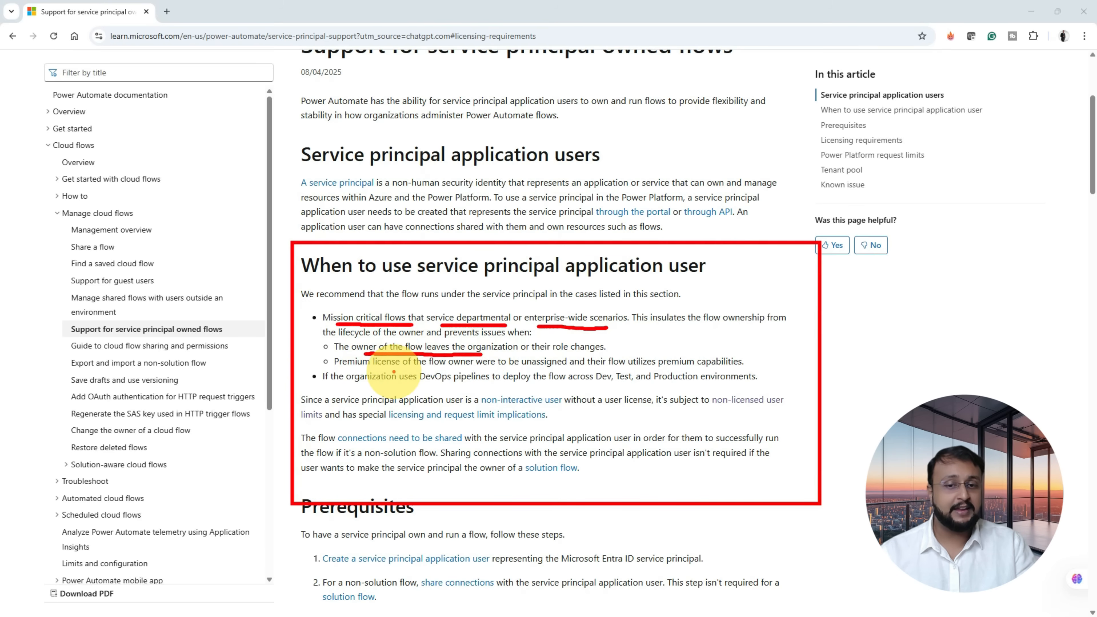
{"action": "mouse_move", "coordinate": [404, 371]}
{"action": "left_mouse_down"}
{"action": "mouse_move", "coordinate": [394, 371]}
{"action": "mouse_move", "coordinate": [499, 370]}
{"action": "left_mouse_up"}
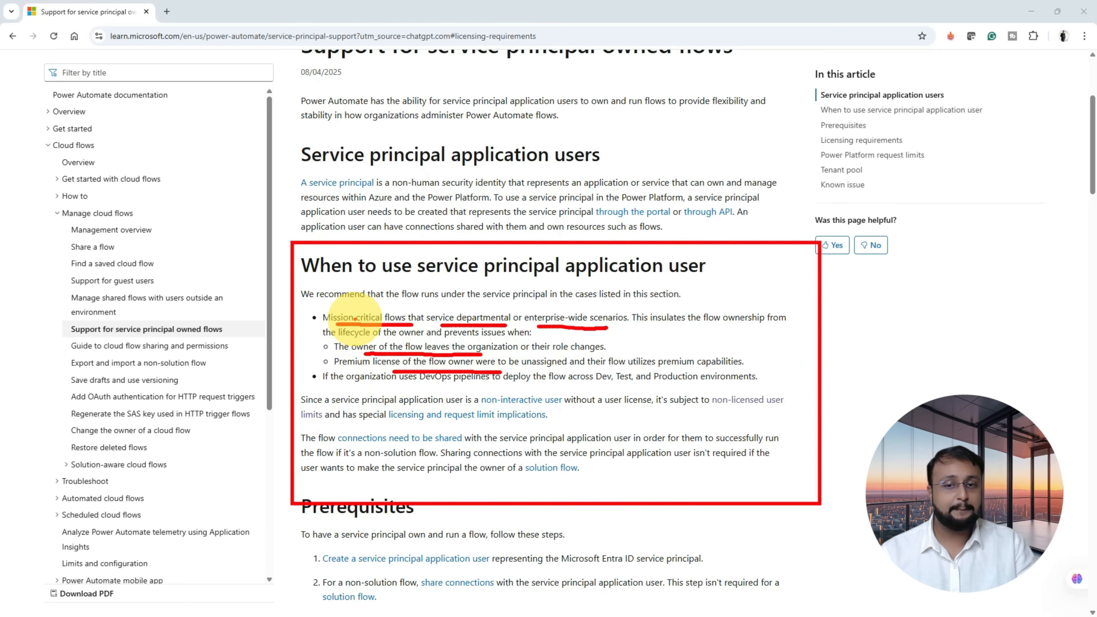
{"action": "mouse_move", "coordinate": [247, 385]}
{"action": "left_mouse_down"}
{"action": "mouse_move", "coordinate": [276, 352]}
{"action": "mouse_move", "coordinate": [271, 360]}
{"action": "left_mouse_up"}
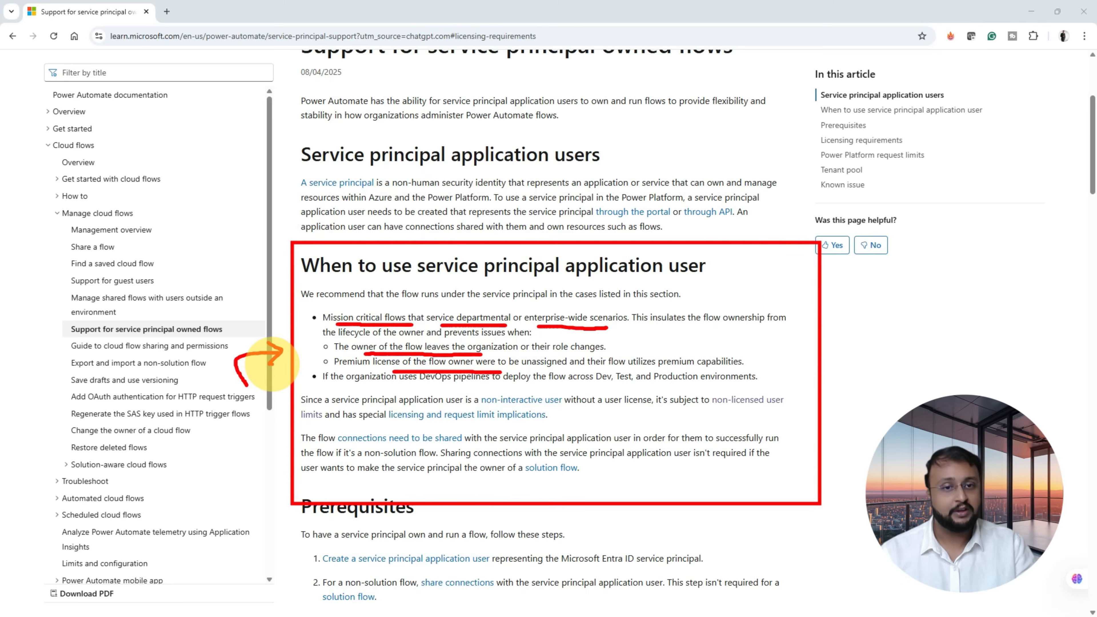
{"action": "left_click_drag", "start_coordinate": [497, 279], "coordinate": [648, 280]}
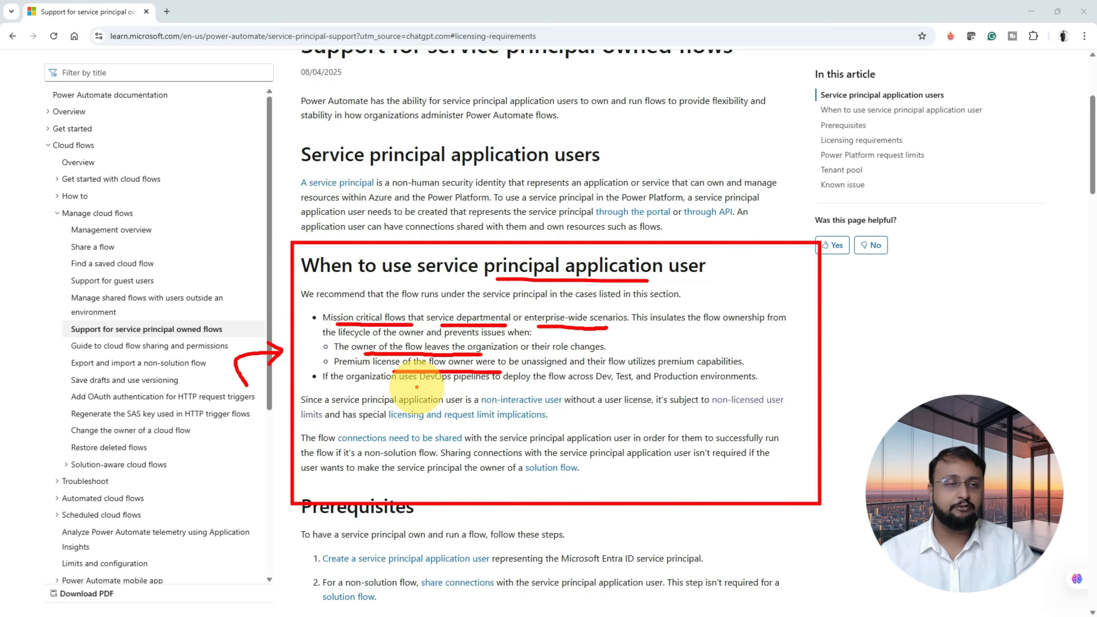
{"action": "left_click_drag", "start_coordinate": [428, 387], "coordinate": [609, 389]}
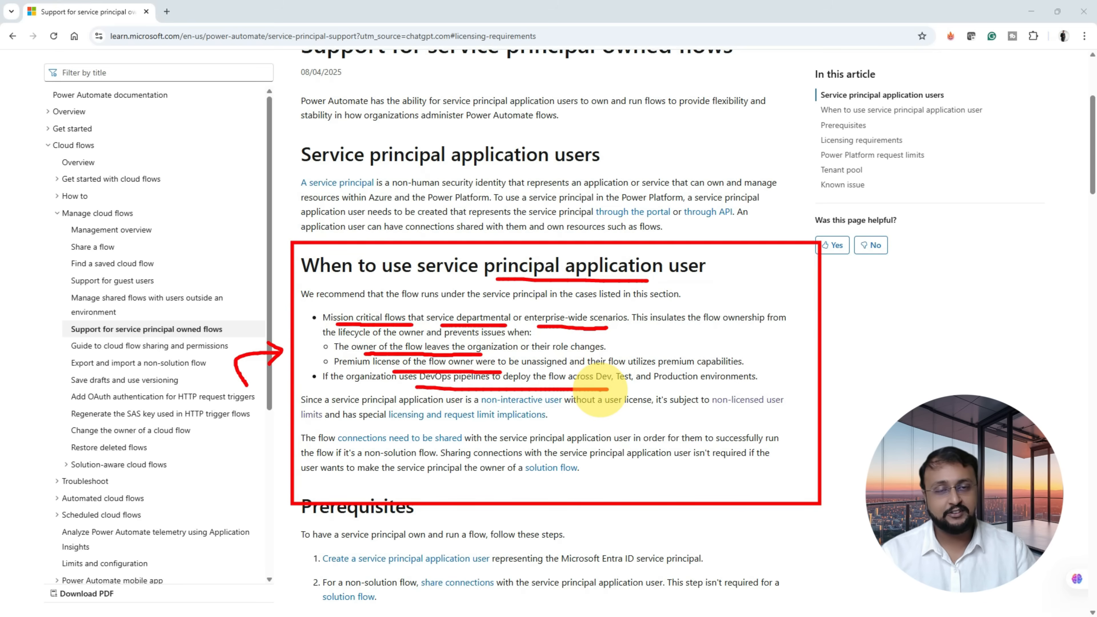
{"action": "key", "text": "Escape"}
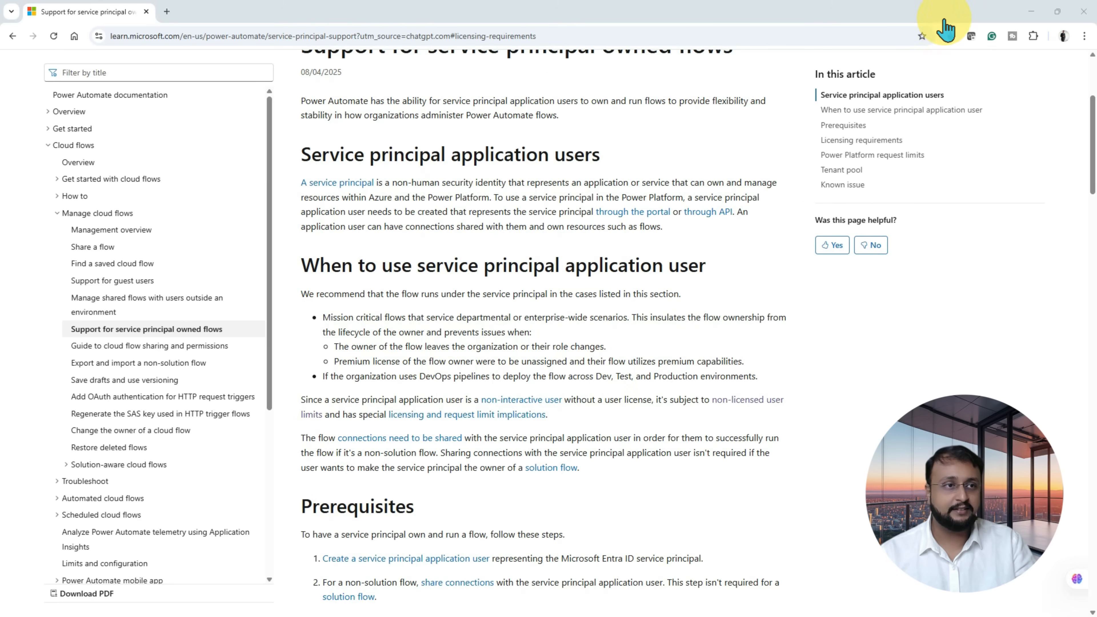
Step: Switch to the Azure portal and start a new app registration in Microsoft Entra ID
{"action": "left_click", "coordinate": [1030, 12]}
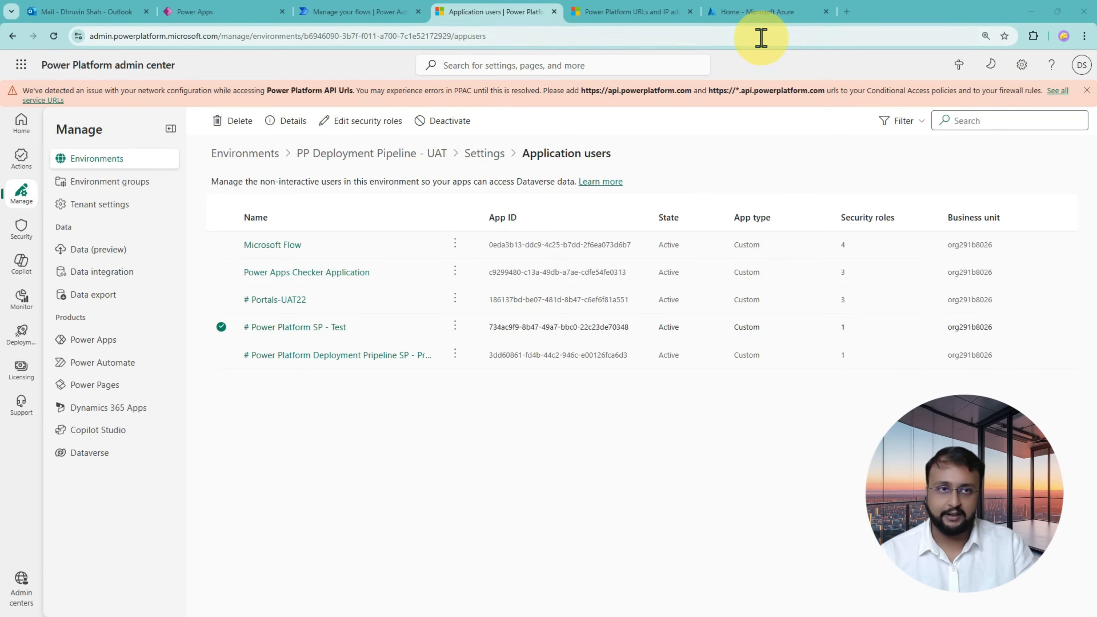
{"action": "left_click", "coordinate": [760, 12]}
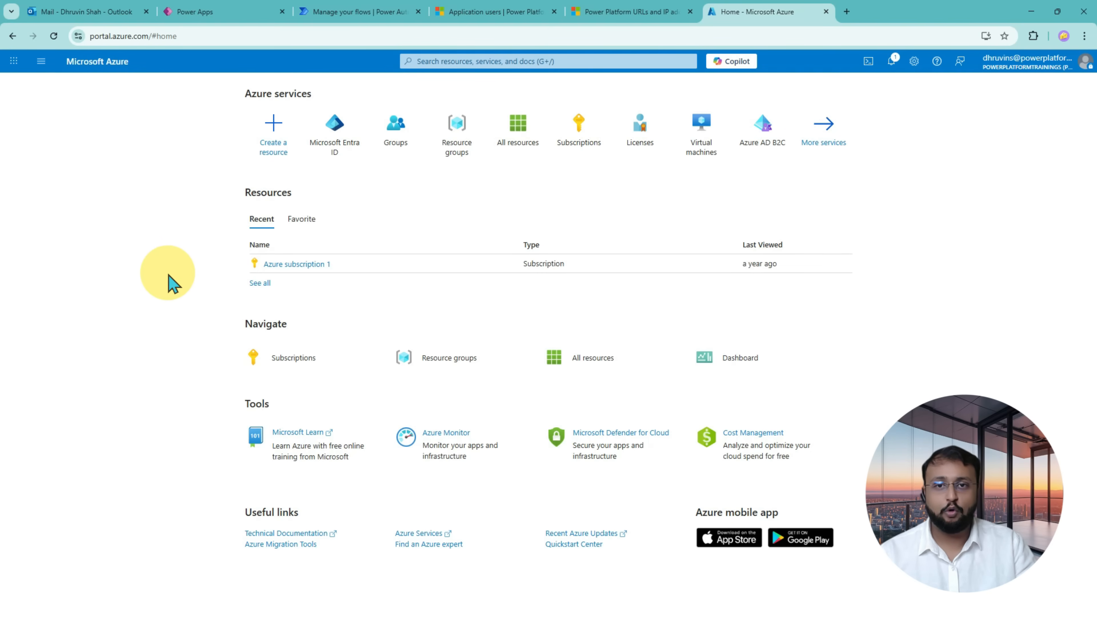
{"action": "left_click", "coordinate": [340, 151]}
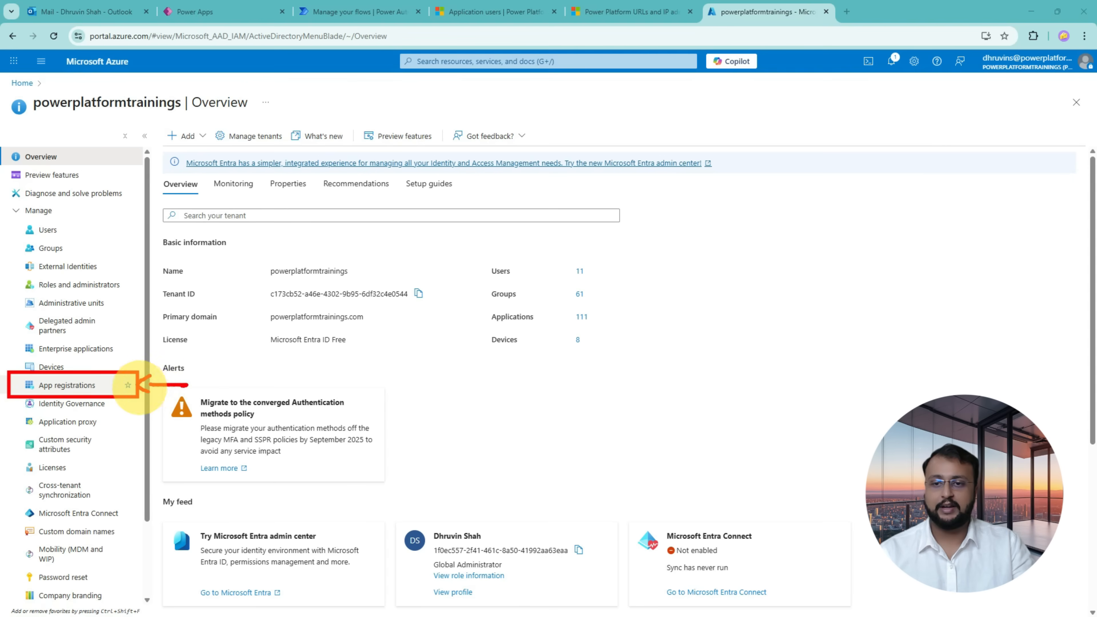
{"action": "left_click", "coordinate": [88, 389]}
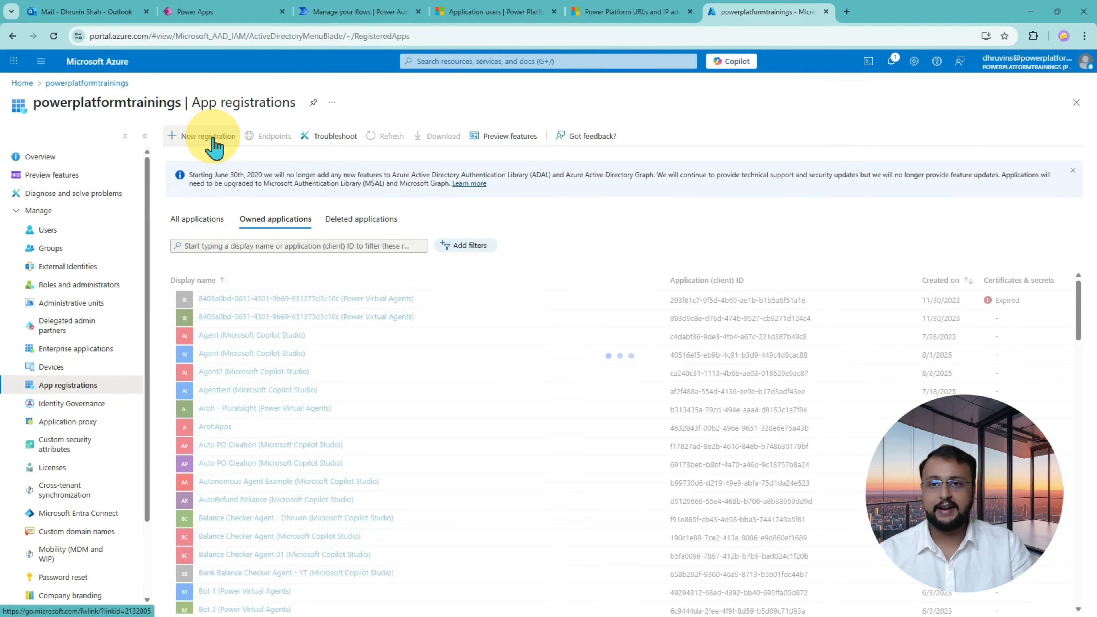
{"action": "left_click", "coordinate": [213, 141]}
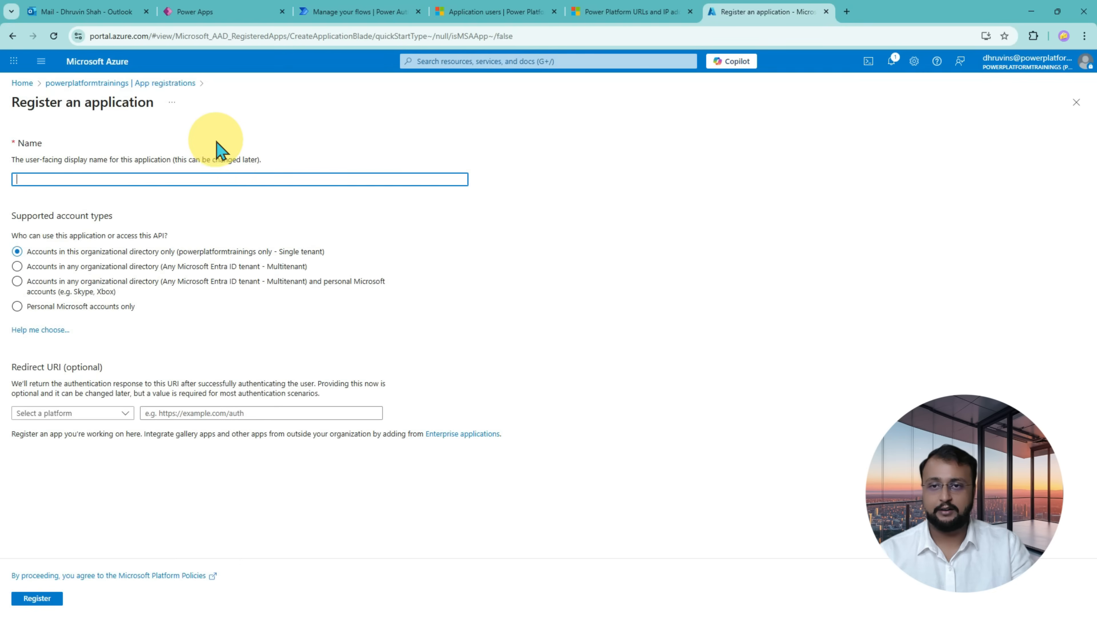
Step: Register the application as "Power Automate SP - DEV" with single-tenant access for accounts in this organizational directory only
{"action": "type", "text": "Pow"}
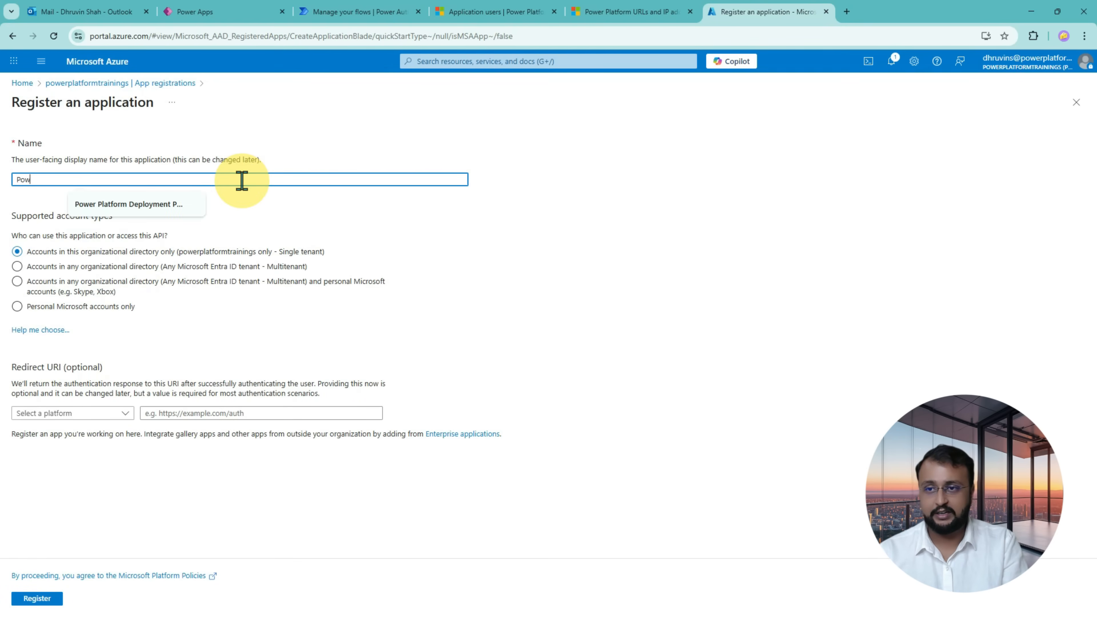
{"action": "type", "text": "er Autom"}
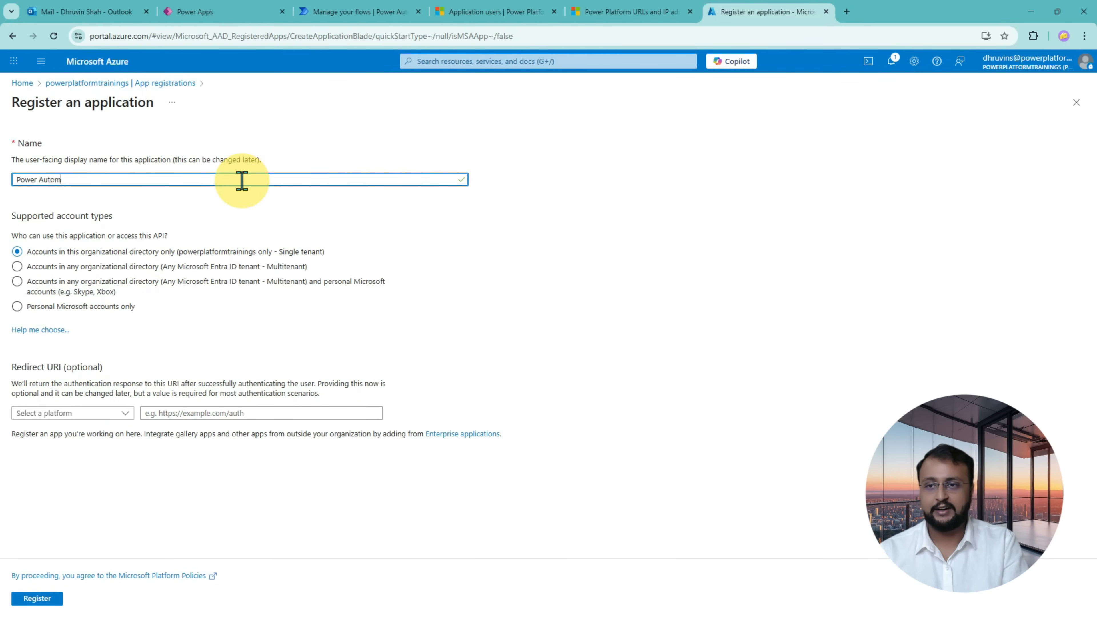
{"action": "type", "text": "ate SP"}
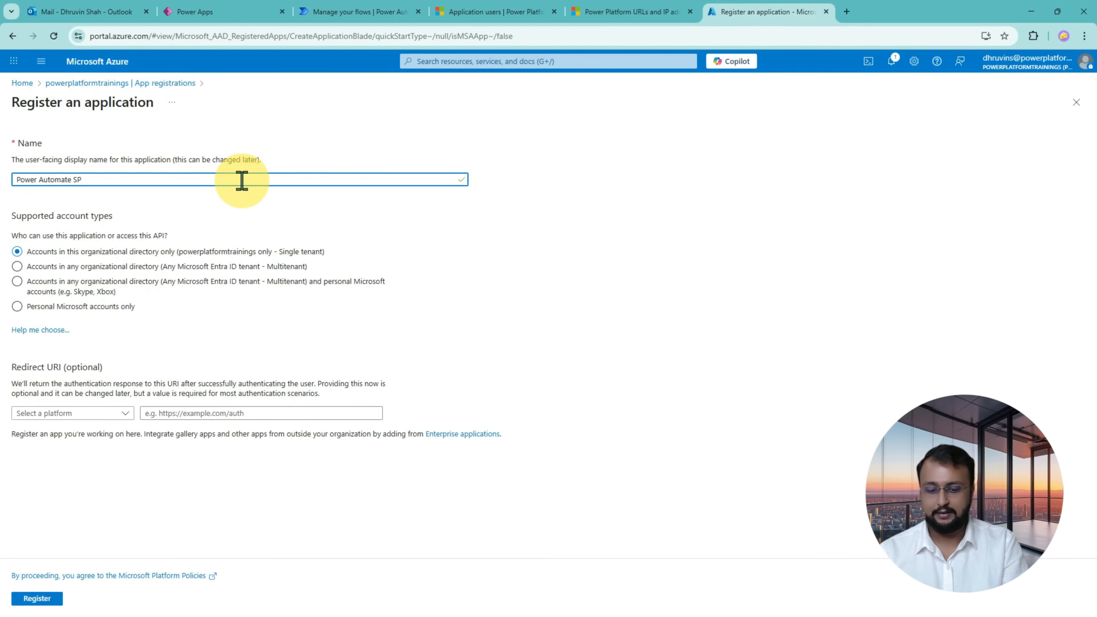
{"action": "type", "text": " - DEV"}
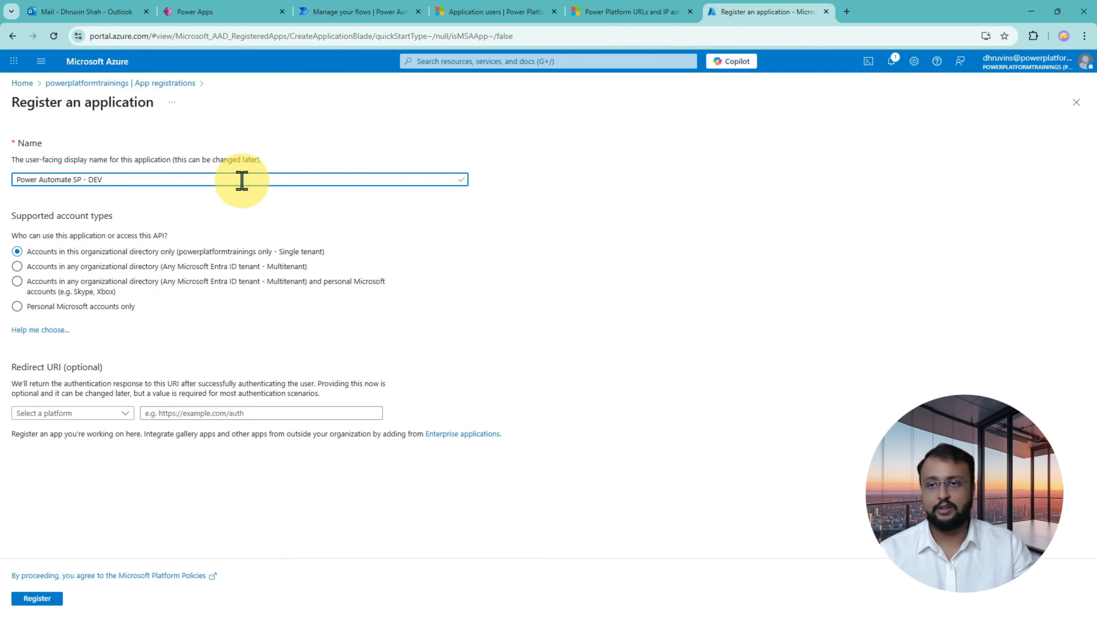
{"action": "key", "text": "ctrl+a"}
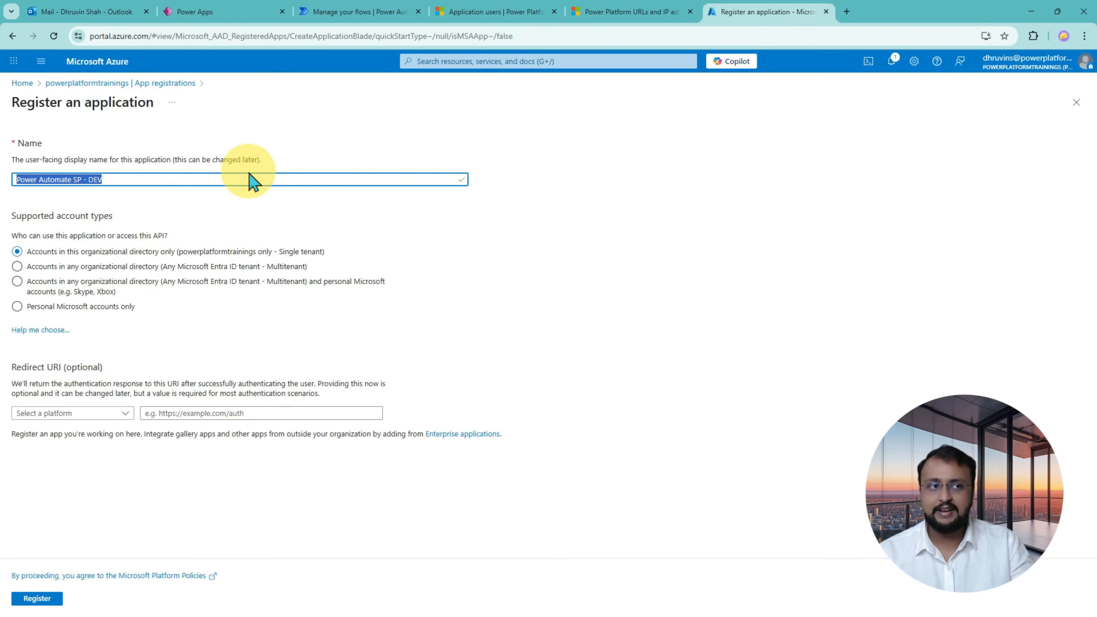
{"action": "left_click", "coordinate": [95, 295]}
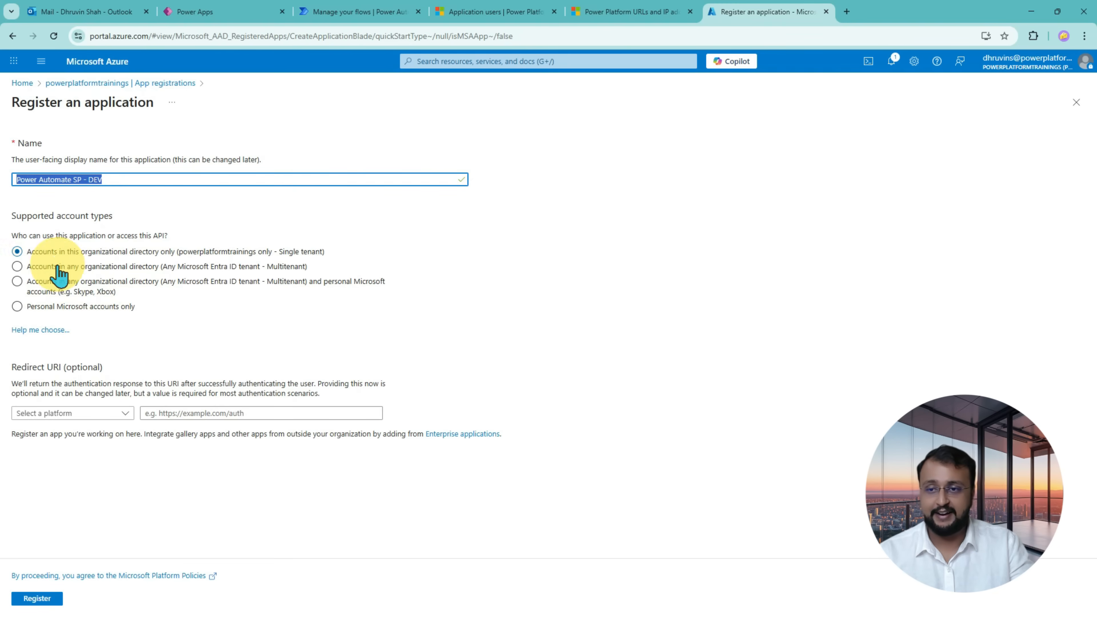
{"action": "left_click", "coordinate": [85, 254]}
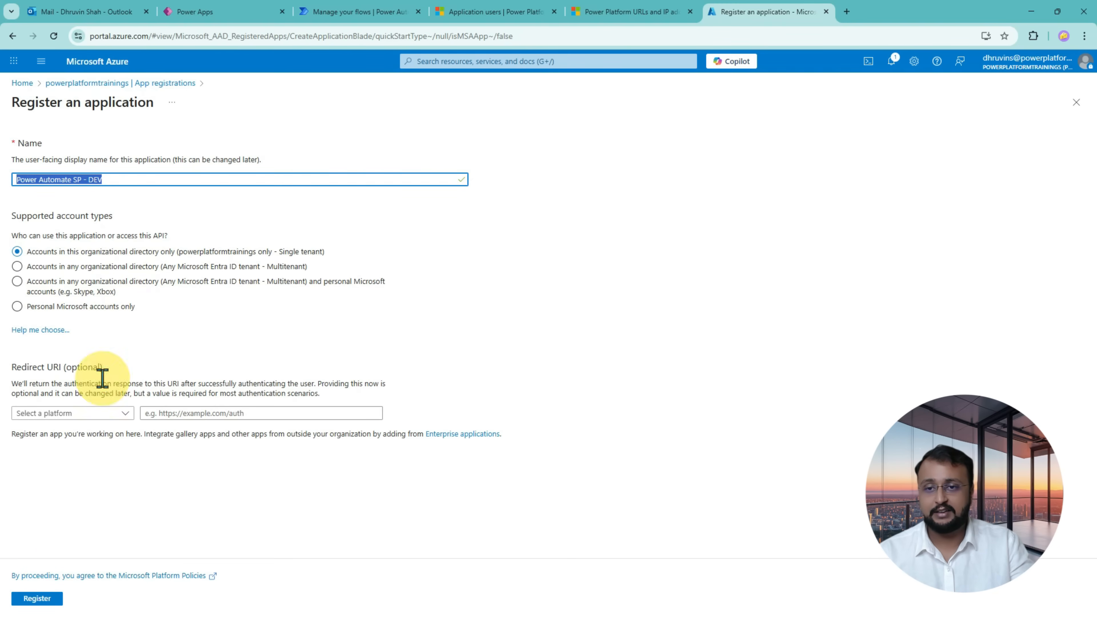
{"action": "left_click", "coordinate": [52, 596]}
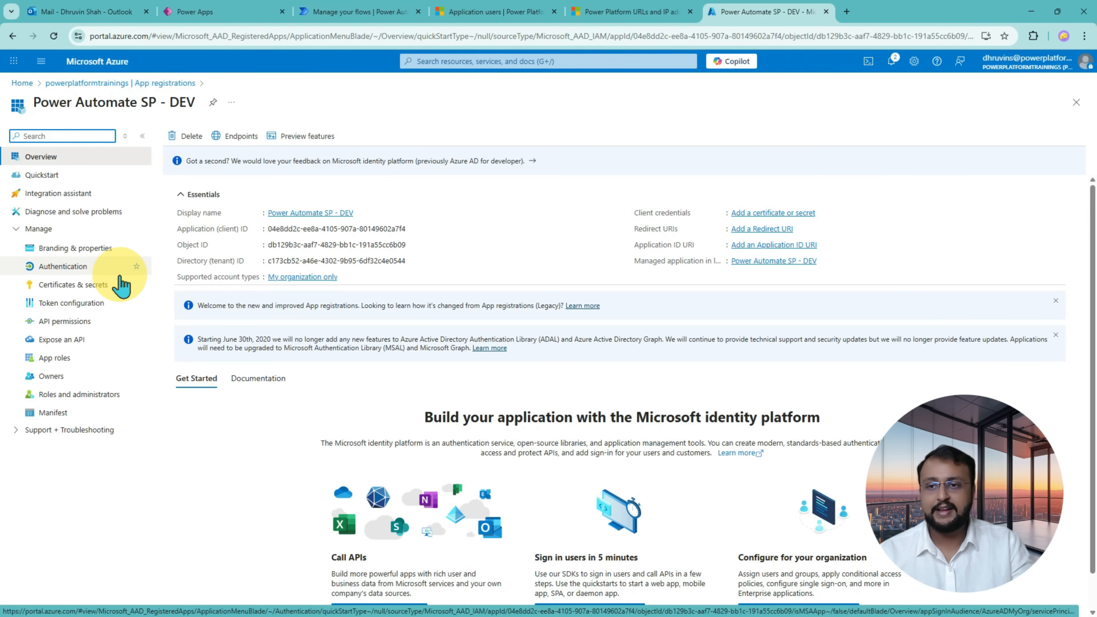
Step: Add the delegated Dynamics CRM permission user_impersonation to the app's API permissions
{"action": "left_click", "coordinate": [87, 322]}
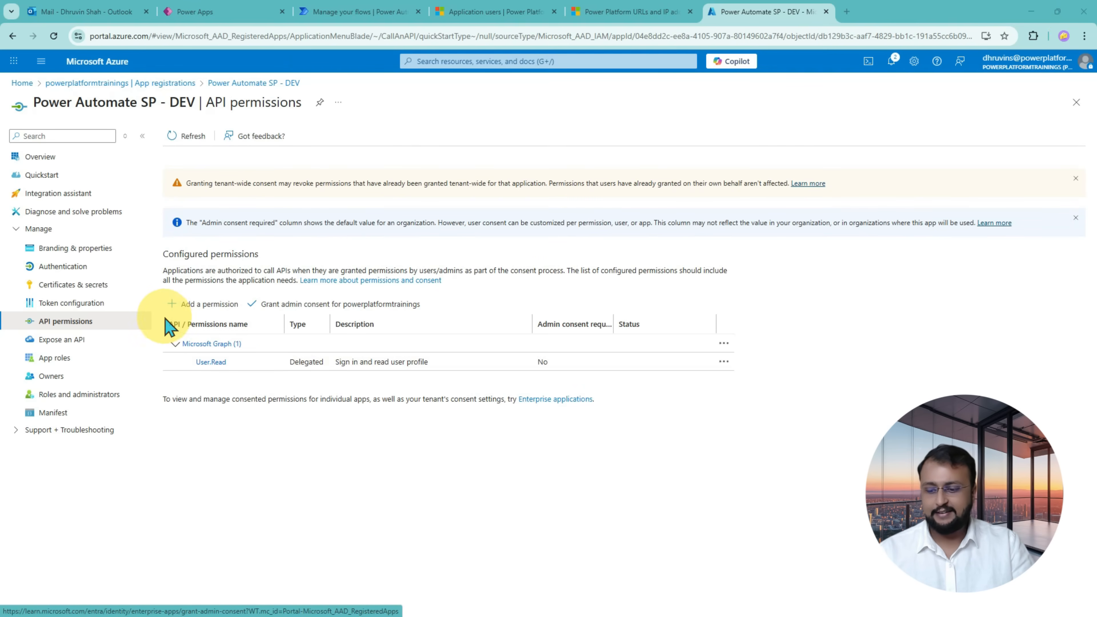
{"action": "left_click", "coordinate": [199, 304]}
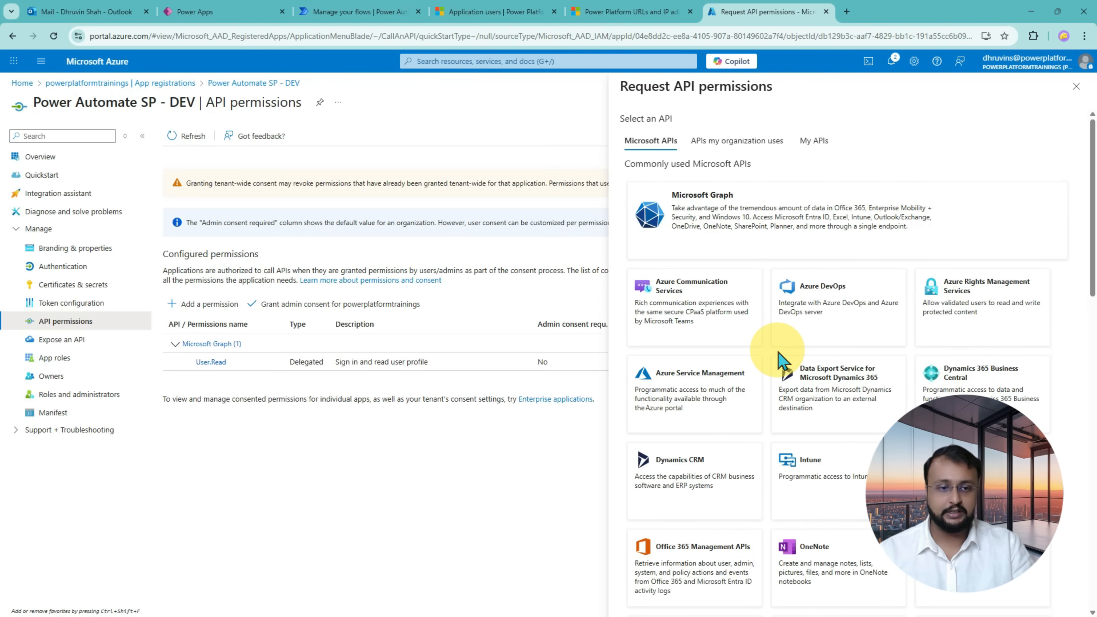
{"action": "scroll", "coordinate": [780, 360], "scroll_direction": "down", "scroll_amount": 1}
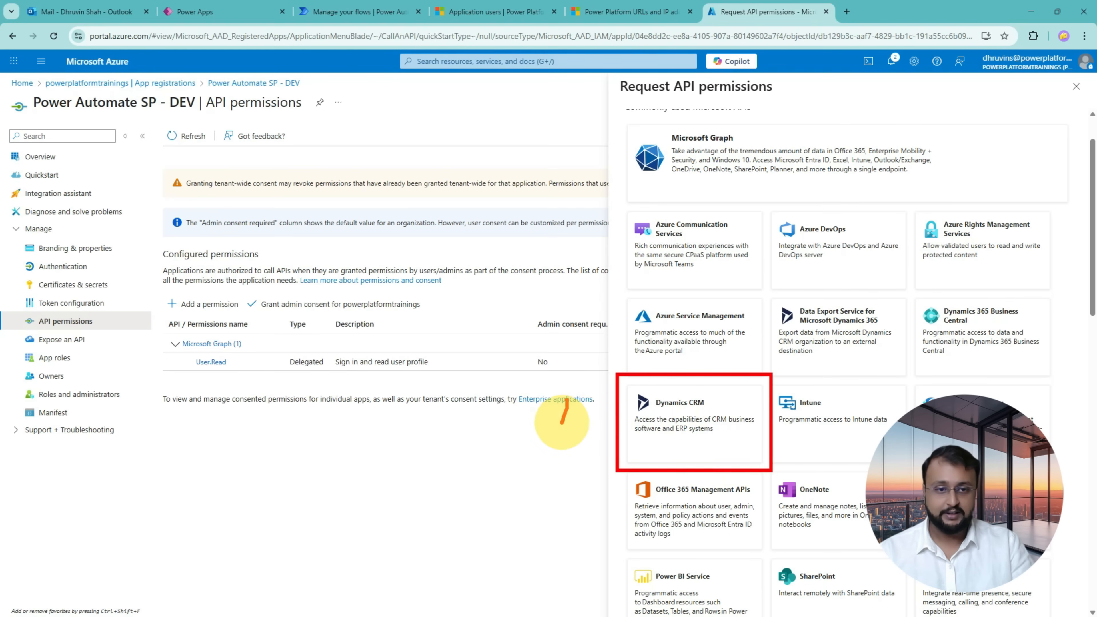
{"action": "mouse_move", "coordinate": [562, 423]}
{"action": "left_mouse_down"}
{"action": "mouse_move", "coordinate": [602, 411]}
{"action": "mouse_move", "coordinate": [600, 441]}
{"action": "left_mouse_up"}
{"action": "left_click_drag", "start_coordinate": [656, 408], "coordinate": [705, 408]}
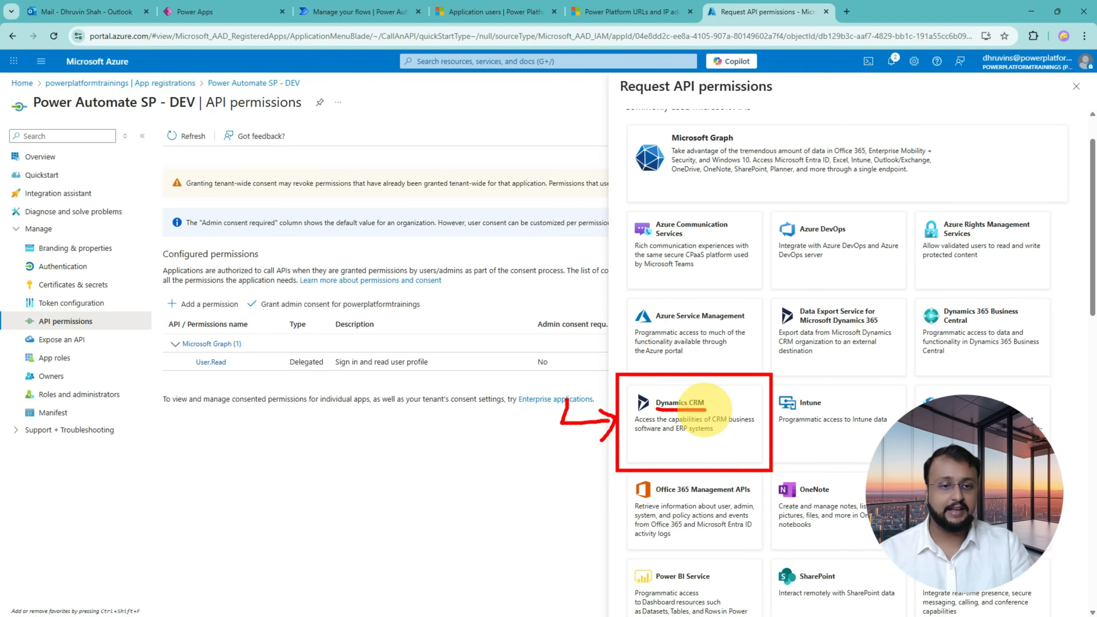
{"action": "left_click", "coordinate": [702, 434]}
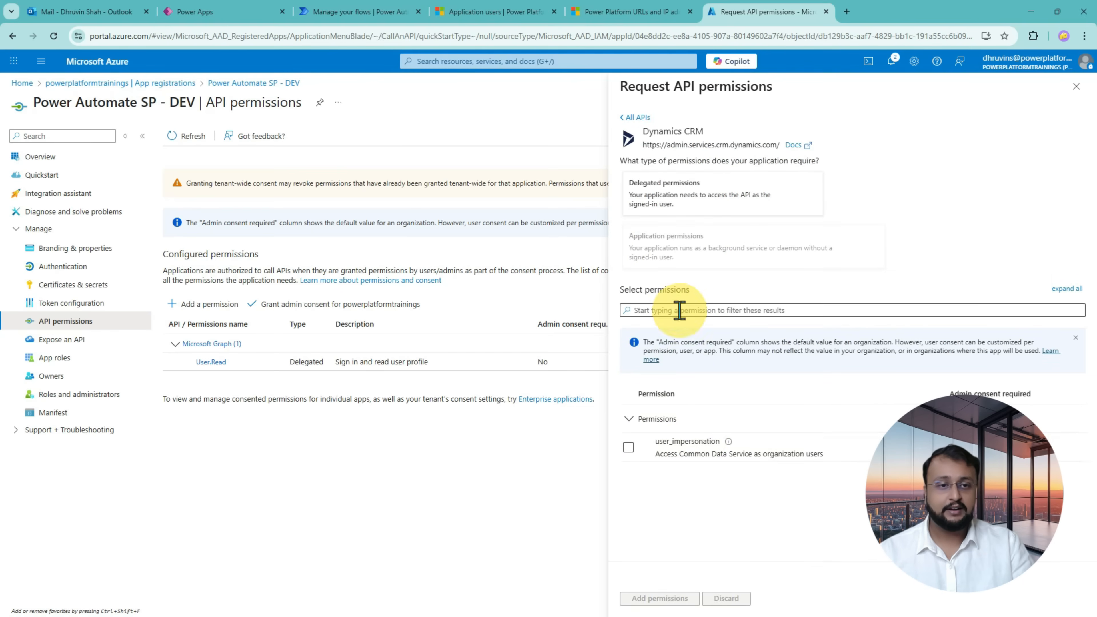
{"action": "left_click", "coordinate": [628, 448]}
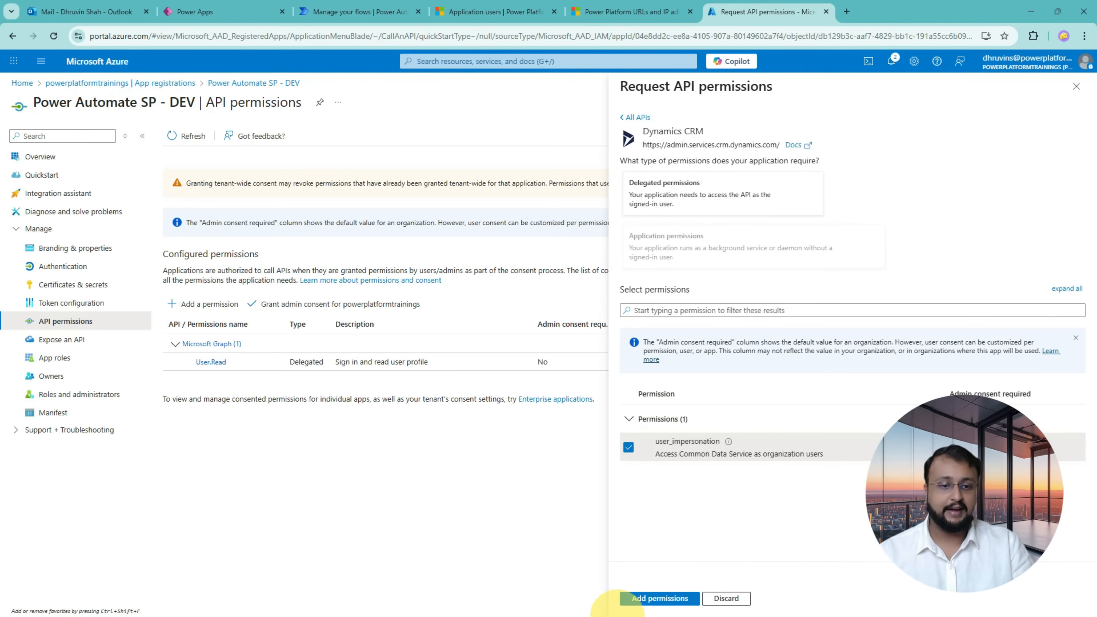
{"action": "left_click", "coordinate": [659, 600]}
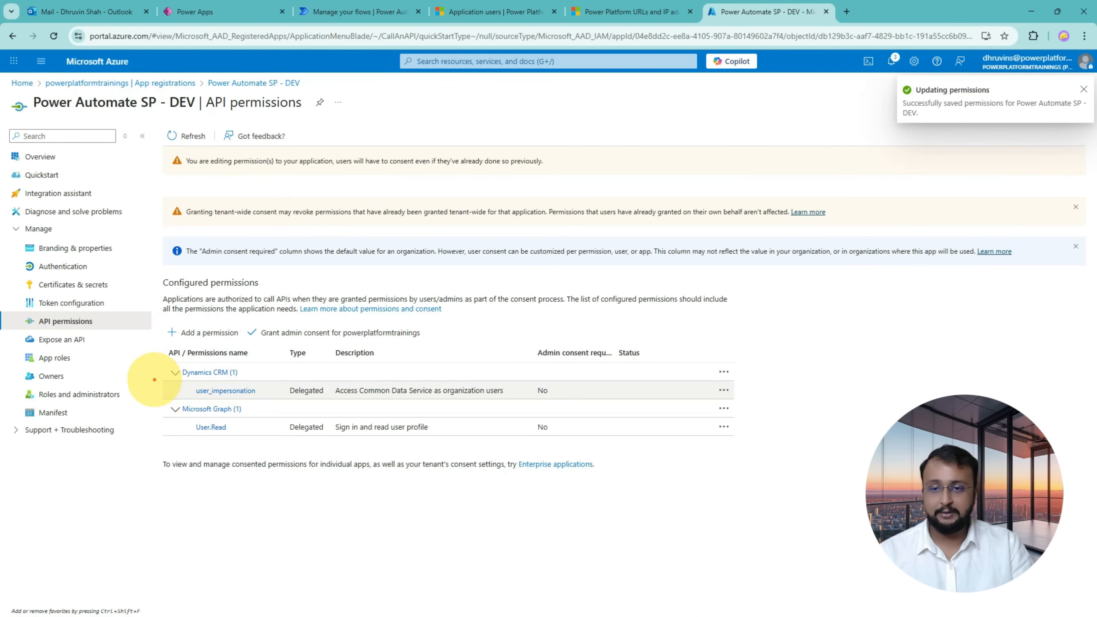
Step: Grant admin consent for powerplatformtrainings on the app's configured API permissions
{"action": "mouse_move", "coordinate": [156, 363]}
{"action": "left_mouse_down"}
{"action": "mouse_move", "coordinate": [672, 412]}
{"action": "mouse_move", "coordinate": [779, 406]}
{"action": "mouse_move", "coordinate": [767, 404]}
{"action": "left_mouse_up"}
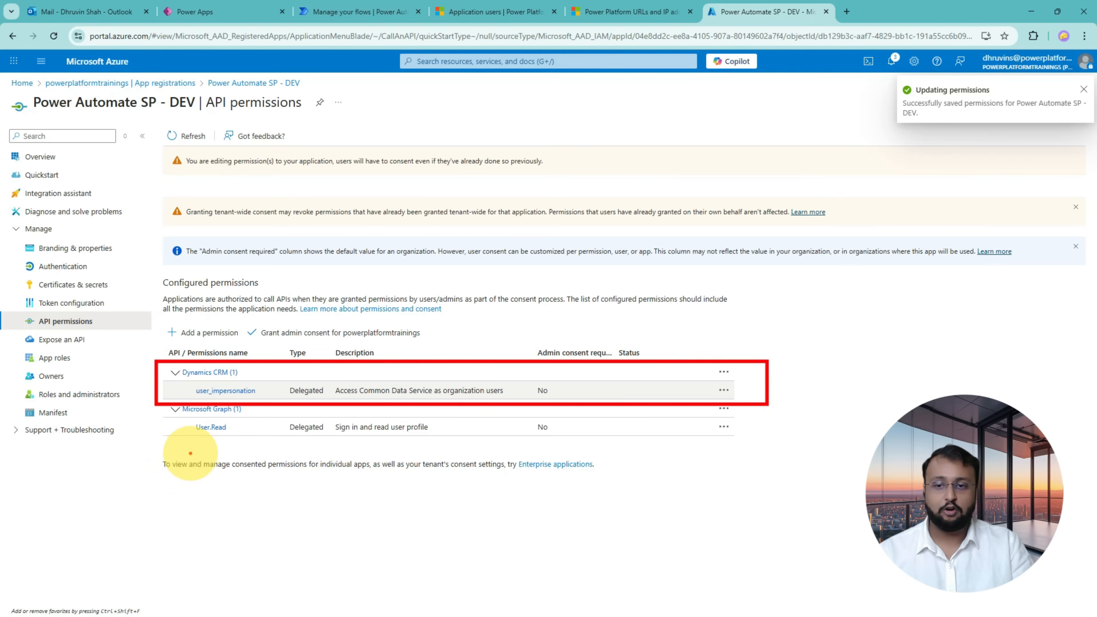
{"action": "left_click_drag", "start_coordinate": [181, 454], "coordinate": [237, 456]}
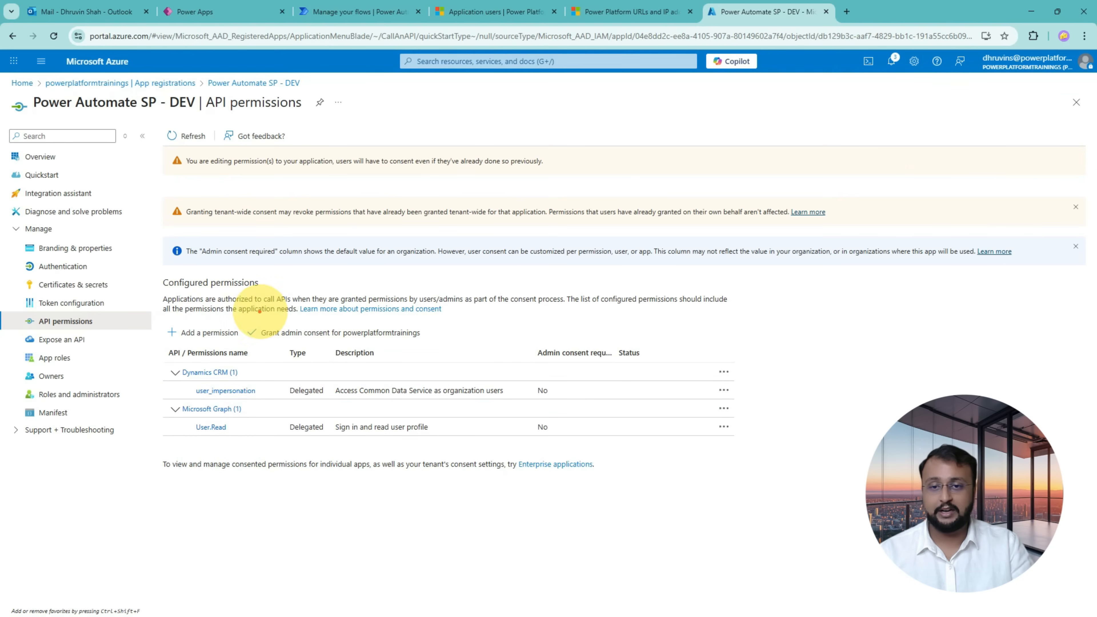
{"action": "mouse_move", "coordinate": [246, 316]}
{"action": "left_mouse_down"}
{"action": "mouse_move", "coordinate": [359, 343]}
{"action": "mouse_move", "coordinate": [461, 345]}
{"action": "left_mouse_up"}
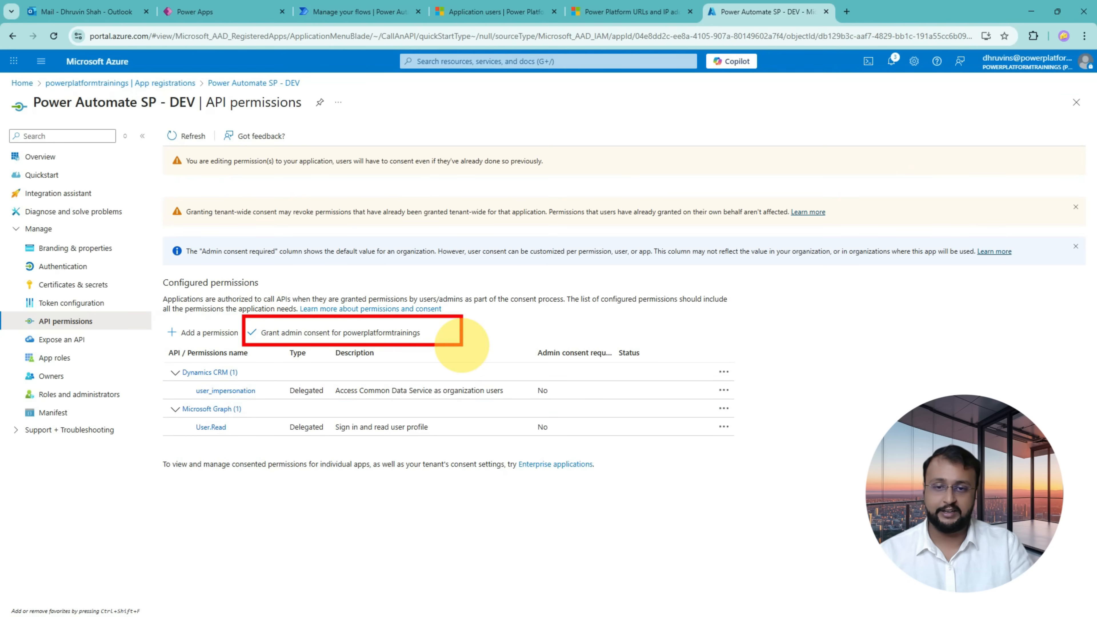
{"action": "mouse_move", "coordinate": [423, 265]}
{"action": "left_mouse_down"}
{"action": "mouse_move", "coordinate": [411, 294]}
{"action": "mouse_move", "coordinate": [421, 289]}
{"action": "mouse_move", "coordinate": [401, 303]}
{"action": "left_mouse_up"}
{"action": "left_click_drag", "start_coordinate": [358, 342], "coordinate": [404, 339]}
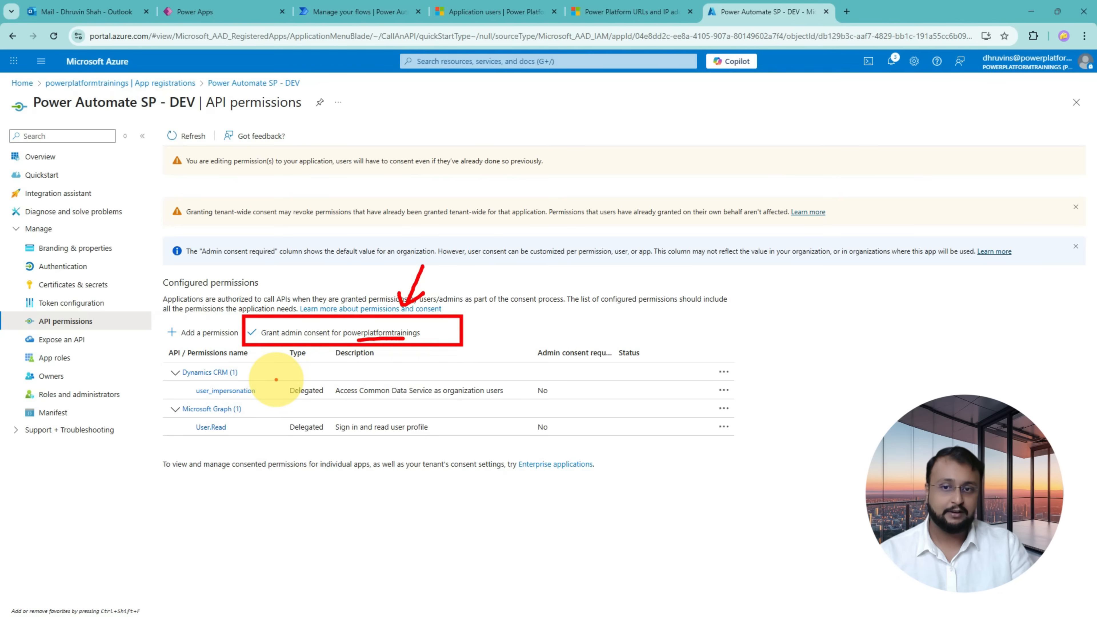
{"action": "left_click", "coordinate": [274, 339]}
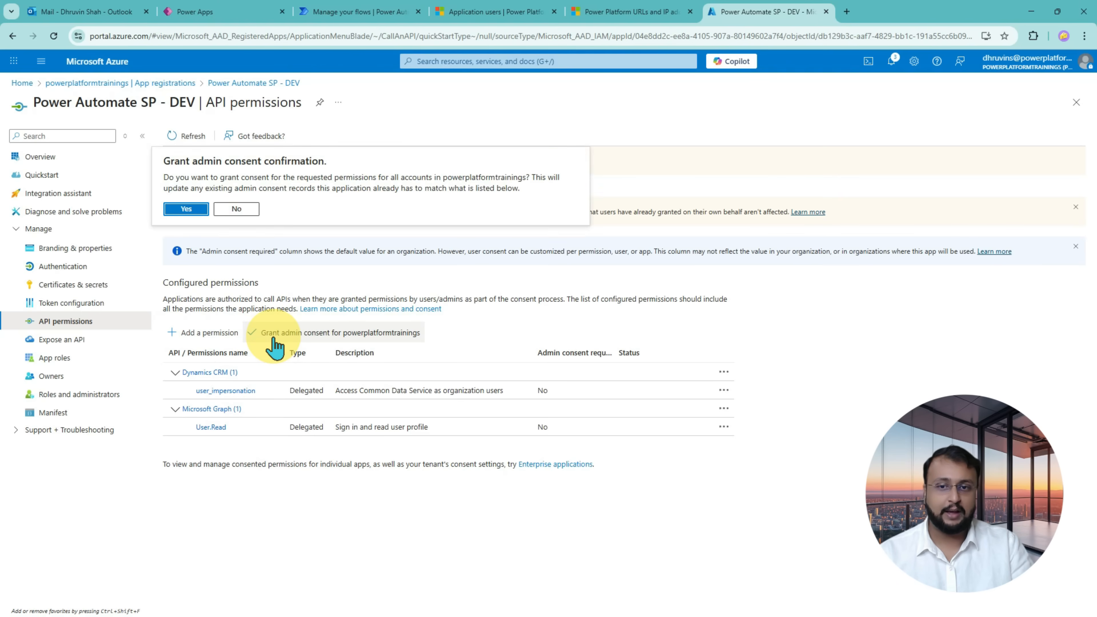
{"action": "left_click", "coordinate": [186, 209]}
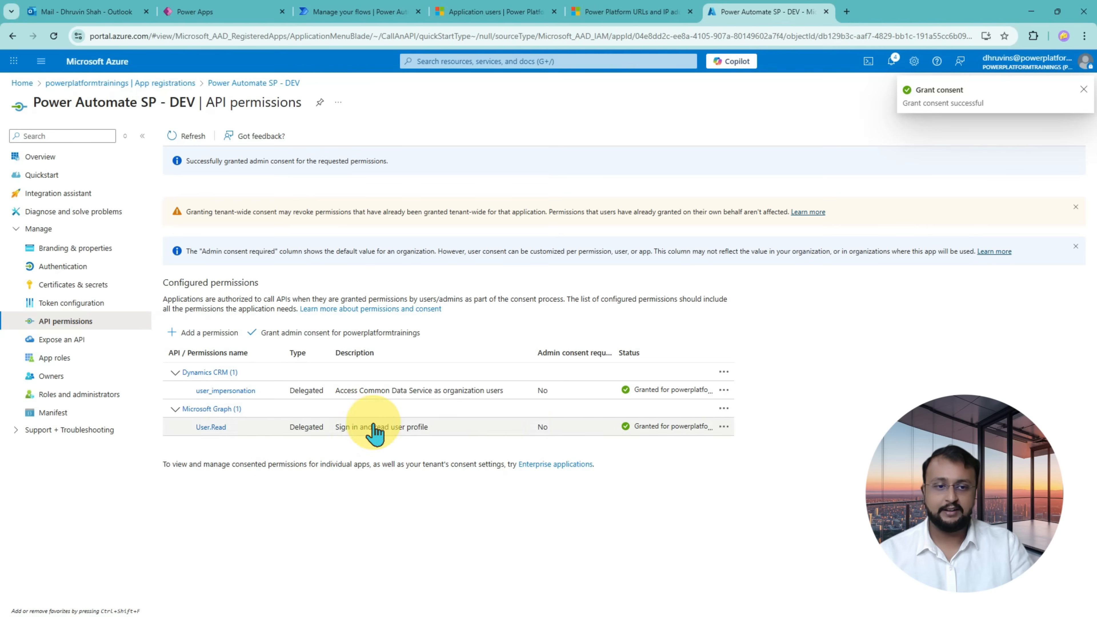
{"action": "left_click_drag", "start_coordinate": [569, 369], "coordinate": [803, 449]}
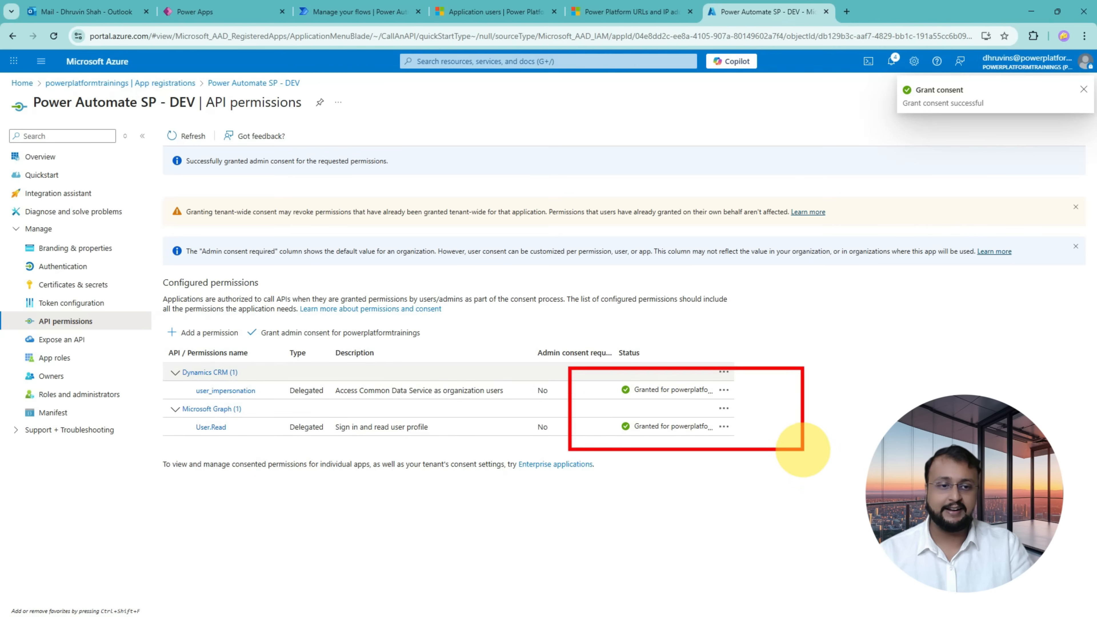
{"action": "mouse_move", "coordinate": [508, 406]}
{"action": "left_mouse_down"}
{"action": "mouse_move", "coordinate": [559, 404]}
{"action": "mouse_move", "coordinate": [543, 416]}
{"action": "left_mouse_up"}
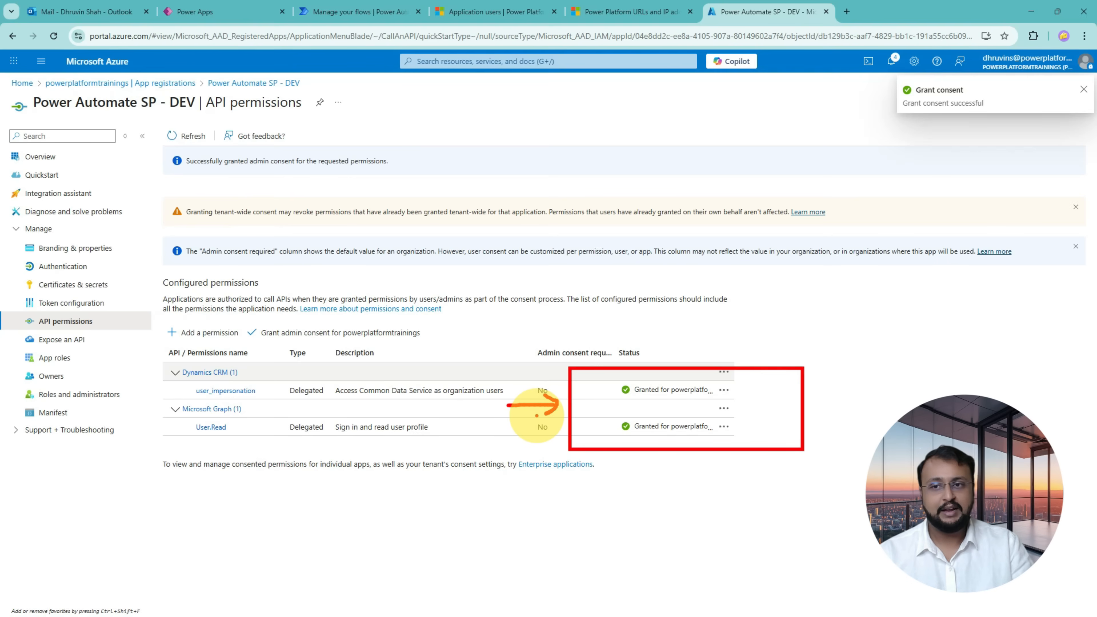
Step: Start a new client secret for the app registration and describe it as "CS"
{"action": "key", "text": "Escape"}
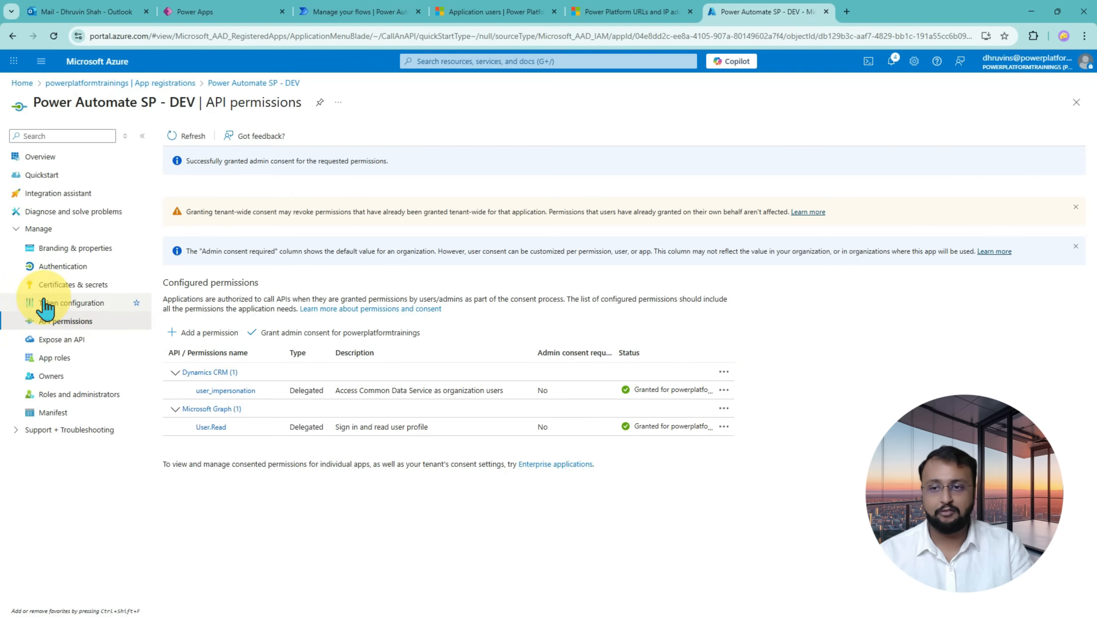
{"action": "left_click", "coordinate": [69, 294]}
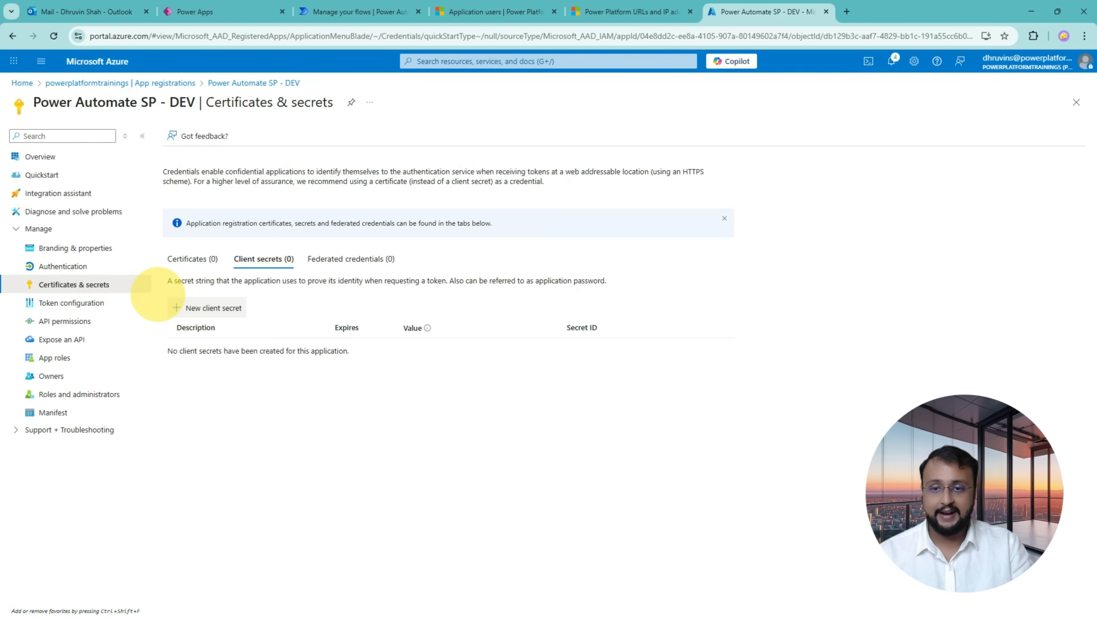
{"action": "left_click", "coordinate": [214, 313]}
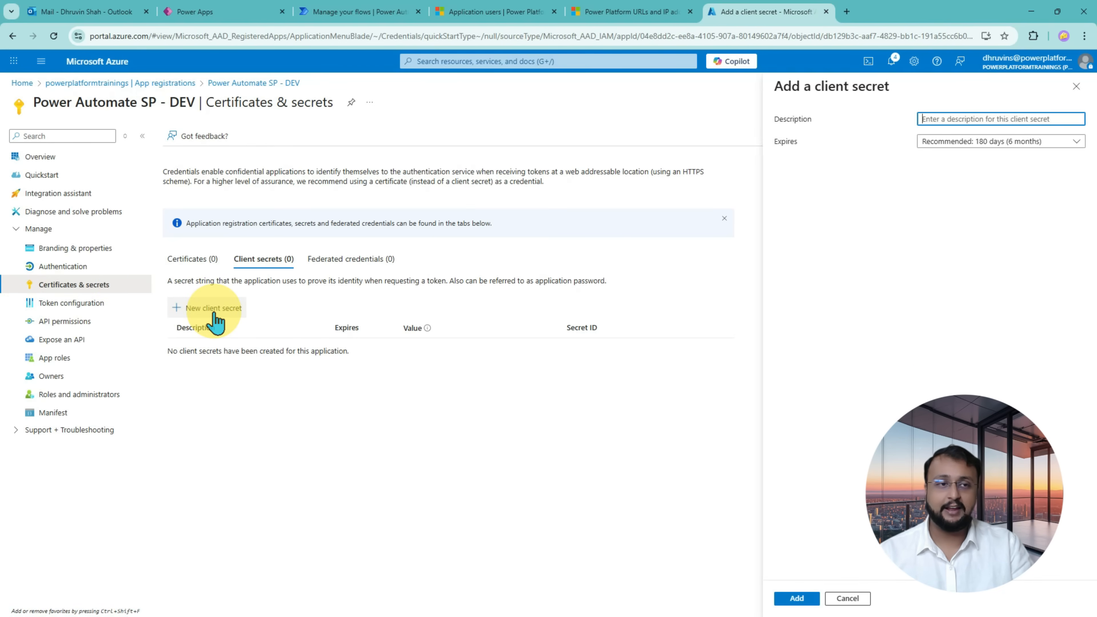
{"action": "left_click", "coordinate": [960, 119]}
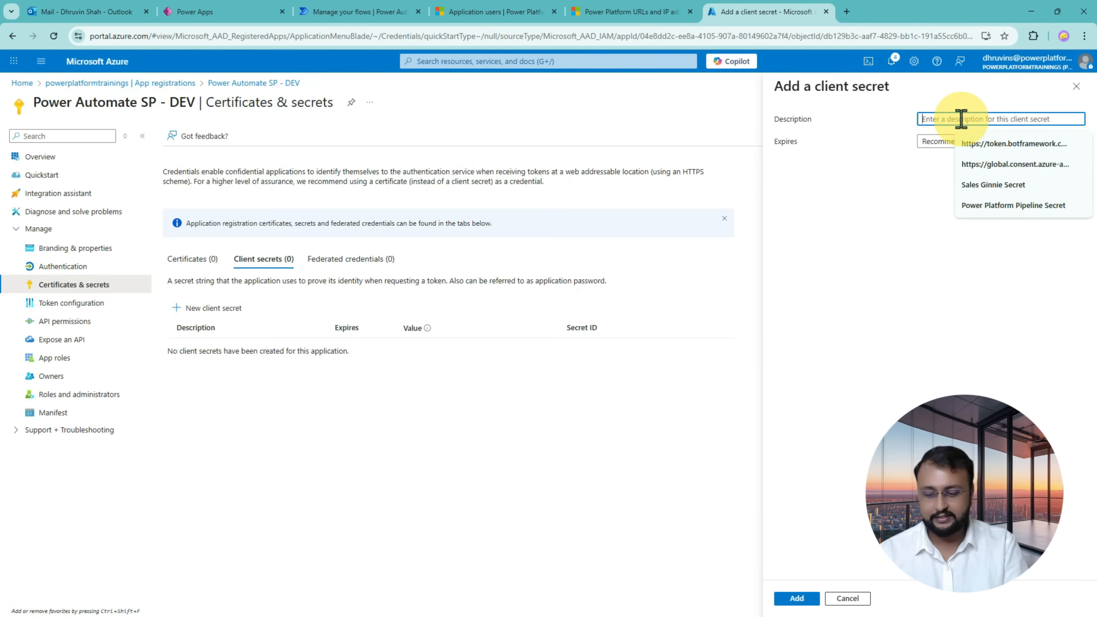
{"action": "type", "text": "CS"}
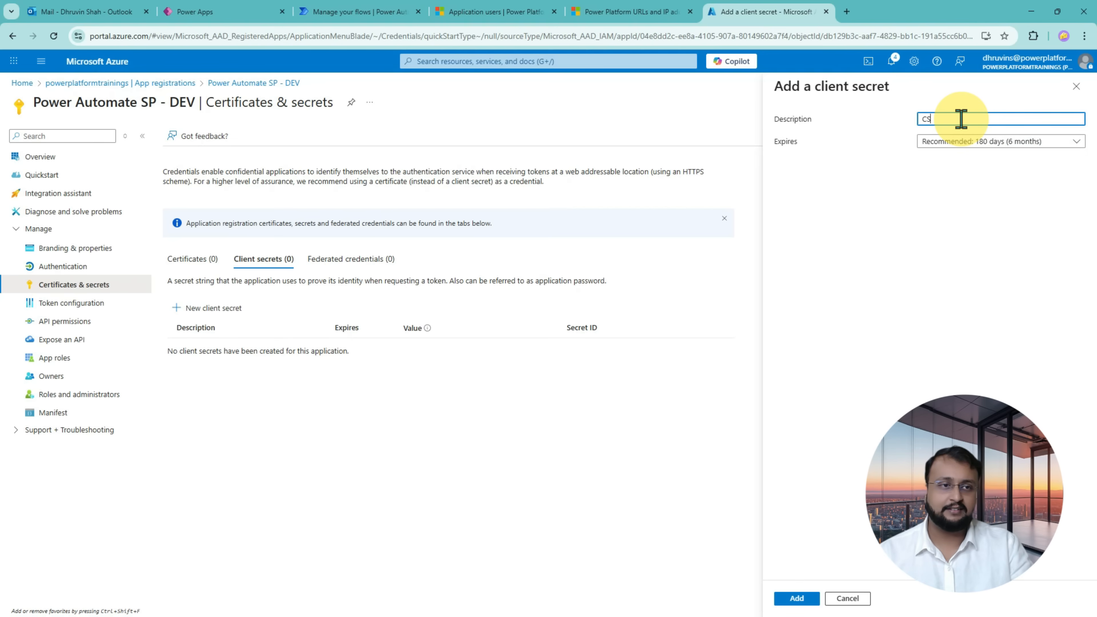
Step: Set the client secret's expiry to 90 days (3 months) and add it to the app
{"action": "left_click", "coordinate": [962, 149]}
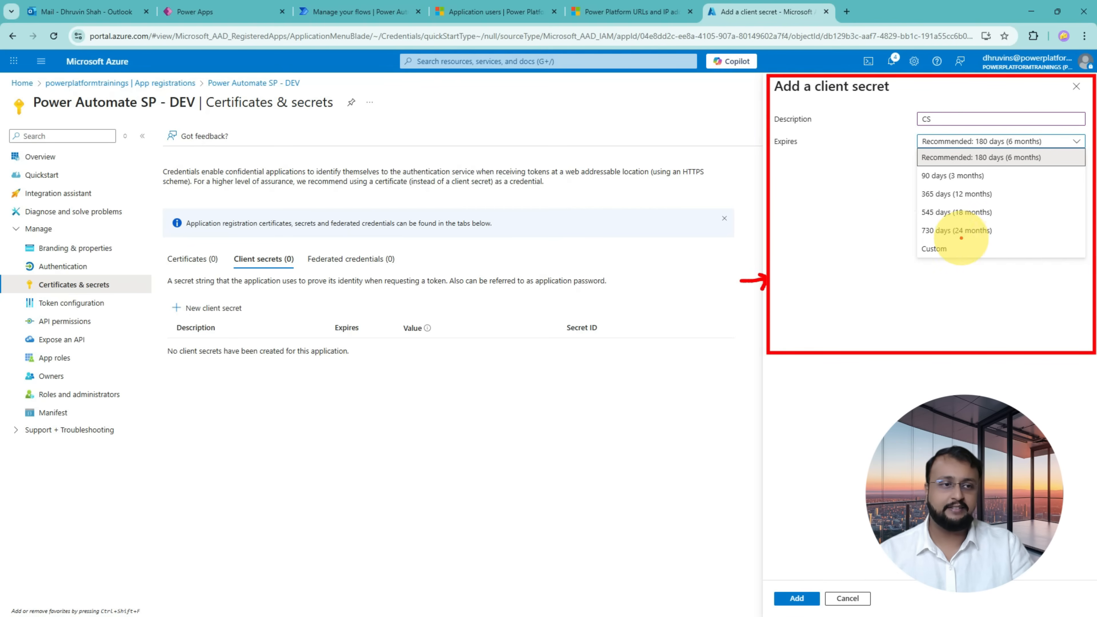
{"action": "mouse_move", "coordinate": [931, 239]}
{"action": "left_mouse_down"}
{"action": "mouse_move", "coordinate": [989, 245]}
{"action": "mouse_move", "coordinate": [899, 233]}
{"action": "mouse_move", "coordinate": [943, 247]}
{"action": "left_mouse_up"}
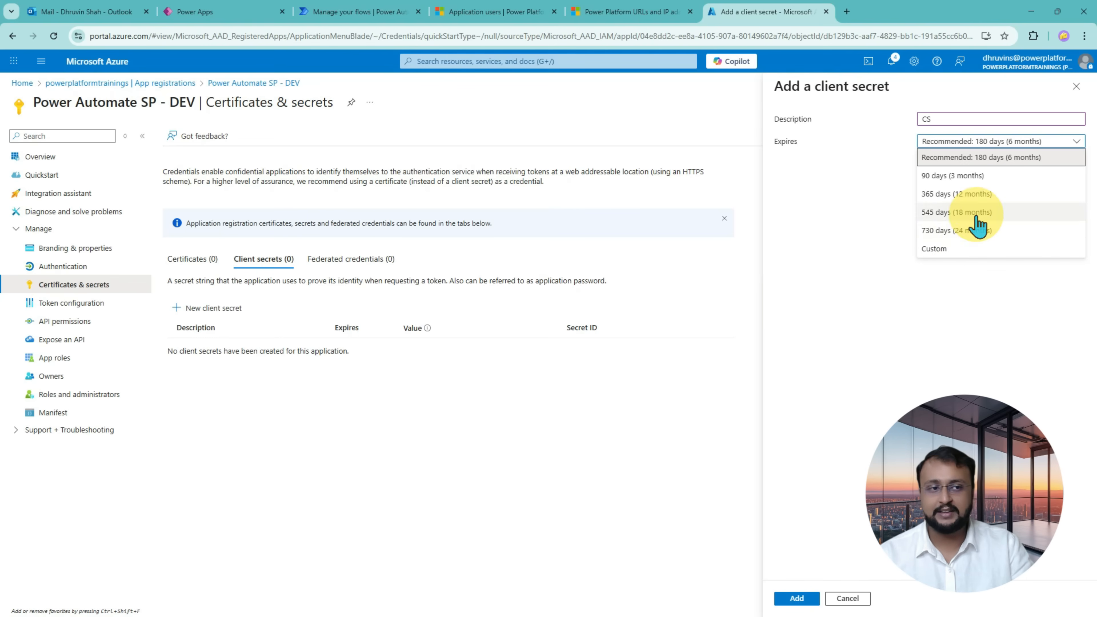
{"action": "left_click", "coordinate": [978, 182]}
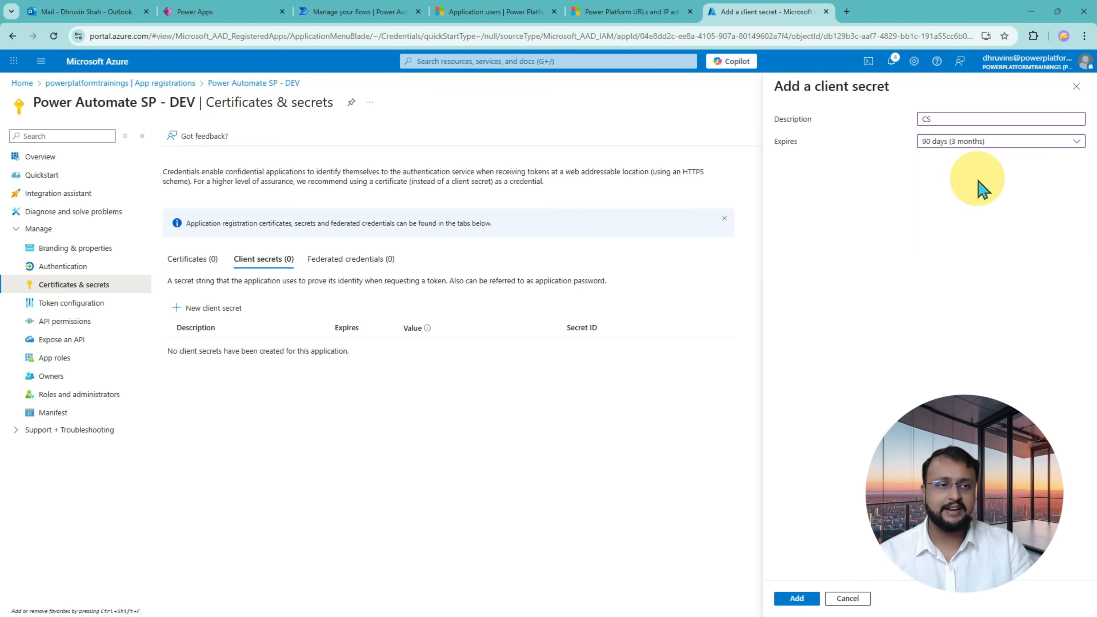
{"action": "left_click", "coordinate": [974, 142]}
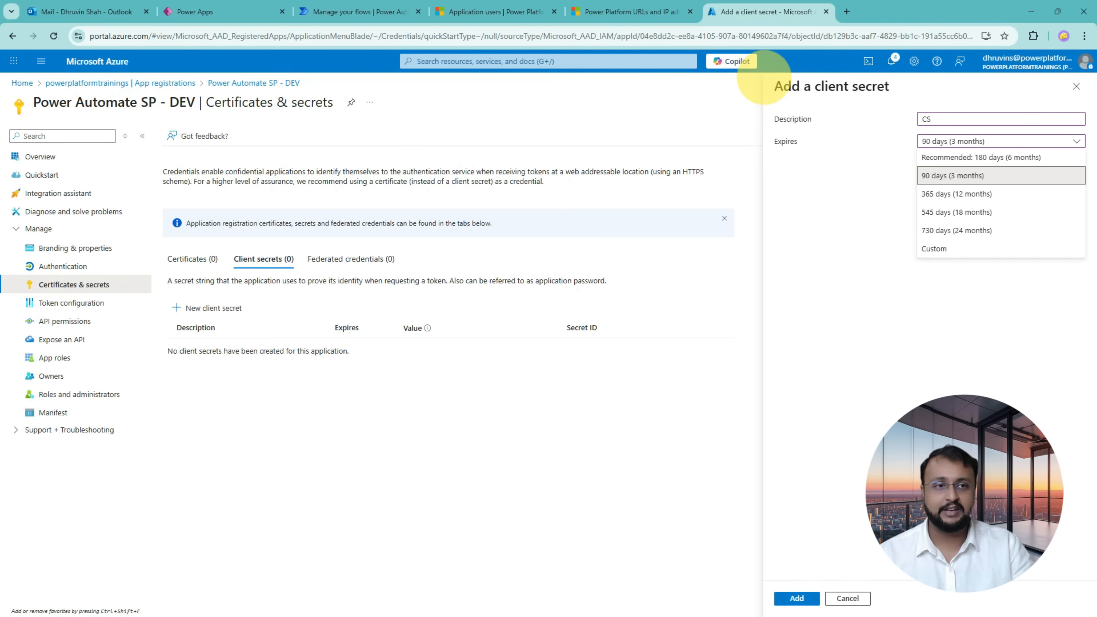
{"action": "left_click_drag", "start_coordinate": [764, 71], "coordinate": [1086, 484]}
{"action": "key", "text": "Escape"}
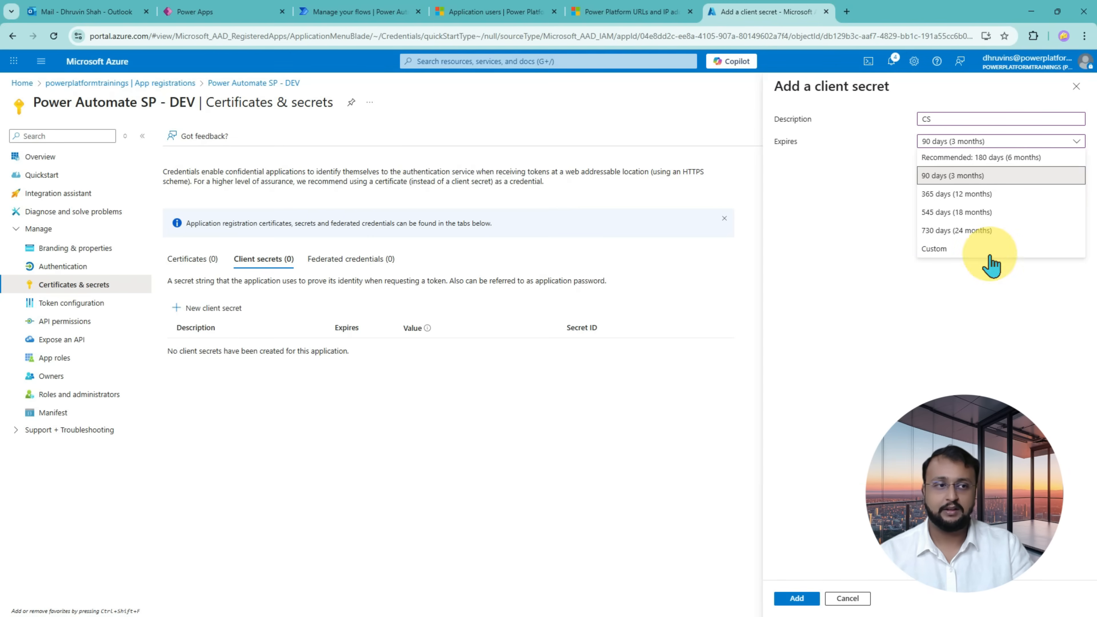
{"action": "left_click", "coordinate": [967, 177]}
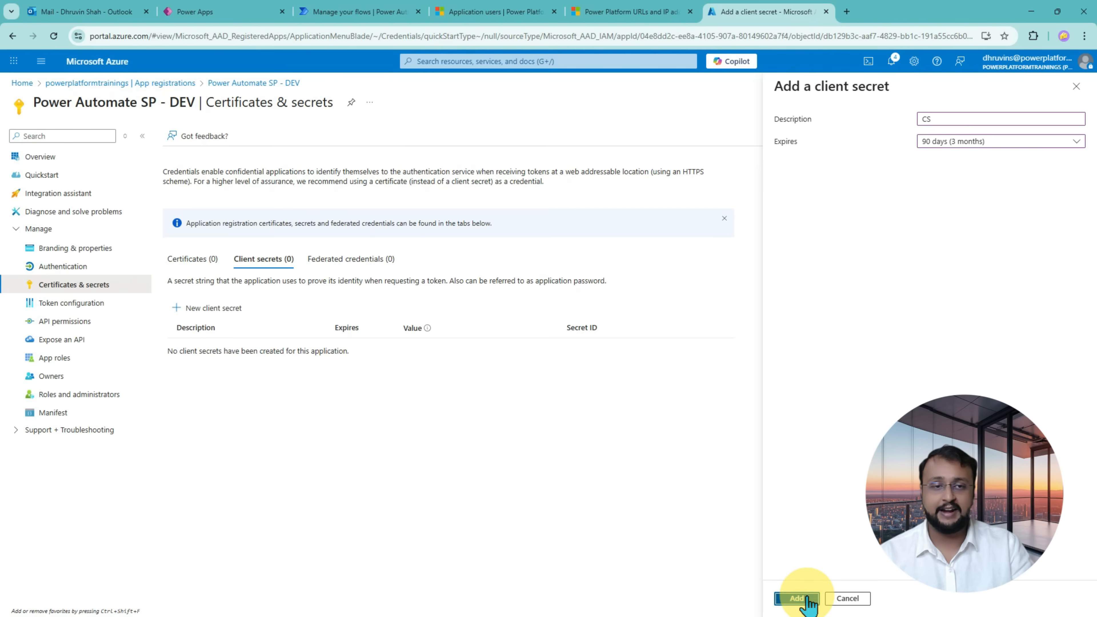
{"action": "left_click", "coordinate": [797, 599]}
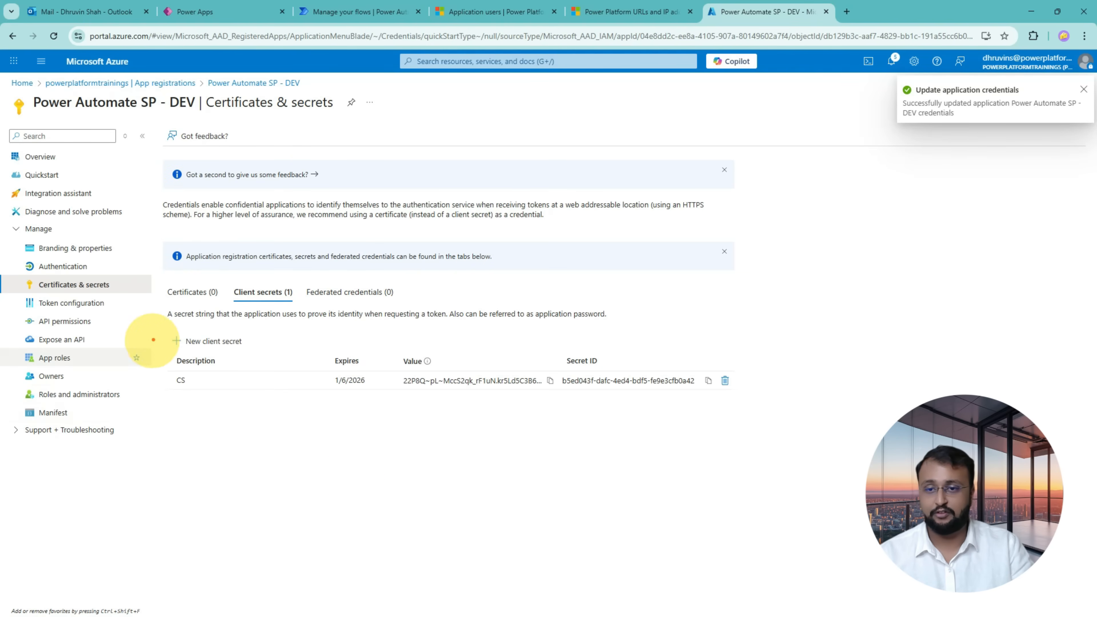
{"action": "mouse_move", "coordinate": [171, 343]}
{"action": "left_mouse_down"}
{"action": "mouse_move", "coordinate": [453, 404]}
{"action": "mouse_move", "coordinate": [799, 419]}
{"action": "left_mouse_up"}
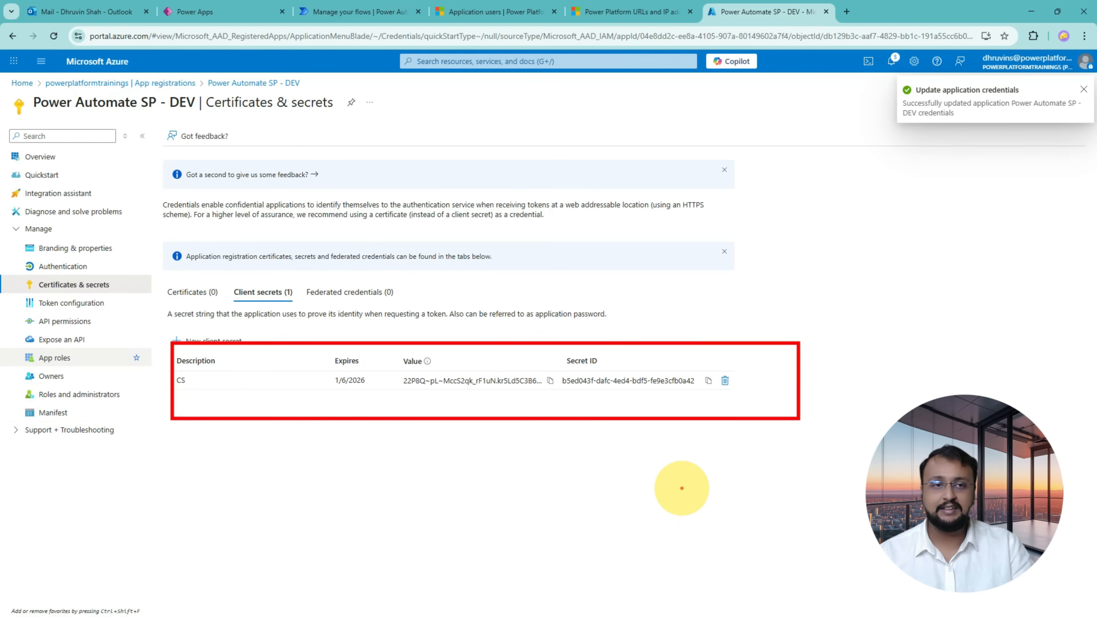
{"action": "left_click_drag", "start_coordinate": [402, 394], "coordinate": [491, 400]}
{"action": "key", "text": "Escape"}
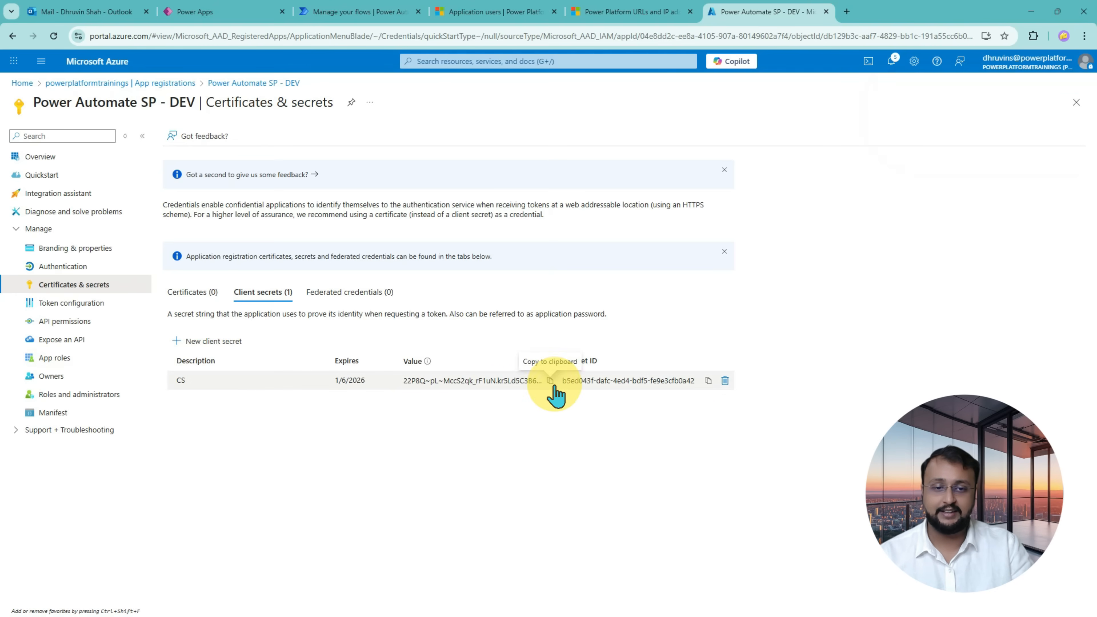
Step: Copy the new client secret's value, switch to Notepad and paste it as a note
{"action": "left_click", "coordinate": [551, 382]}
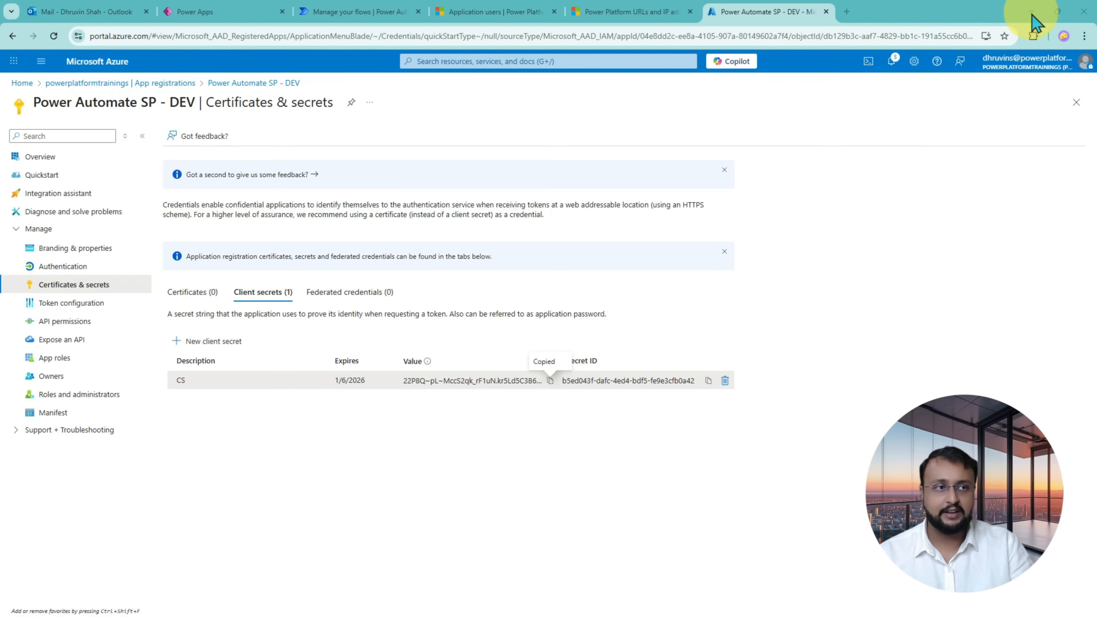
{"action": "key", "text": "alt+Tab"}
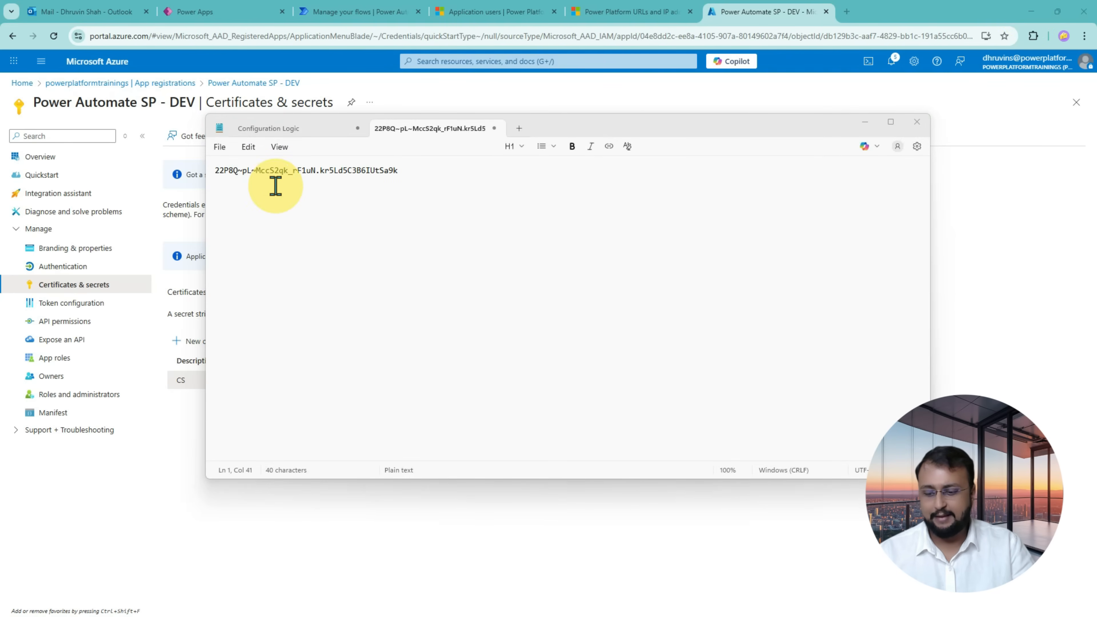
Step: Label the pasted value "Client Secret:" in the note, correcting the misspelled word
{"action": "left_click", "coordinate": [216, 170]}
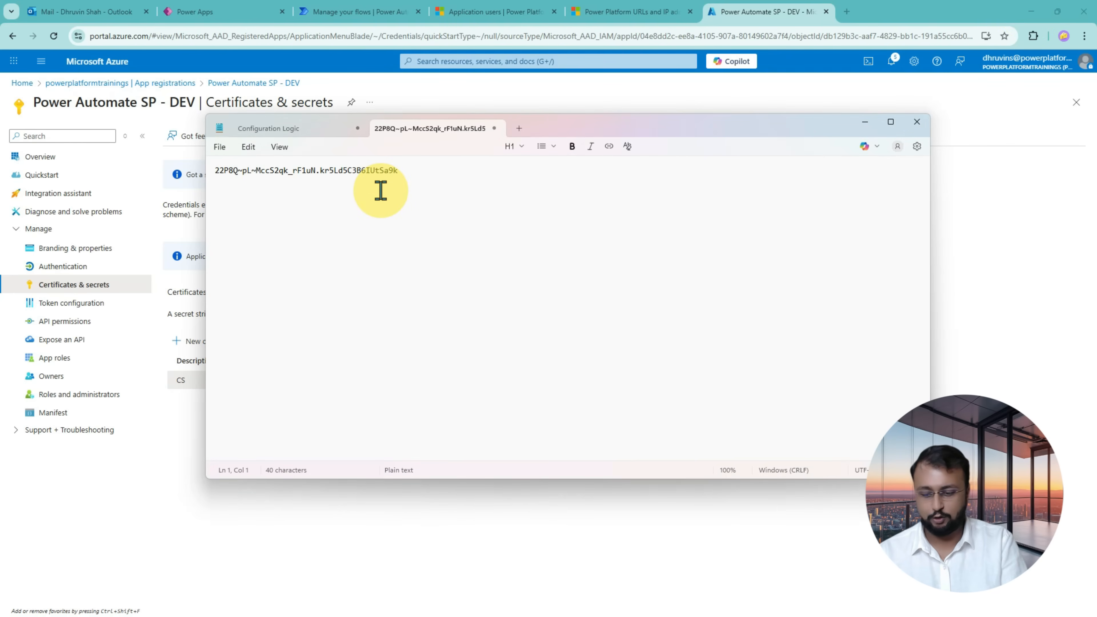
{"action": "type", "text": "Client Se"}
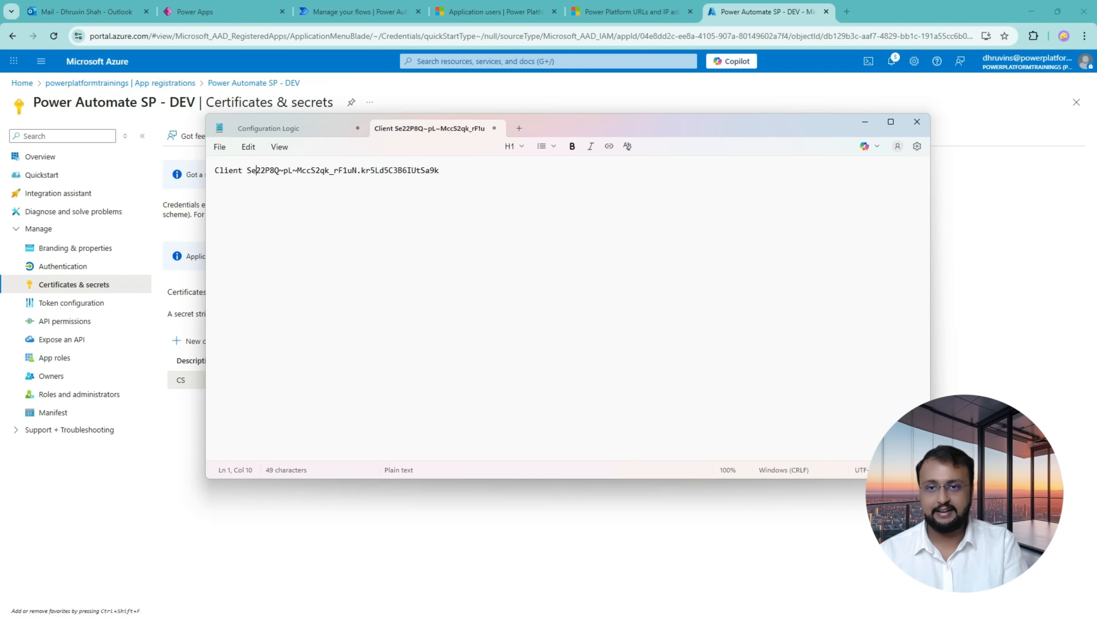
{"action": "type", "text": "crer:"}
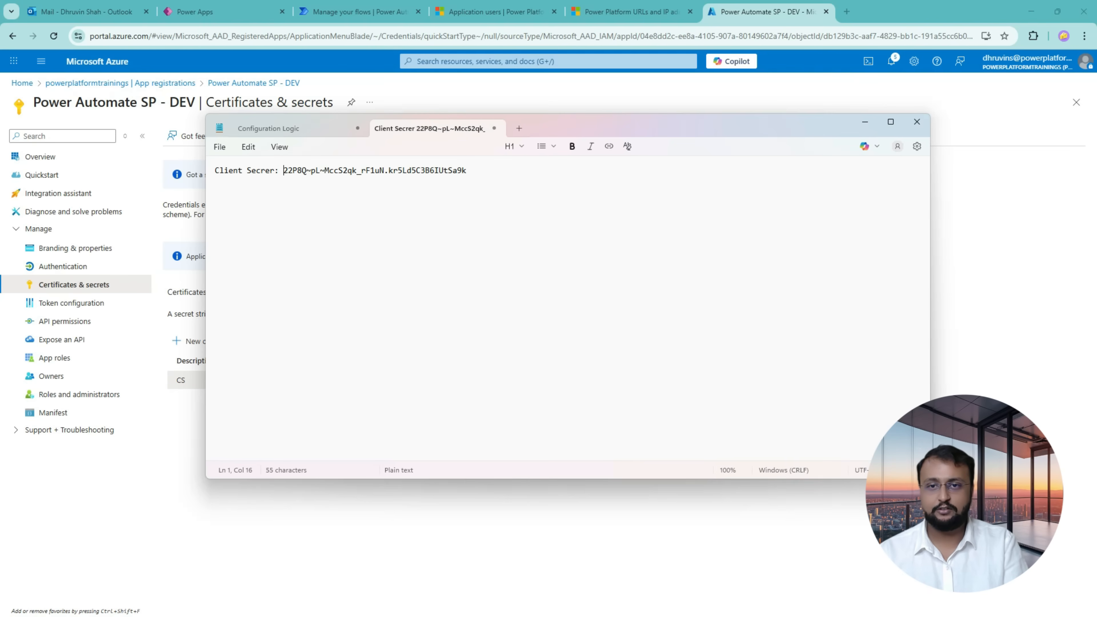
{"action": "right_click", "coordinate": [257, 172]}
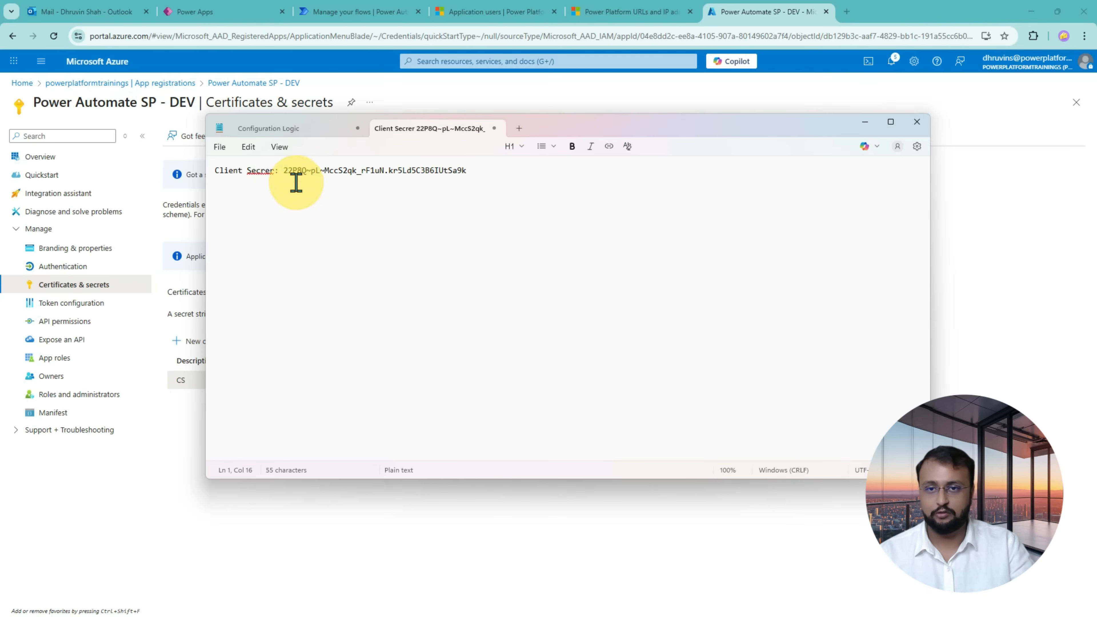
{"action": "mouse_move", "coordinate": [385, 187]}
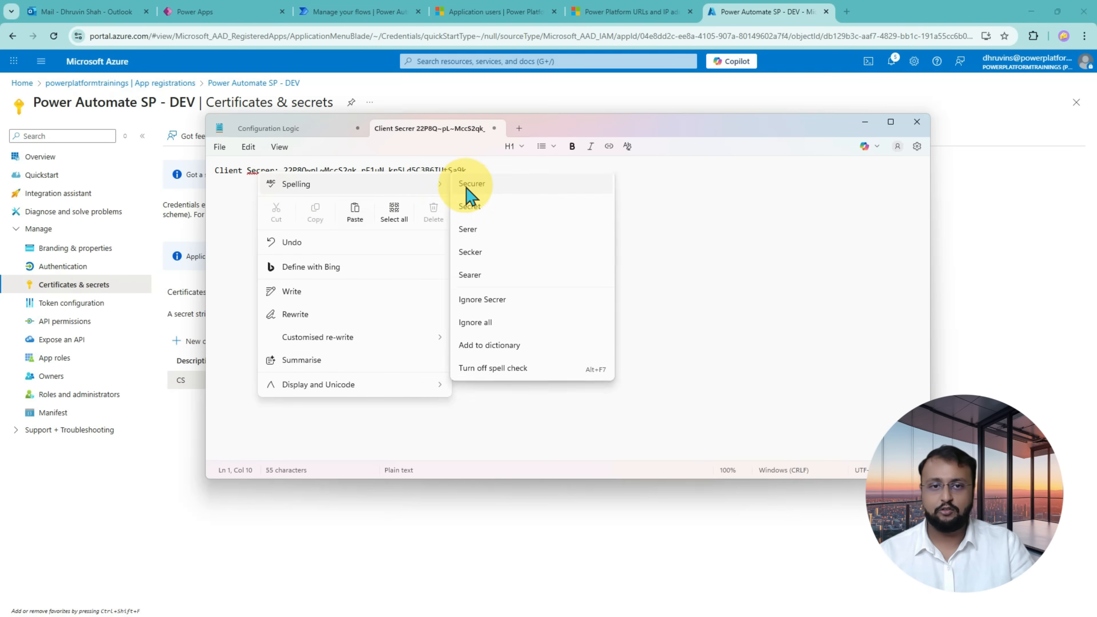
{"action": "left_click", "coordinate": [492, 208]}
{"action": "left_click", "coordinate": [561, 216]}
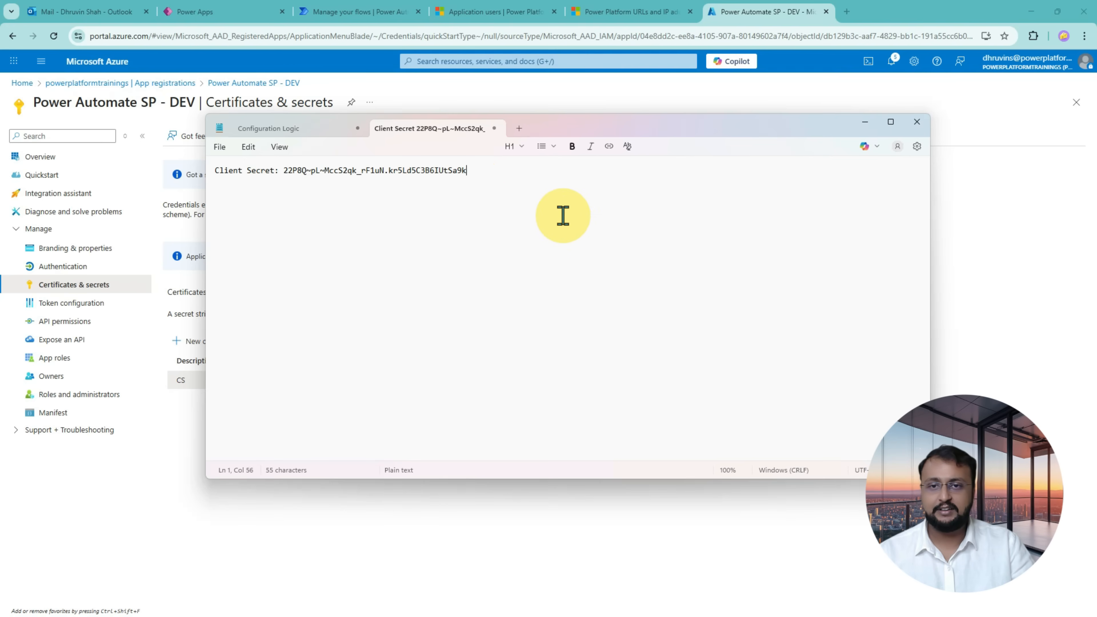
Step: Copy the application (client) ID from the app's overview and record it in Notepad on a separate line labelled "Client ID:"
{"action": "left_click", "coordinate": [69, 159]}
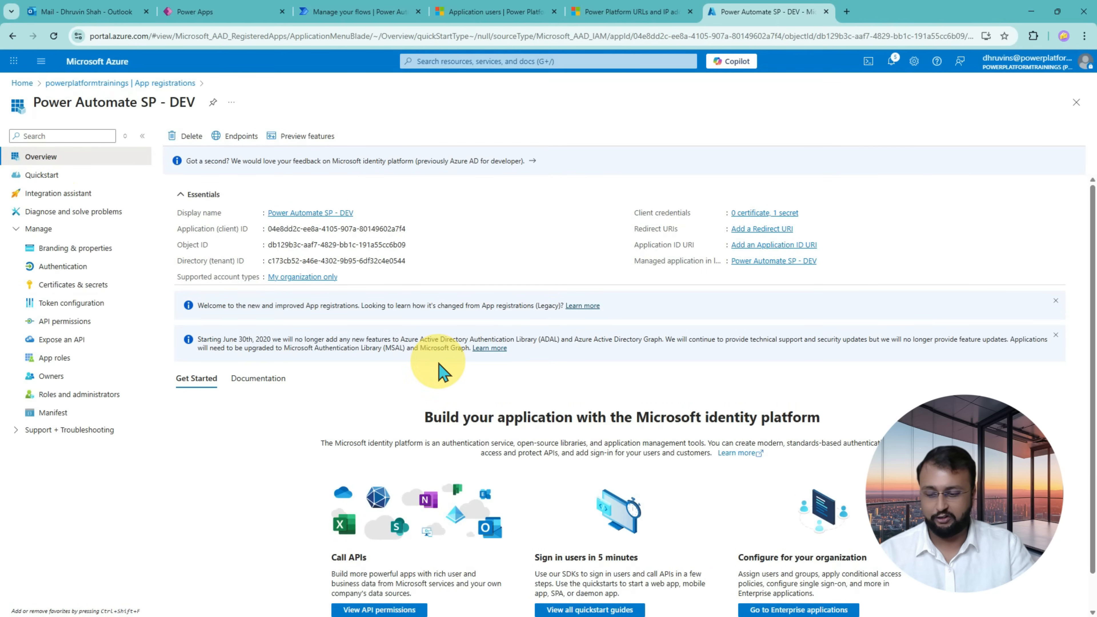
{"action": "left_click_drag", "start_coordinate": [172, 223], "coordinate": [429, 236]}
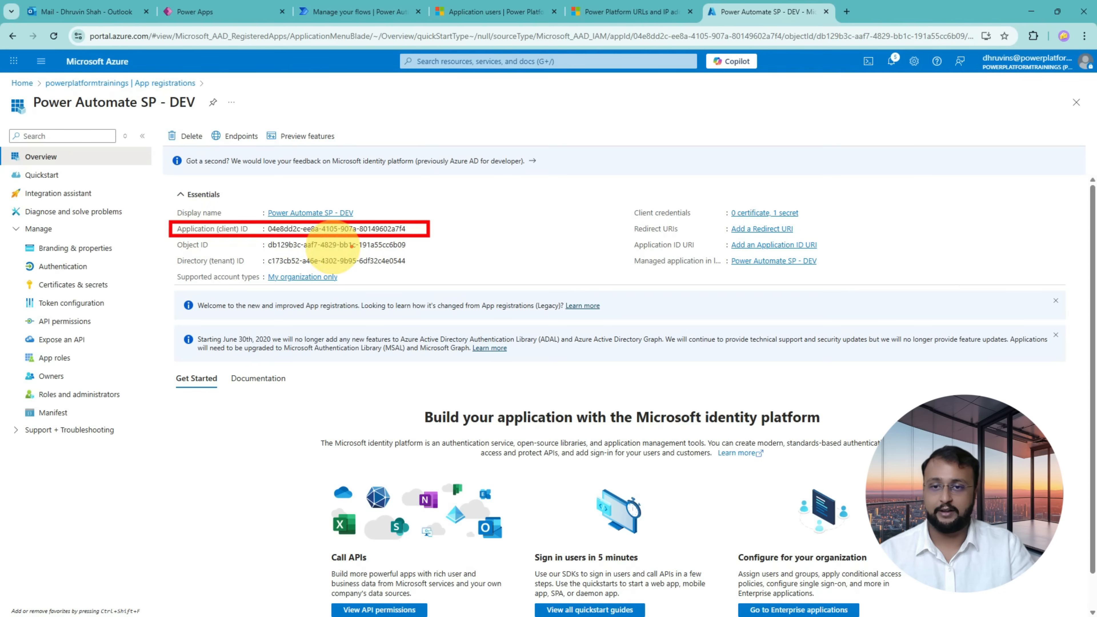
{"action": "mouse_move", "coordinate": [161, 253]}
{"action": "left_mouse_down"}
{"action": "mouse_move", "coordinate": [207, 265]}
{"action": "mouse_move", "coordinate": [435, 271]}
{"action": "left_mouse_up"}
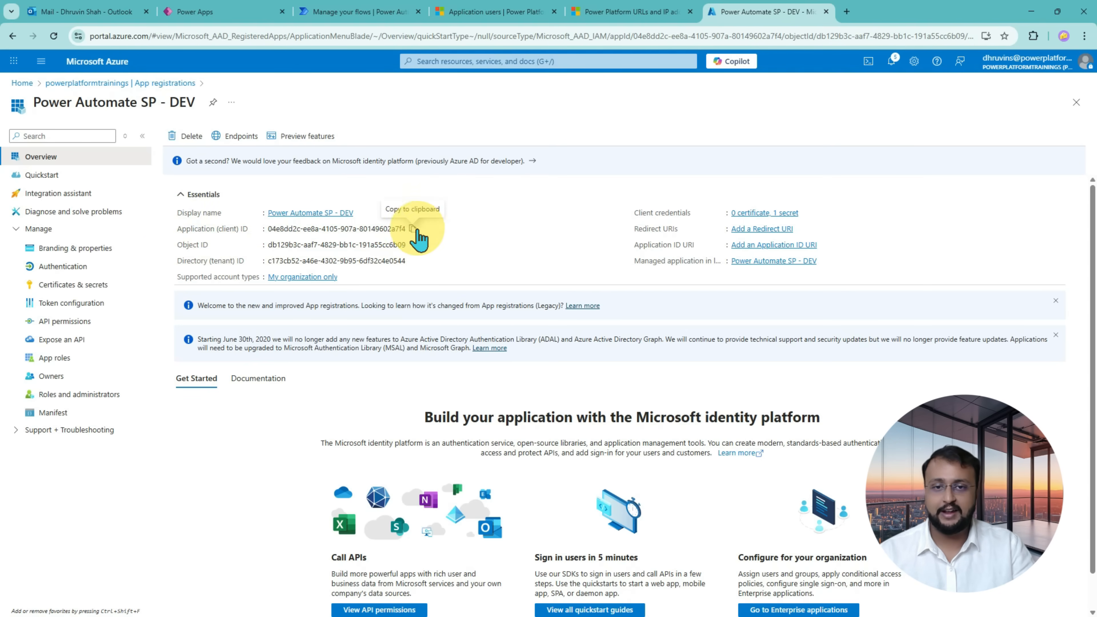
{"action": "key", "text": "alt+Tab"}
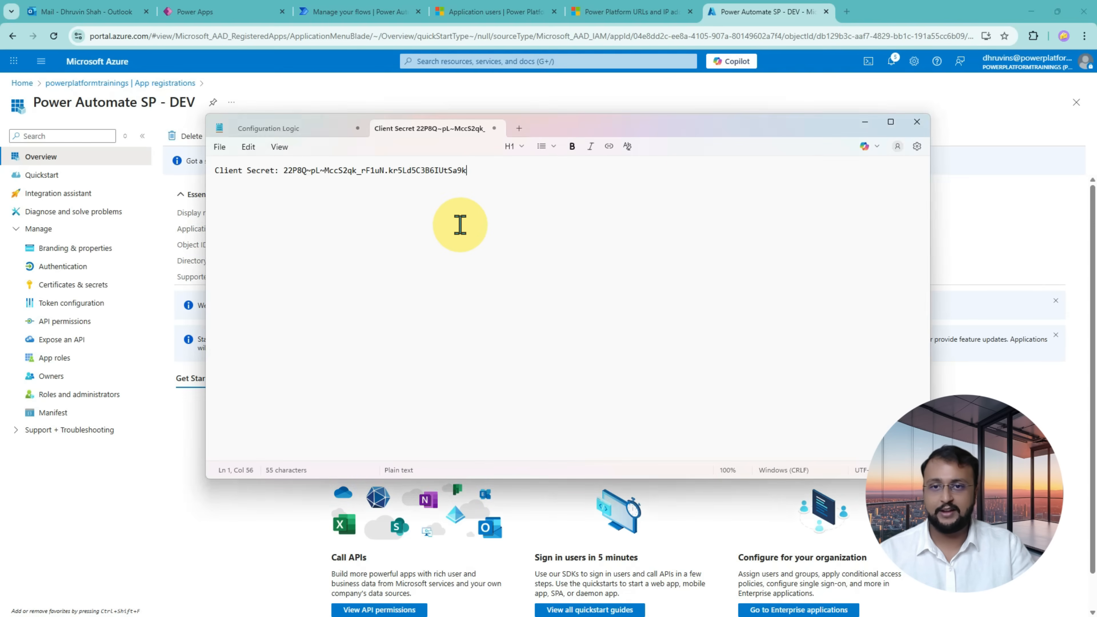
{"action": "key", "text": "Return"}
{"action": "key", "text": "Return"}
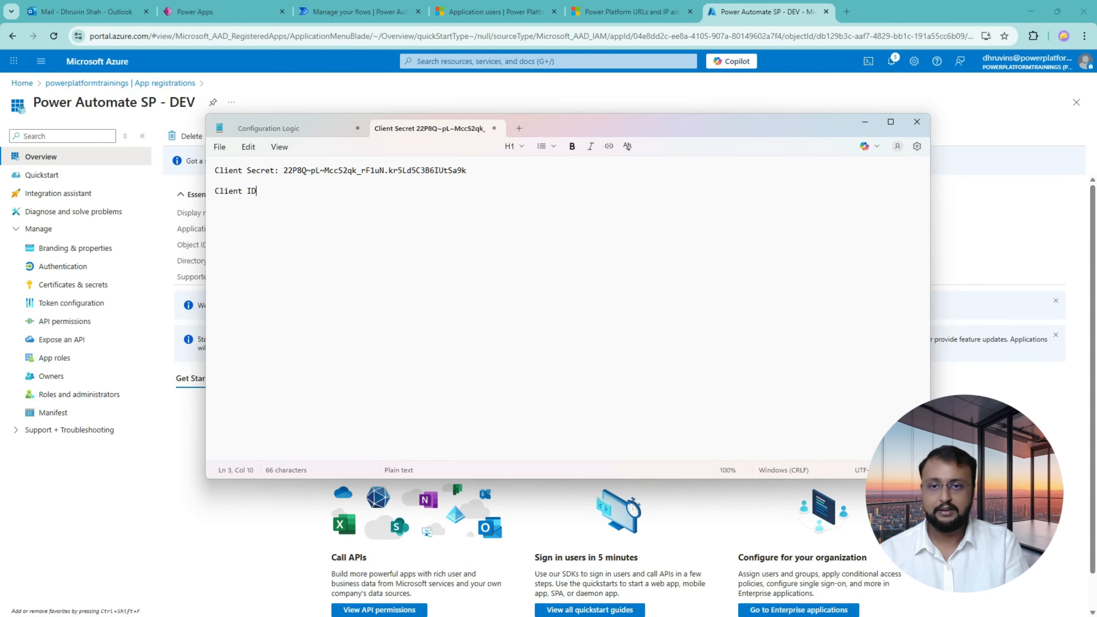
{"action": "type", "text": "Client ID:"}
{"action": "key", "text": "ctrl+v"}
Step: Copy the directory (tenant) ID from the app's overview and record it in Notepad on a separate line labelled "Tenant ID:"
{"action": "key", "text": "alt+Tab"}
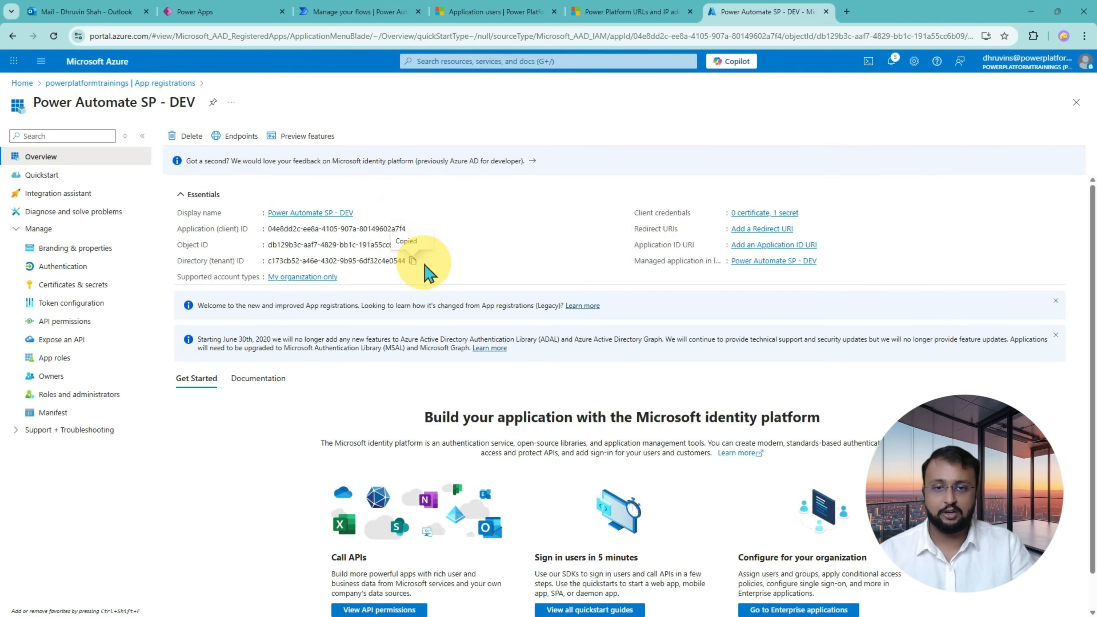
{"action": "key", "text": "alt+Tab"}
{"action": "key", "text": "Return"}
{"action": "key", "text": "Return"}
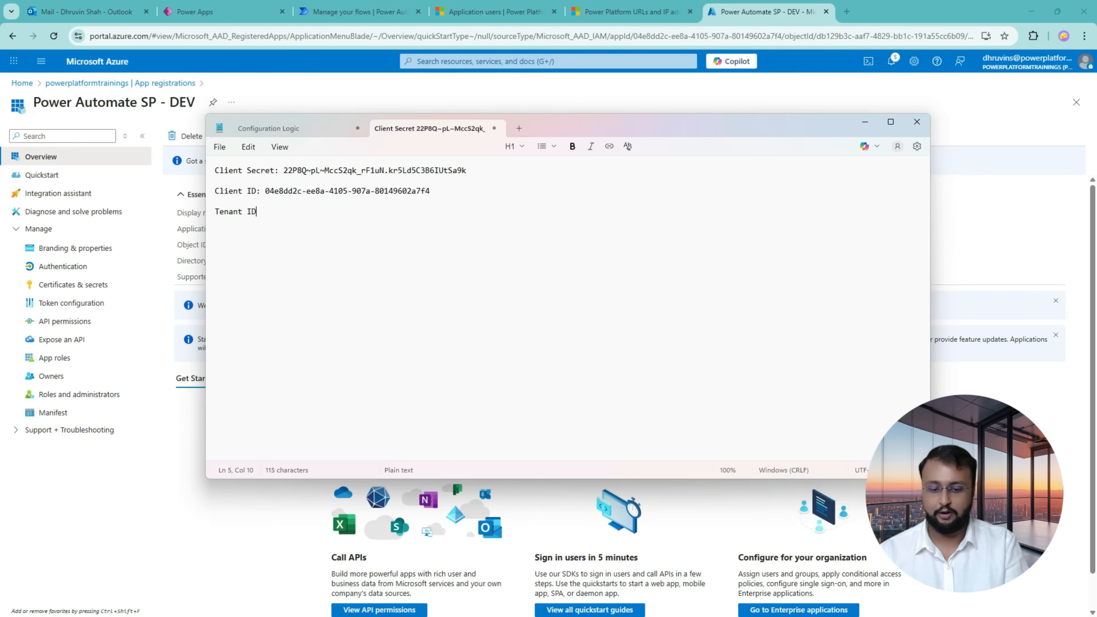
{"action": "type", "text": "c173cb52-a46e-4302-9b95-6df32c4e0544"}
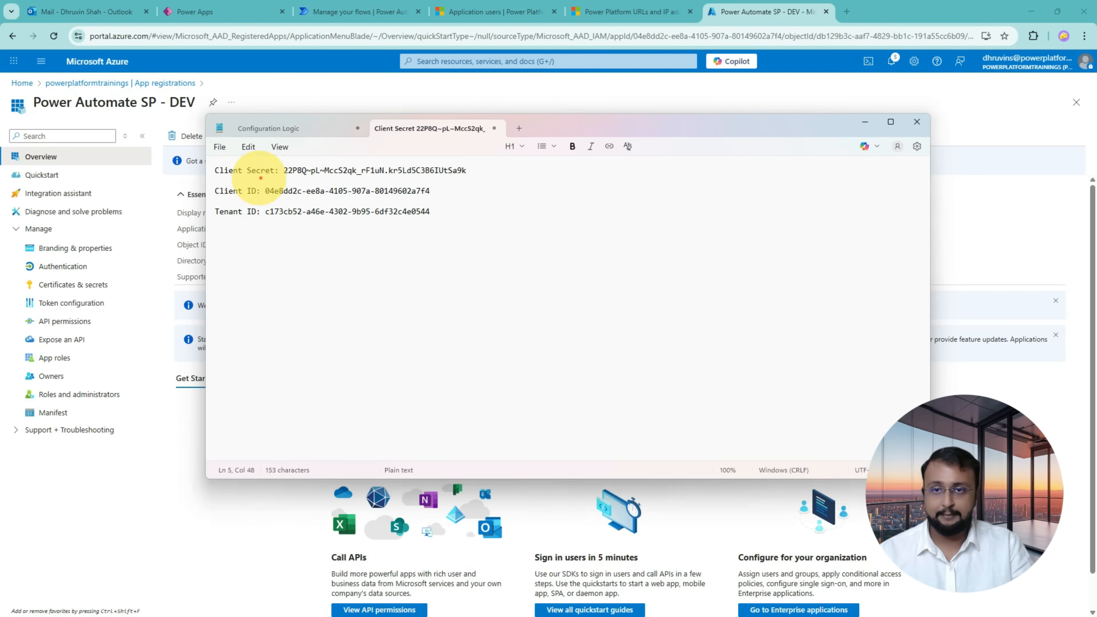
{"action": "mouse_move", "coordinate": [203, 157]}
{"action": "left_mouse_down"}
{"action": "mouse_move", "coordinate": [434, 251]}
{"action": "mouse_move", "coordinate": [538, 248]}
{"action": "left_mouse_up"}
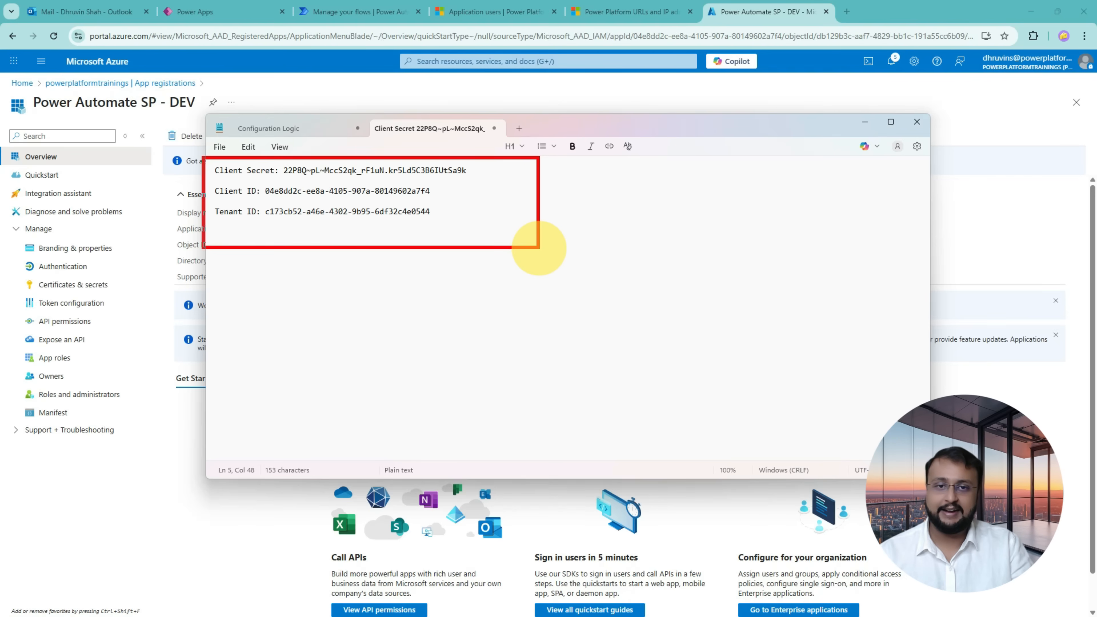
{"action": "mouse_move", "coordinate": [447, 298]}
{"action": "left_mouse_down"}
{"action": "mouse_move", "coordinate": [360, 288]}
{"action": "mouse_move", "coordinate": [350, 251]}
{"action": "mouse_move", "coordinate": [344, 268]}
{"action": "left_mouse_up"}
{"action": "key", "text": "Escape"}
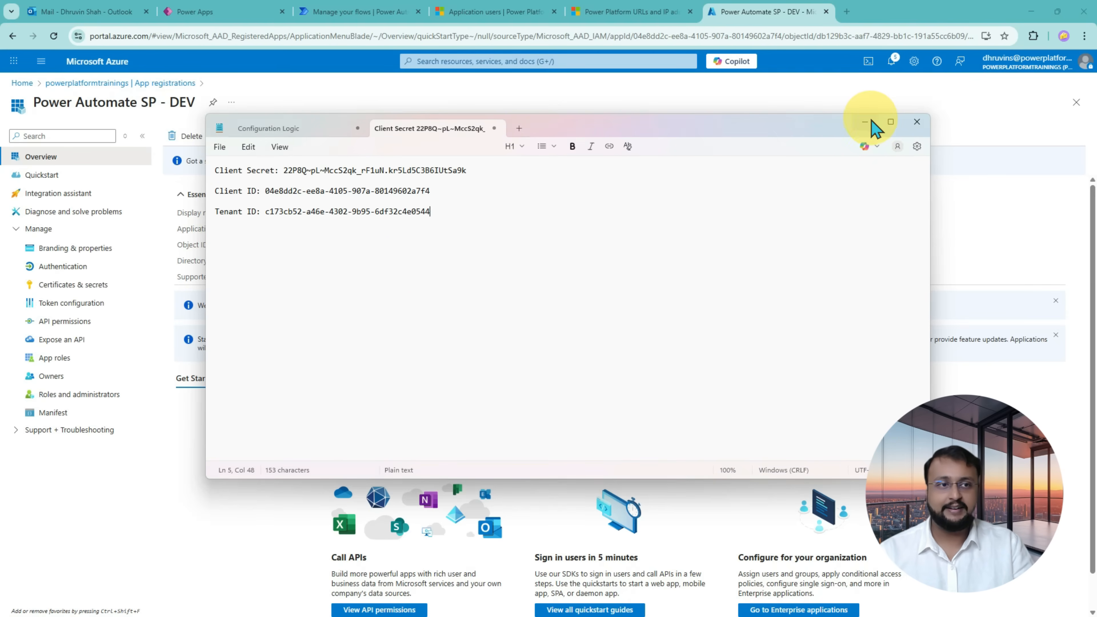
Step: Copy the app name "Power Automate SP - DEV" from the Azure overview and add it below the tenant ID in Notepad
{"action": "left_click", "coordinate": [864, 122]}
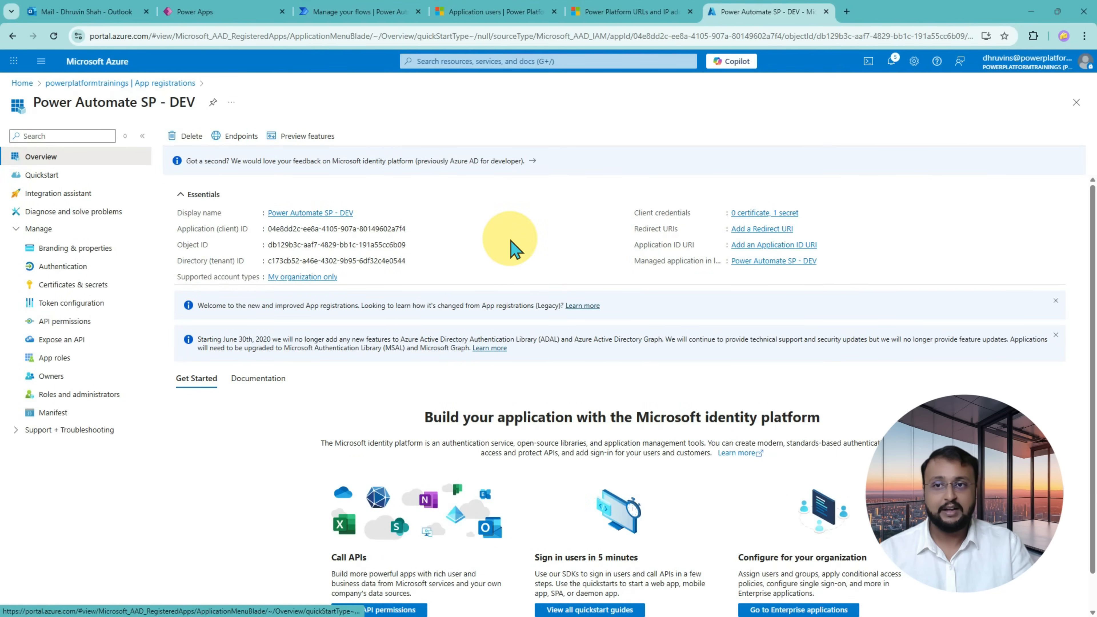
{"action": "left_click_drag", "start_coordinate": [195, 103], "coordinate": [44, 102]}
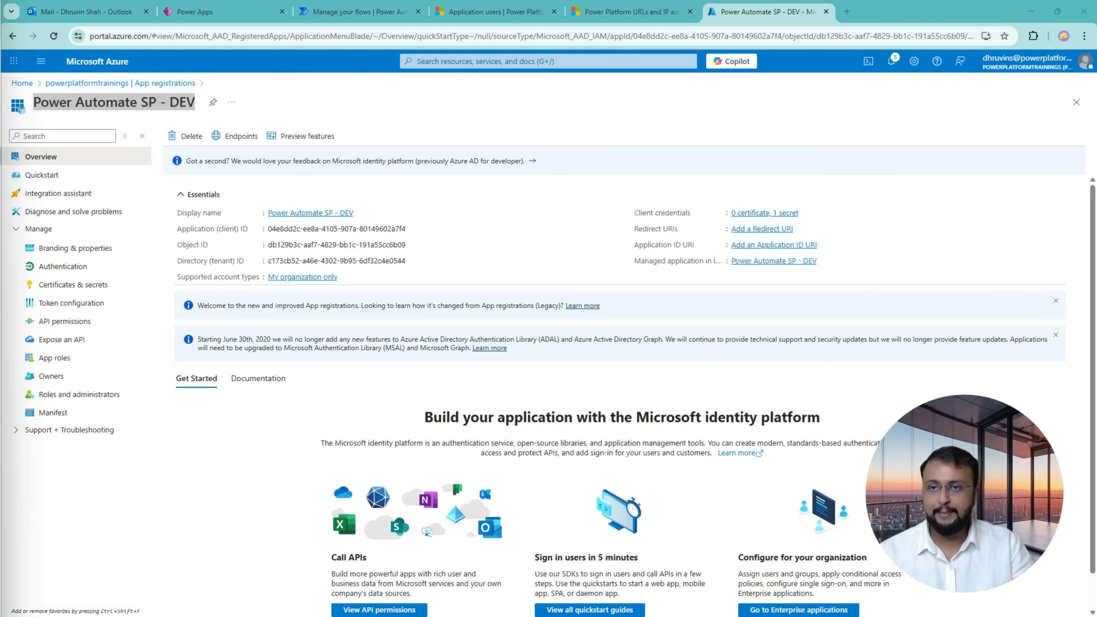
{"action": "key", "text": "alt+Tab"}
{"action": "key", "text": "Return"}
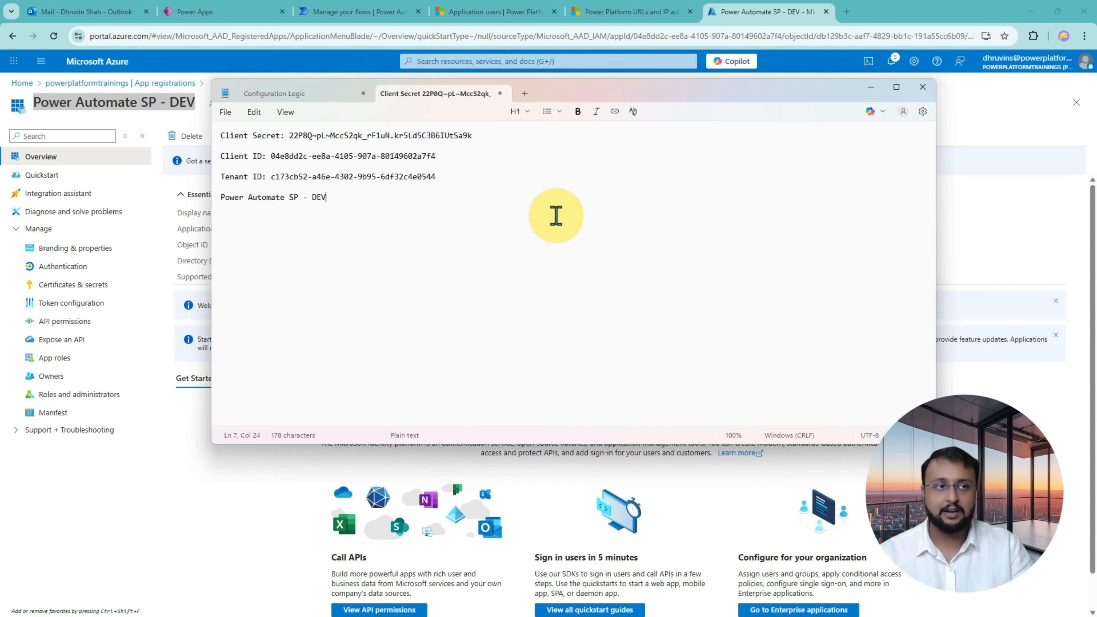
Step: Switch to Power Apps, go to its admin center and open the "Power Apps Batch 22" environment
{"action": "left_click", "coordinate": [219, 17]}
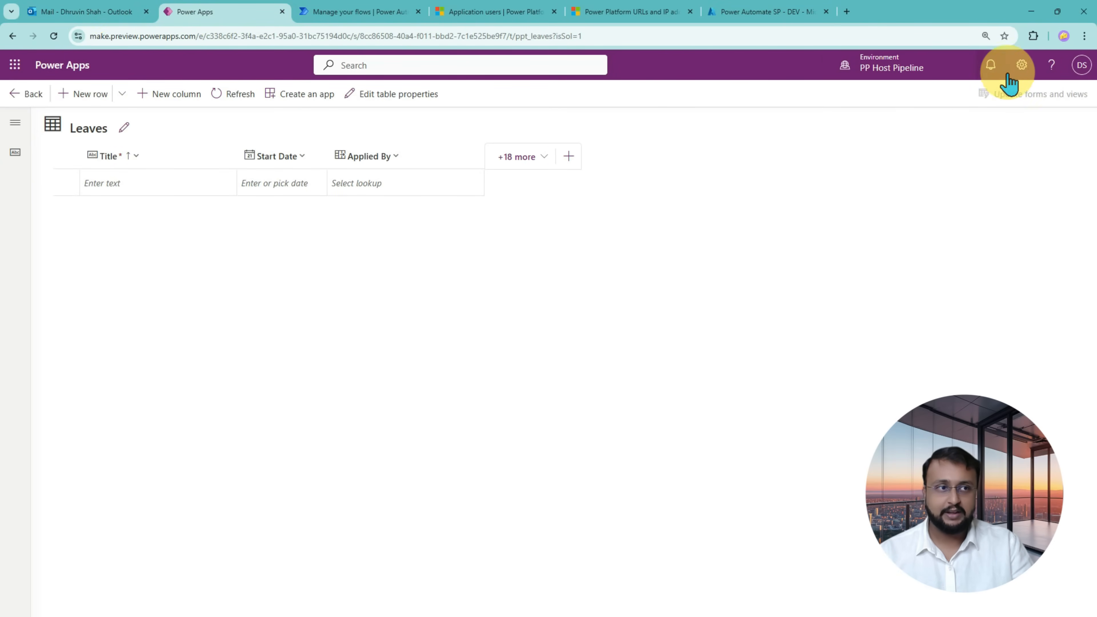
{"action": "left_click", "coordinate": [1021, 69]}
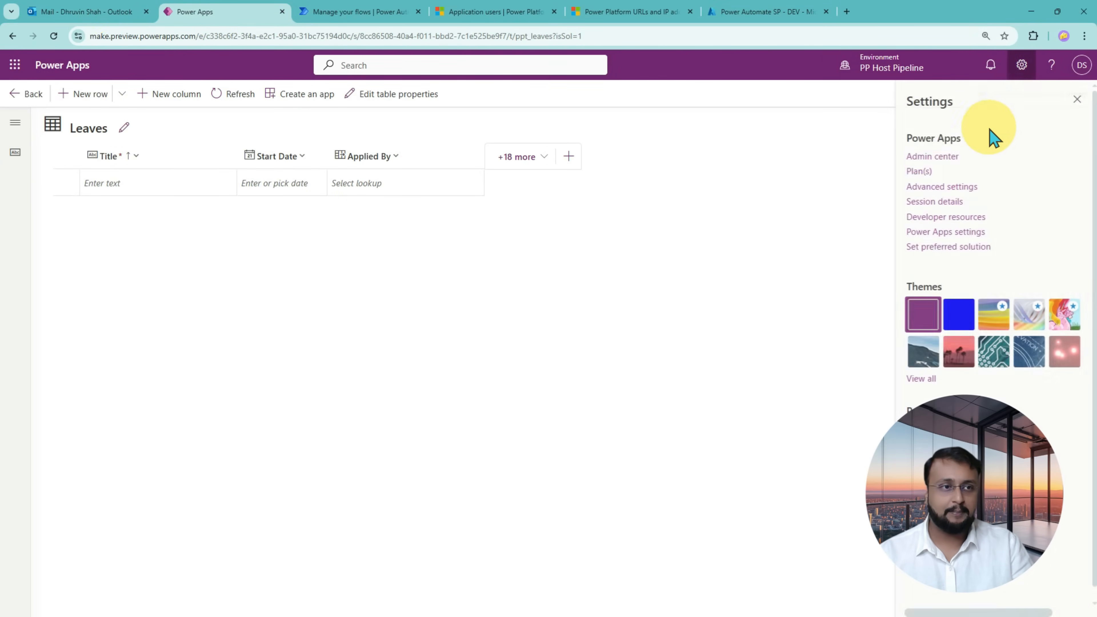
{"action": "left_click", "coordinate": [942, 157]}
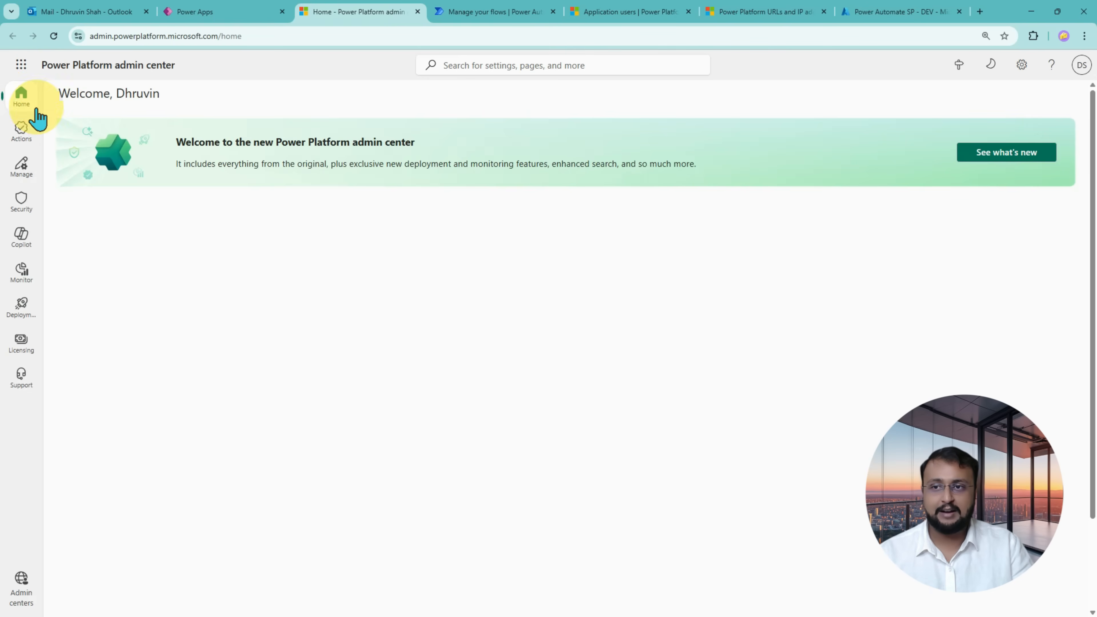
{"action": "left_click", "coordinate": [21, 166]}
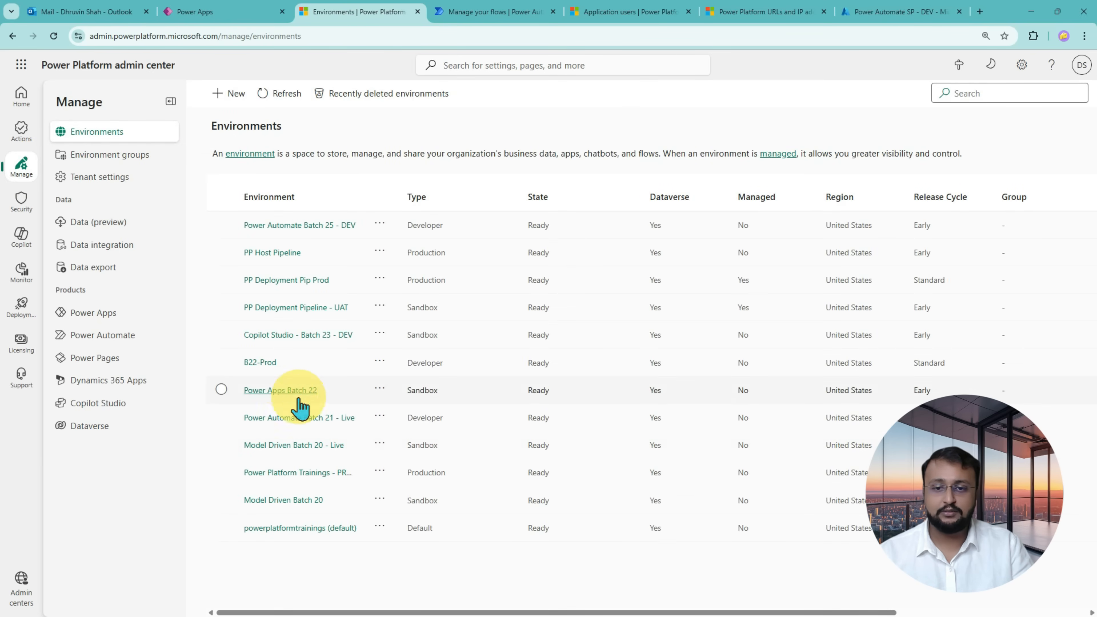
{"action": "left_click", "coordinate": [292, 391]}
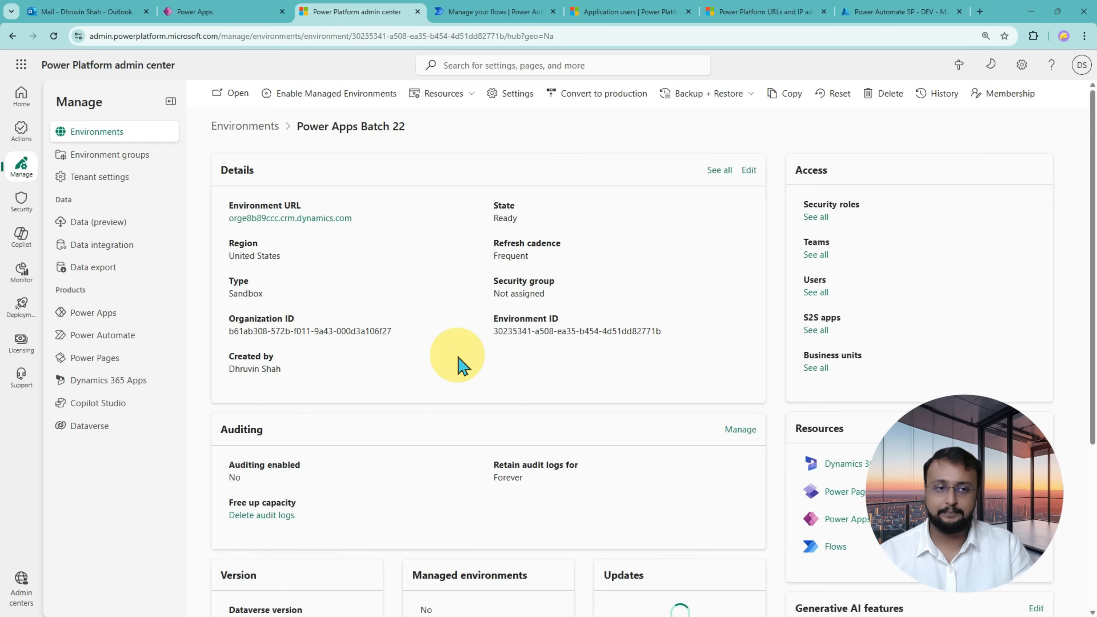
Step: Go to the environment's users and open the list of application users
{"action": "left_click_drag", "start_coordinate": [785, 264], "coordinate": [873, 313]}
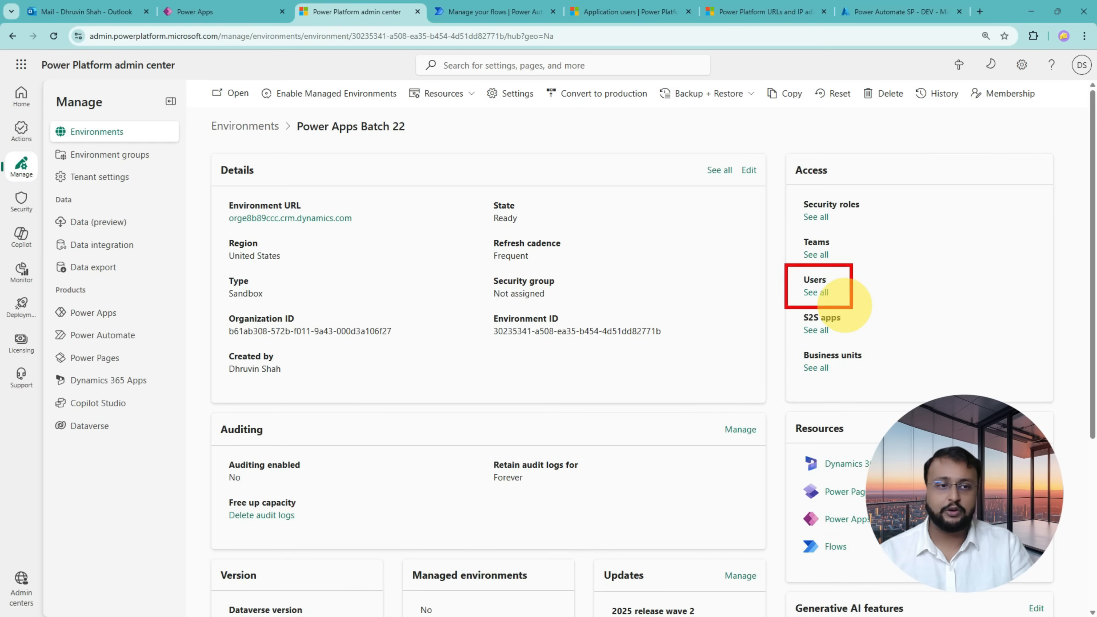
{"action": "left_click_drag", "start_coordinate": [922, 282], "coordinate": [876, 289]}
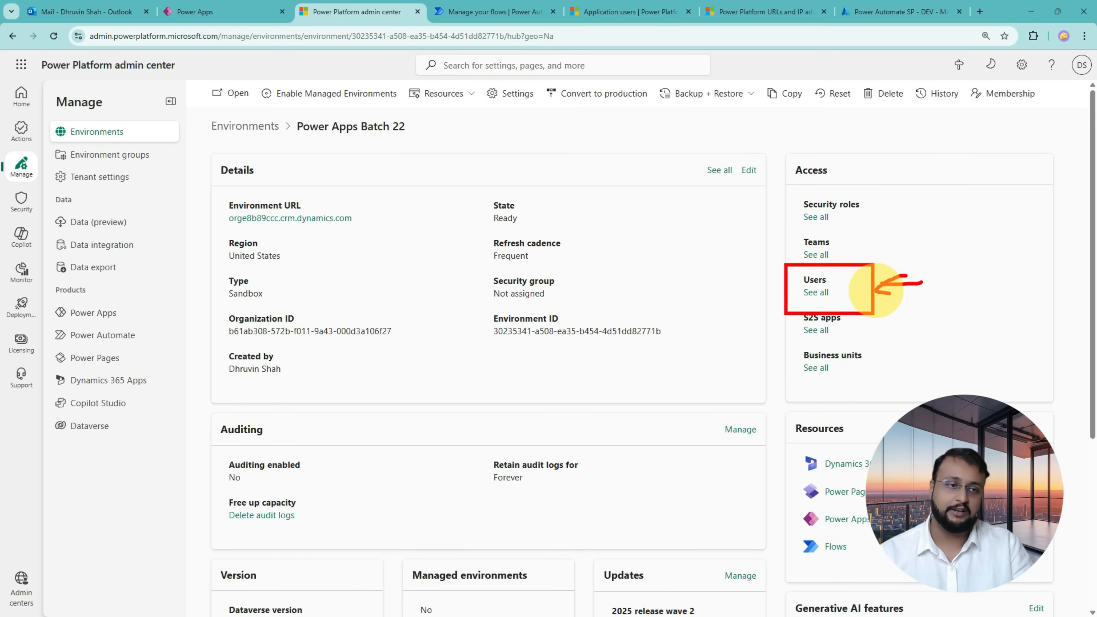
{"action": "left_click", "coordinate": [823, 292]}
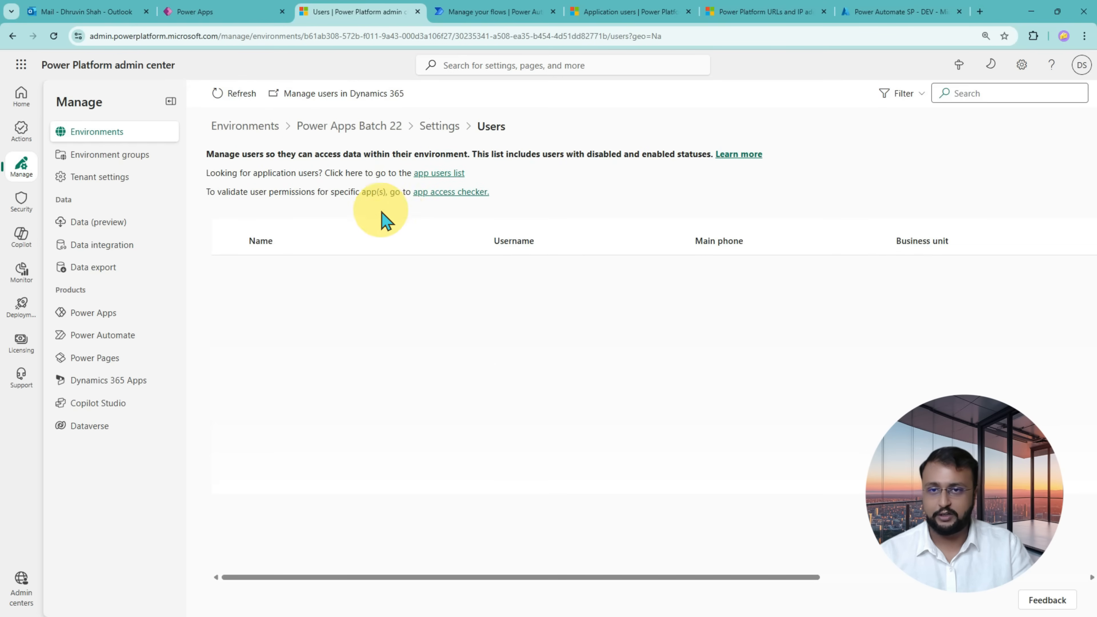
{"action": "left_click_drag", "start_coordinate": [405, 163], "coordinate": [496, 182]}
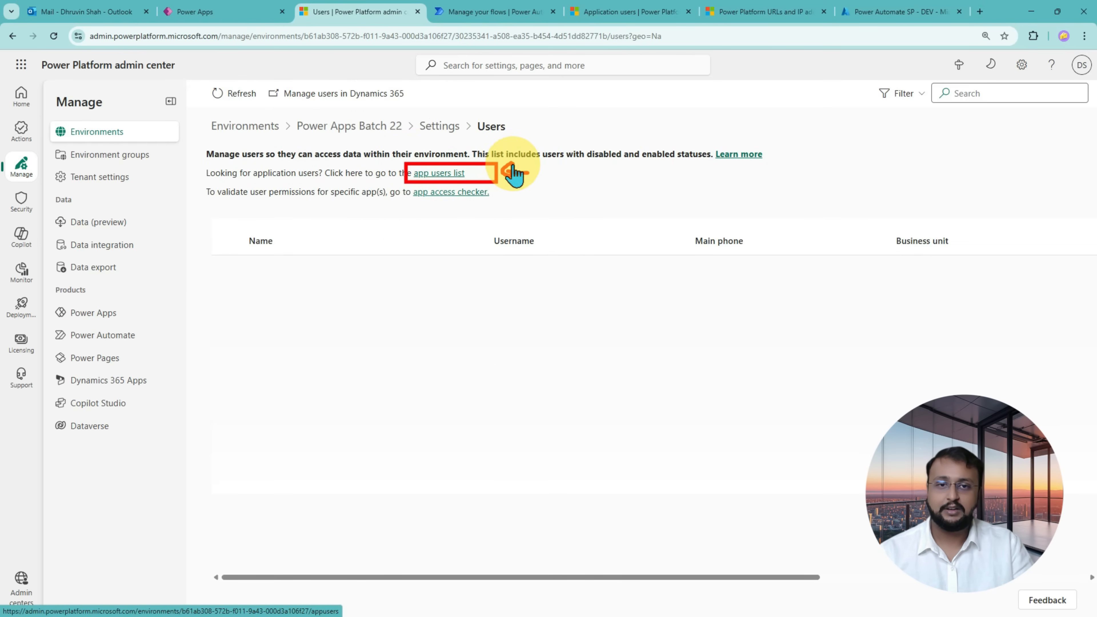
{"action": "left_click", "coordinate": [447, 174]}
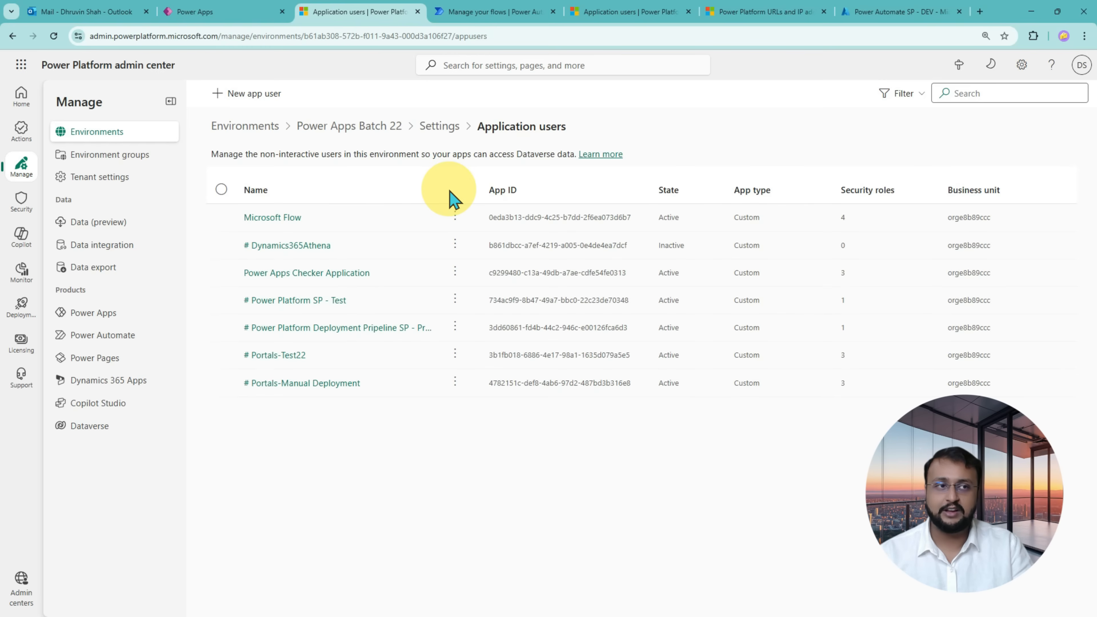
Step: Start a new app user and add the Microsoft Entra ID app "Power Automate SP - DEV" to it
{"action": "left_click", "coordinate": [254, 106]}
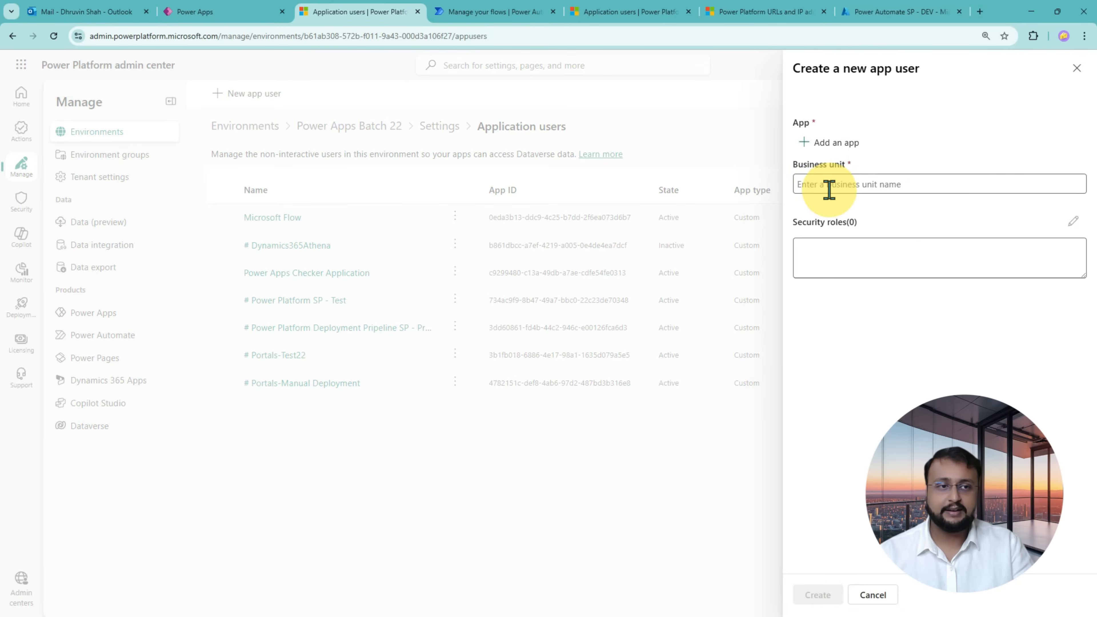
{"action": "left_click", "coordinate": [831, 143]}
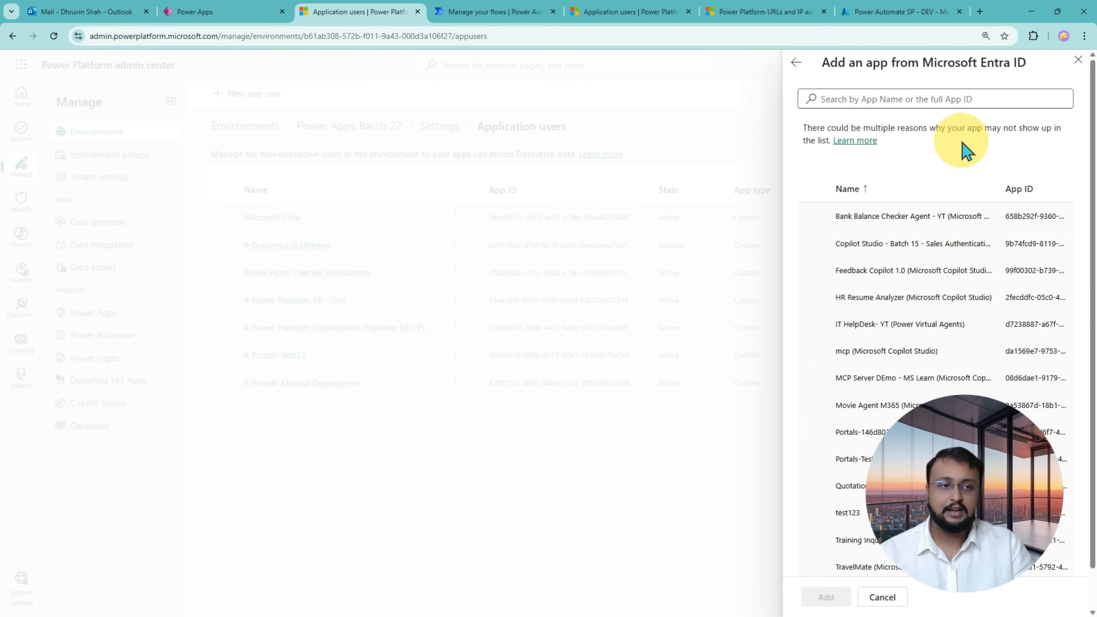
{"action": "left_click_drag", "start_coordinate": [800, 206], "coordinate": [1069, 590]}
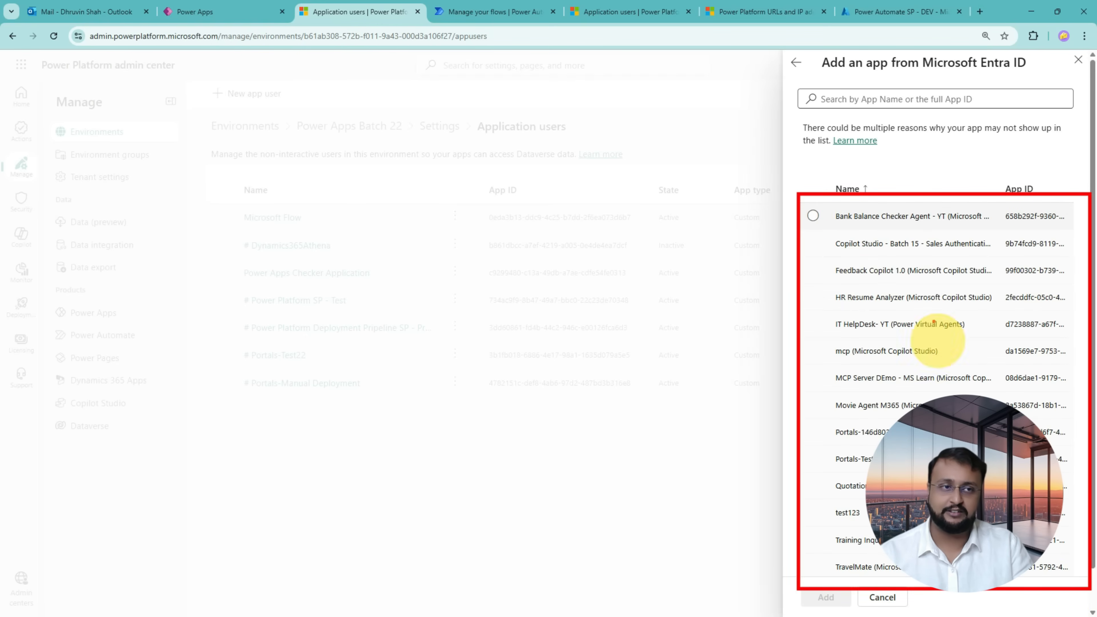
{"action": "left_click", "coordinate": [886, 102]}
{"action": "type", "text": "Power Automate SP - DEV"}
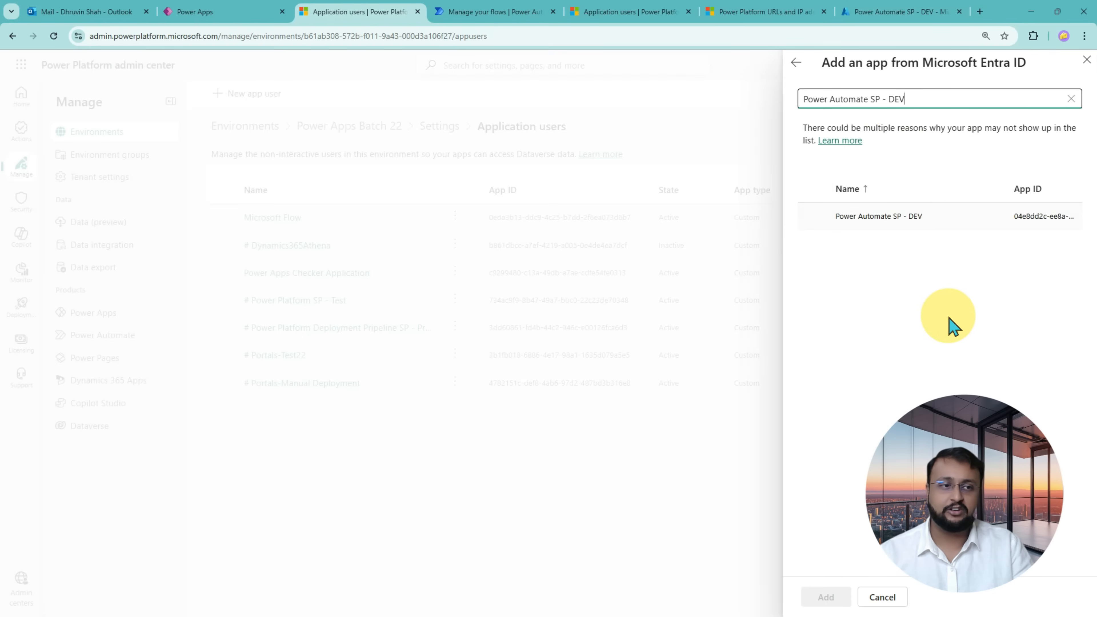
{"action": "left_click", "coordinate": [816, 218]}
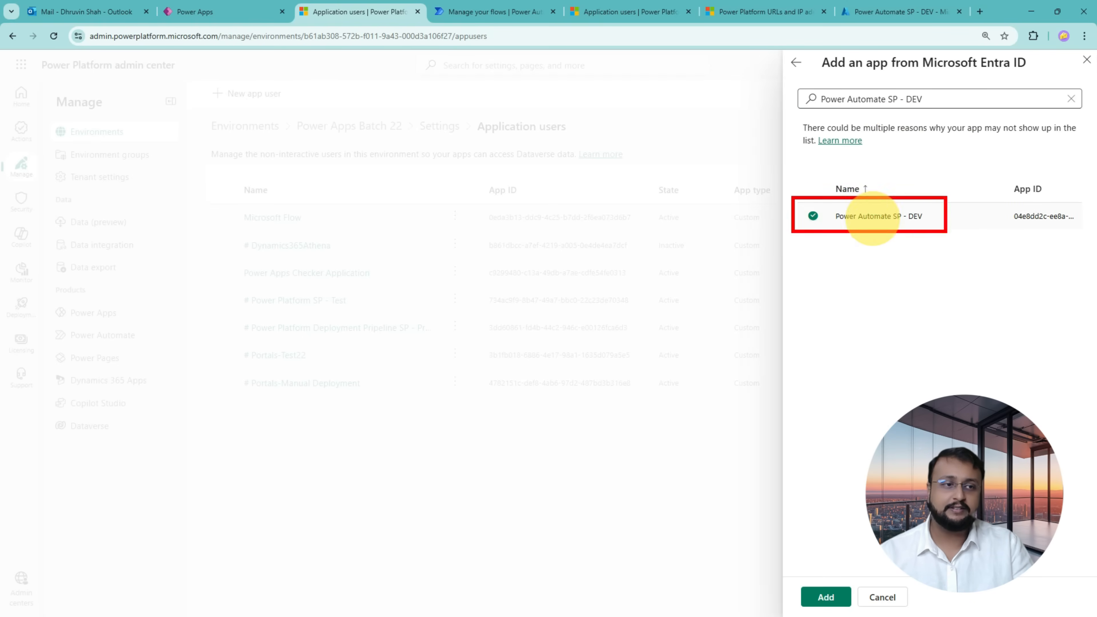
{"action": "left_click_drag", "start_coordinate": [912, 305], "coordinate": [937, 255]}
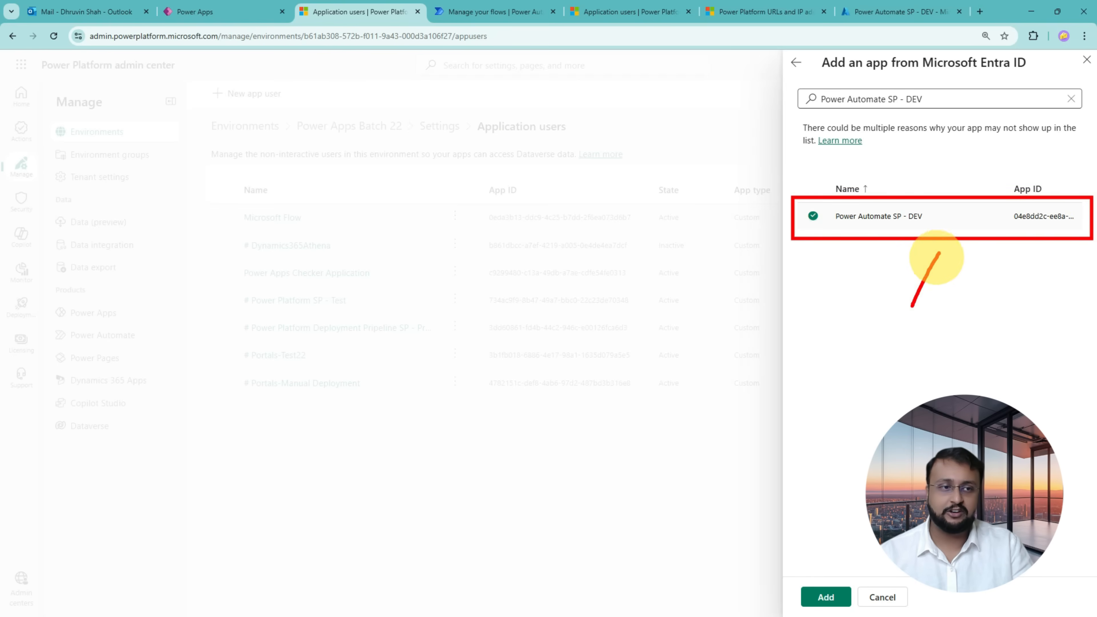
{"action": "left_click", "coordinate": [826, 597]}
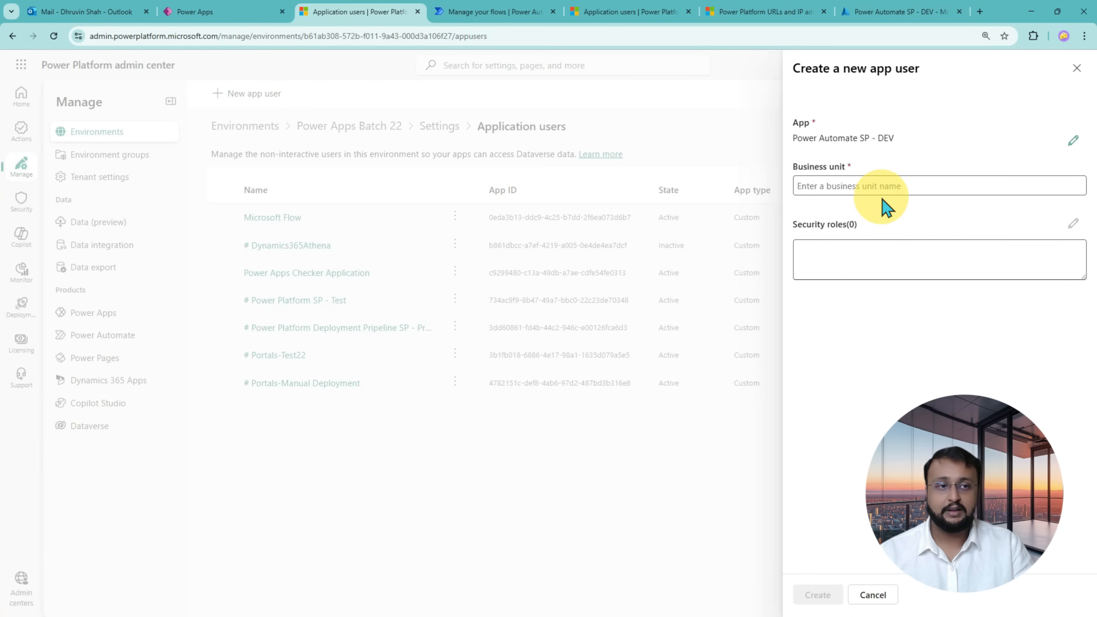
Step: Set the new app user's business unit to orge8b89ccc
{"action": "left_click", "coordinate": [869, 184]}
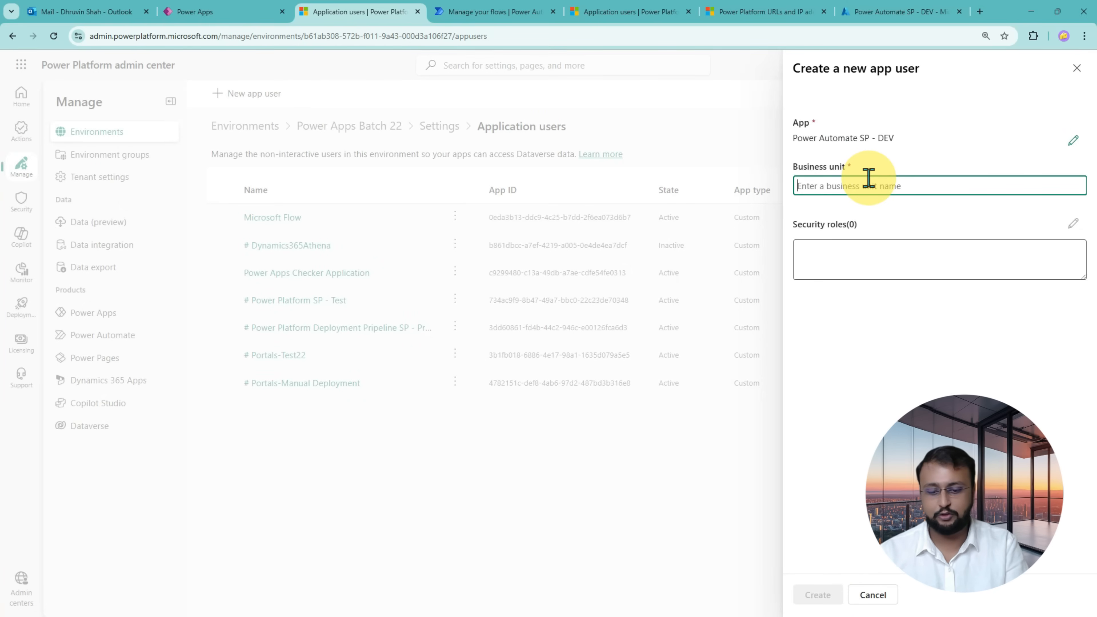
{"action": "type", "text": "orge8b89ccc"}
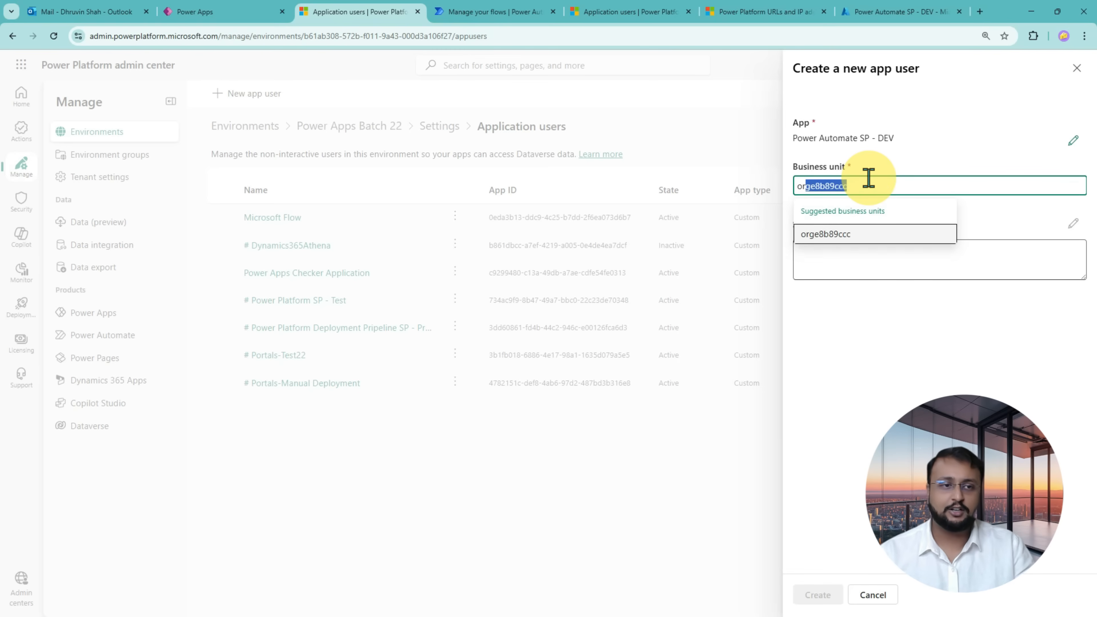
{"action": "left_click", "coordinate": [858, 239]}
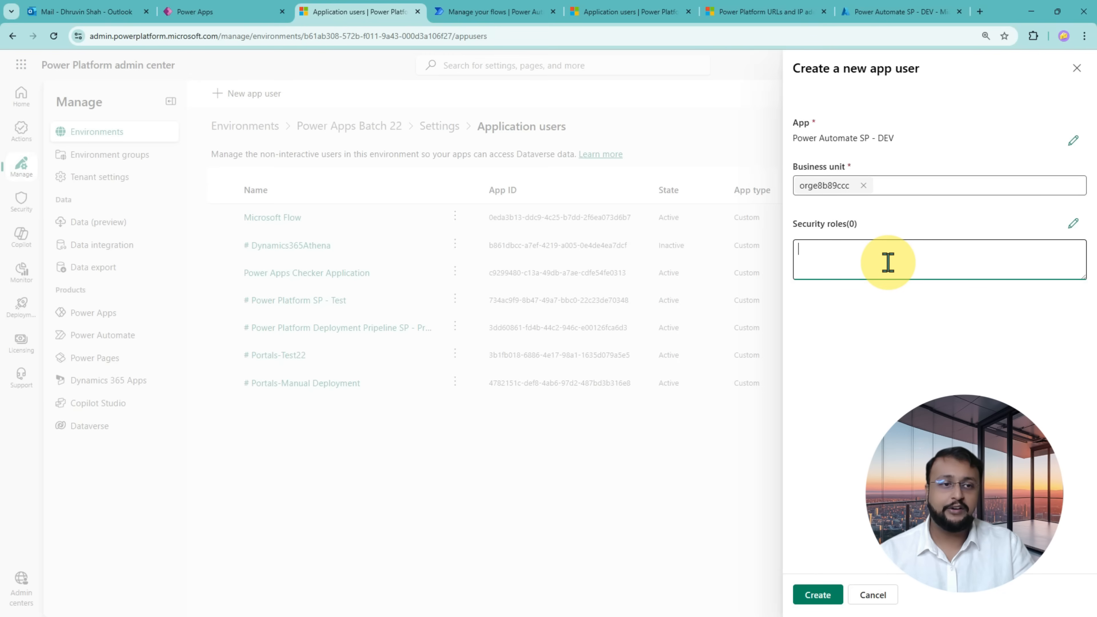
Step: Assign the System Administrator security role to the new app user and save the role selection
{"action": "left_click", "coordinate": [1075, 229]}
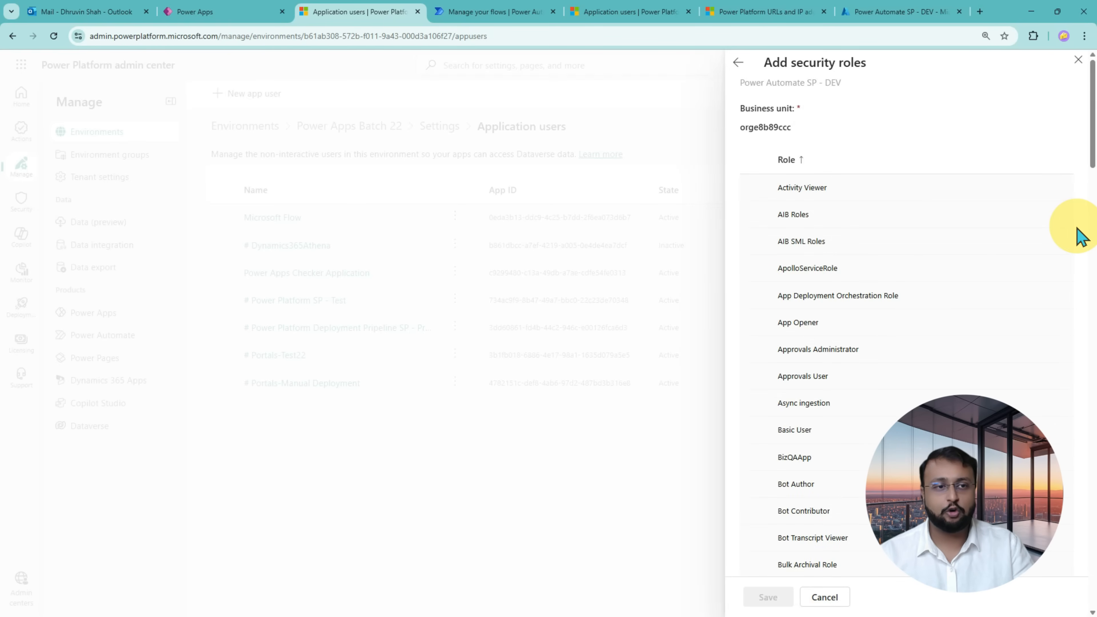
{"action": "scroll", "coordinate": [930, 306], "scroll_direction": "down", "scroll_amount": 8}
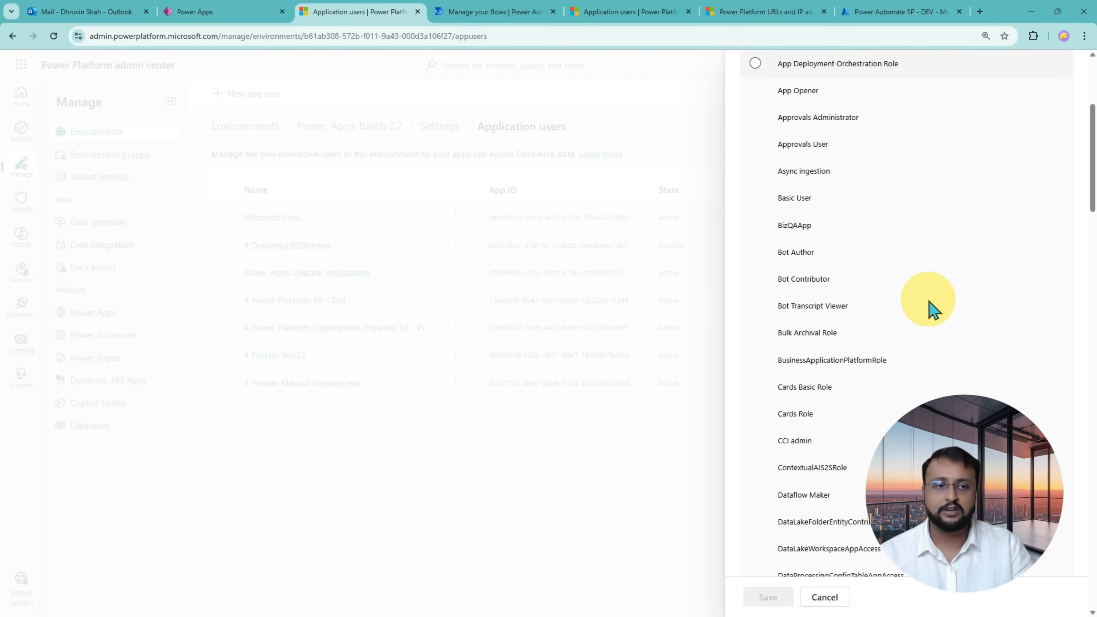
{"action": "scroll", "coordinate": [930, 306], "scroll_direction": "down", "scroll_amount": 19}
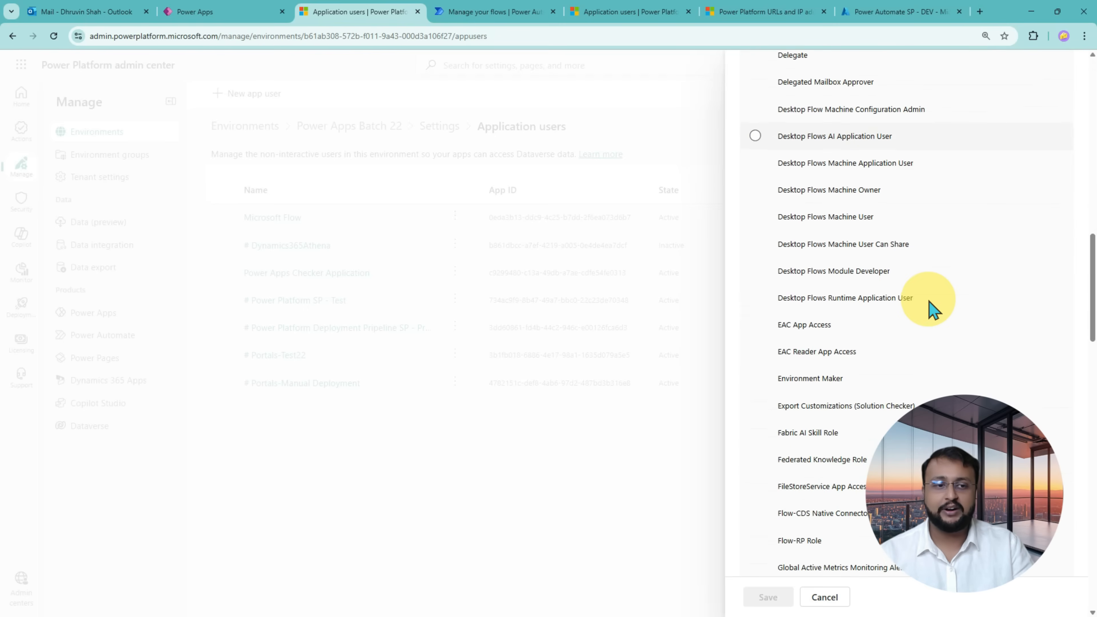
{"action": "scroll", "coordinate": [931, 308], "scroll_direction": "down", "scroll_amount": 14}
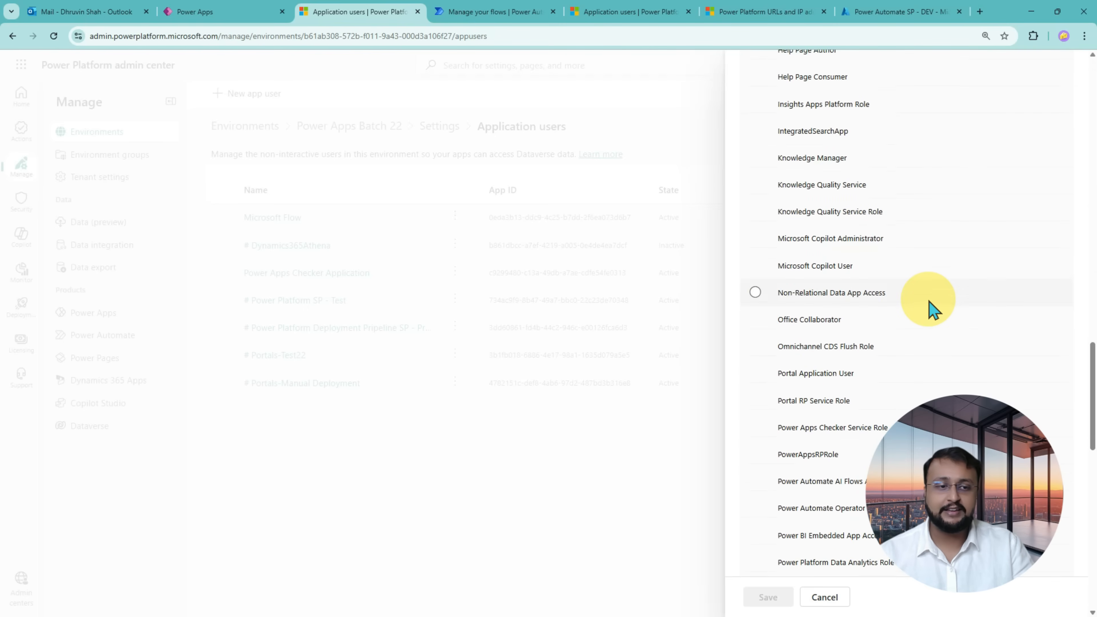
{"action": "scroll", "coordinate": [931, 308], "scroll_direction": "down", "scroll_amount": 5}
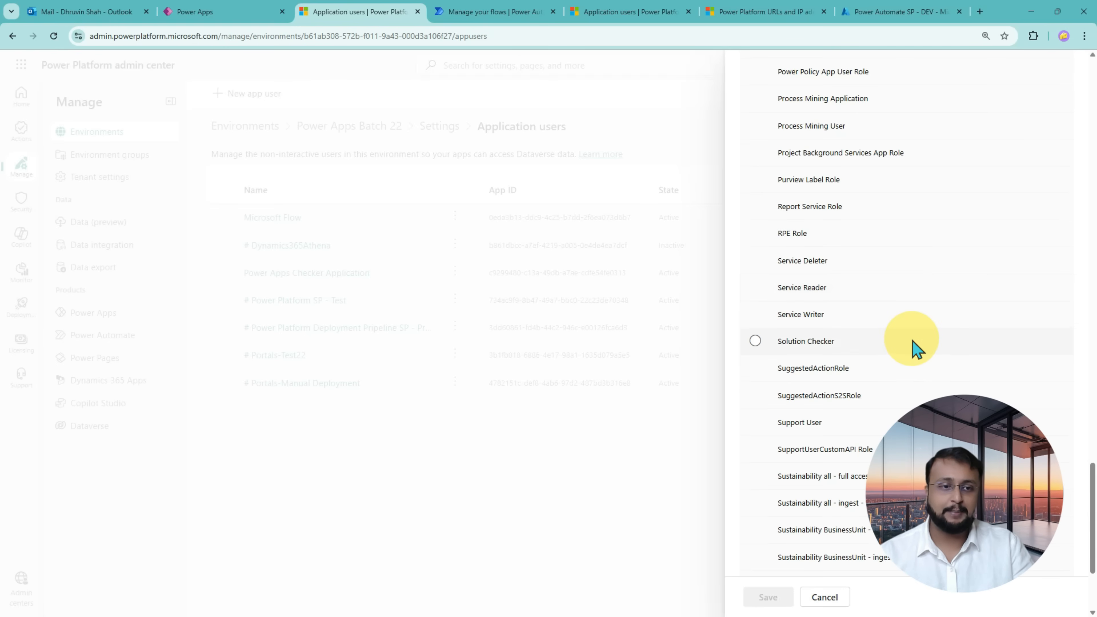
{"action": "scroll", "coordinate": [912, 343], "scroll_direction": "down", "scroll_amount": 1}
{"action": "scroll", "coordinate": [846, 557], "scroll_direction": "down", "scroll_amount": 1}
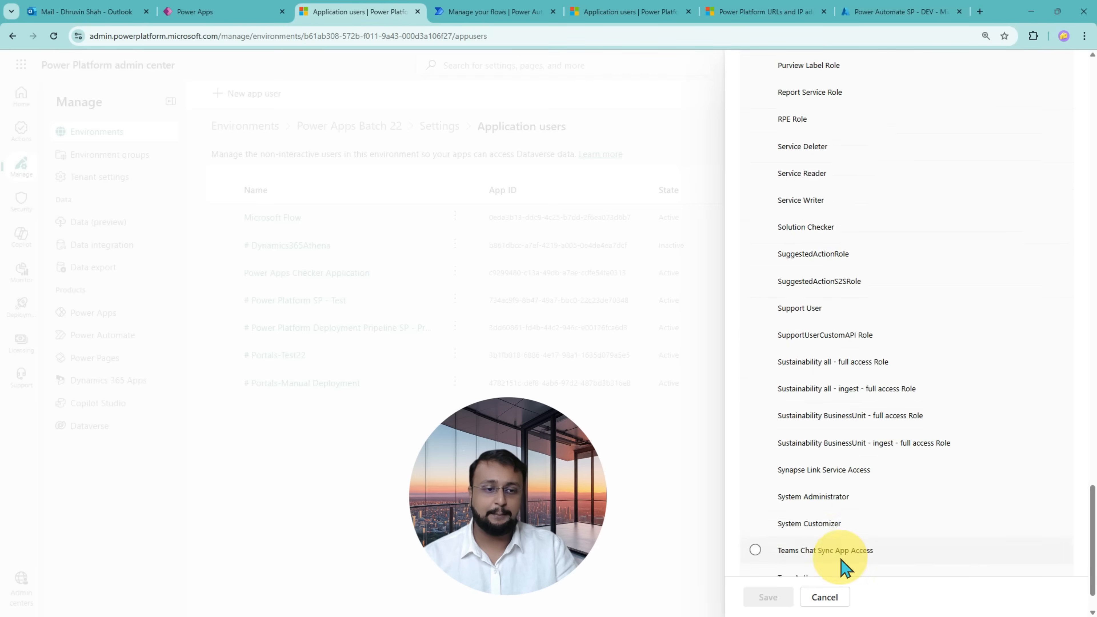
{"action": "left_click", "coordinate": [829, 506]}
{"action": "key", "text": "ctrl+2"}
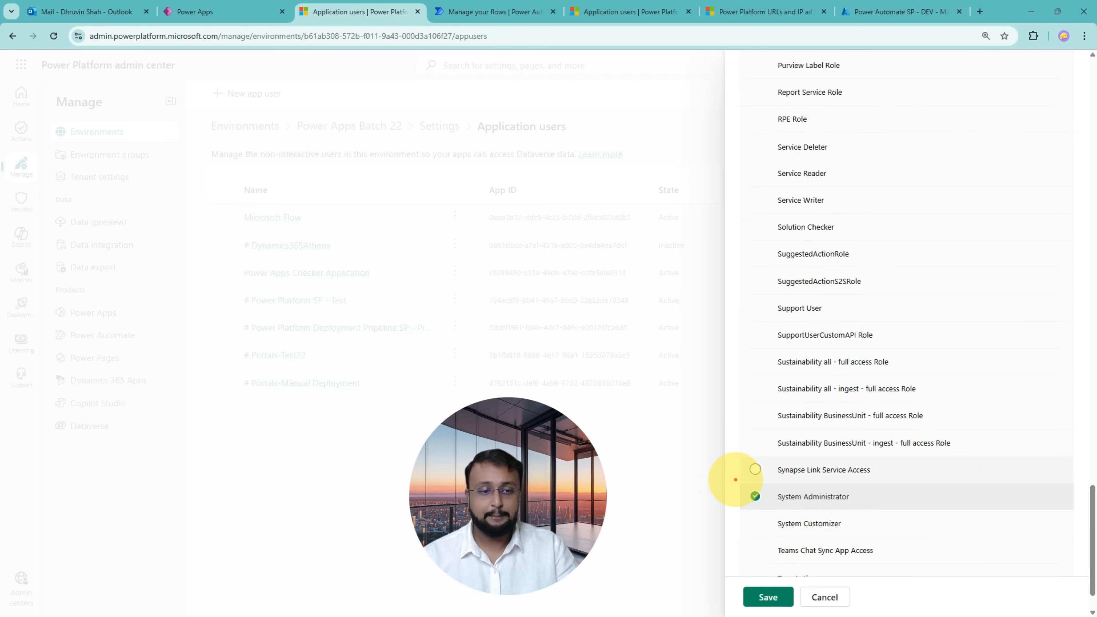
{"action": "mouse_move", "coordinate": [736, 477]}
{"action": "left_mouse_down"}
{"action": "mouse_move", "coordinate": [864, 510]}
{"action": "mouse_move", "coordinate": [1002, 518]}
{"action": "left_mouse_up"}
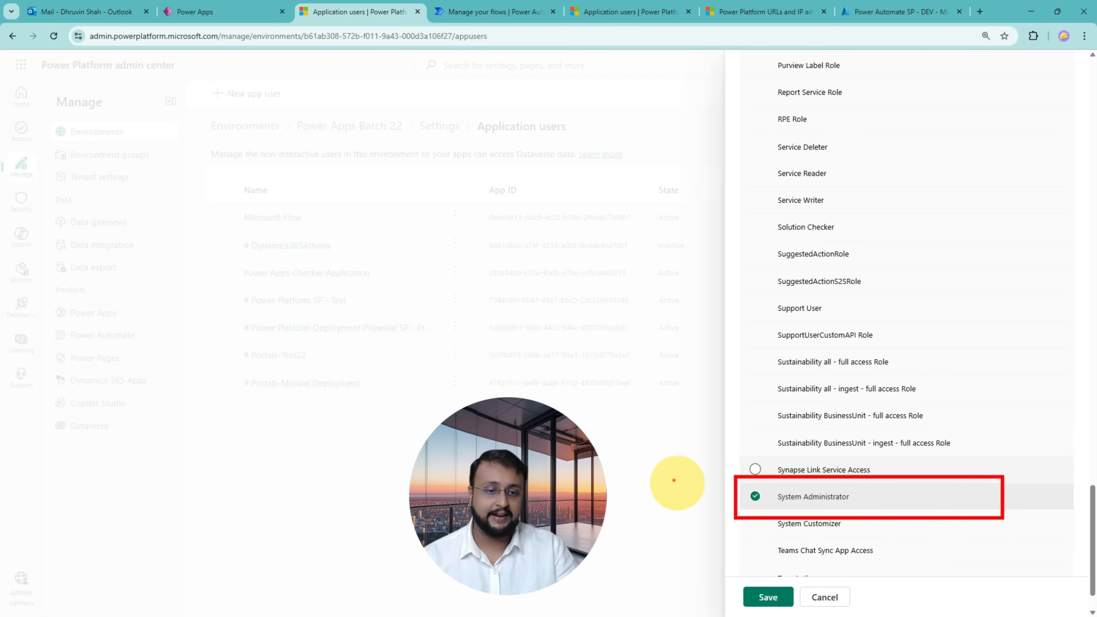
{"action": "mouse_move", "coordinate": [666, 455]}
{"action": "left_mouse_down"}
{"action": "mouse_move", "coordinate": [723, 500]}
{"action": "mouse_move", "coordinate": [697, 524]}
{"action": "left_mouse_up"}
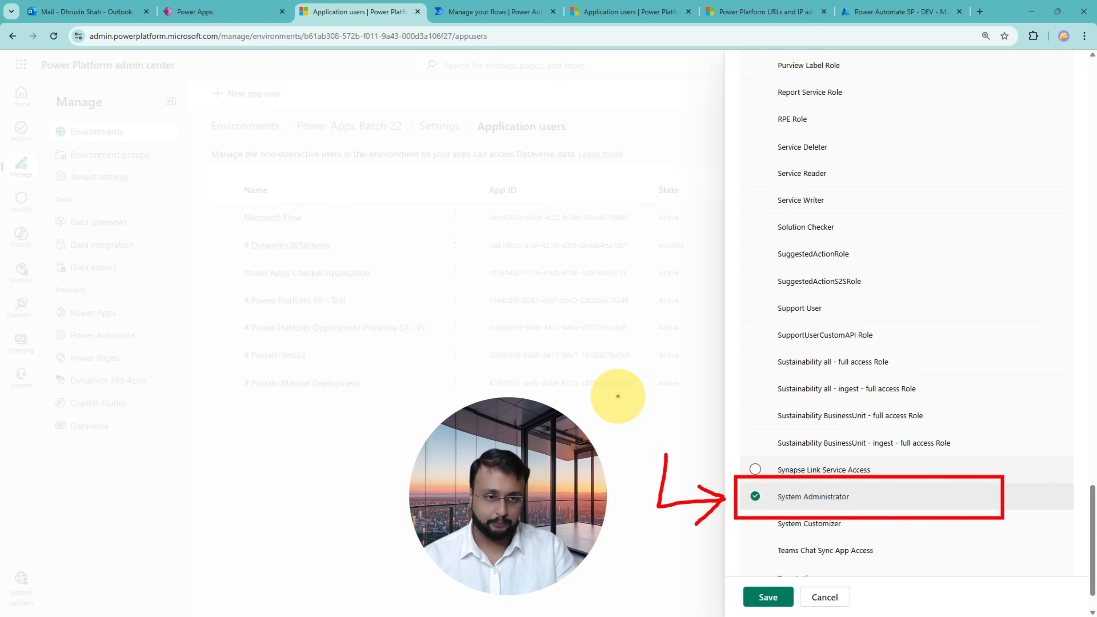
{"action": "scroll", "coordinate": [821, 527], "scroll_direction": "up", "scroll_amount": 20}
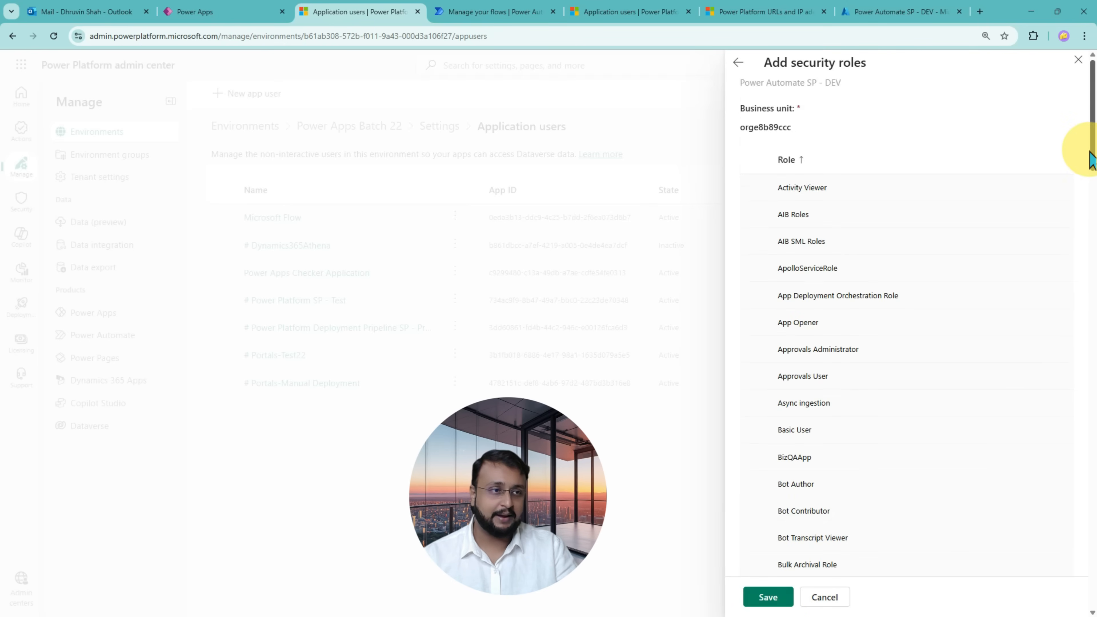
{"action": "left_click_drag", "start_coordinate": [1089, 147], "coordinate": [1057, 591]}
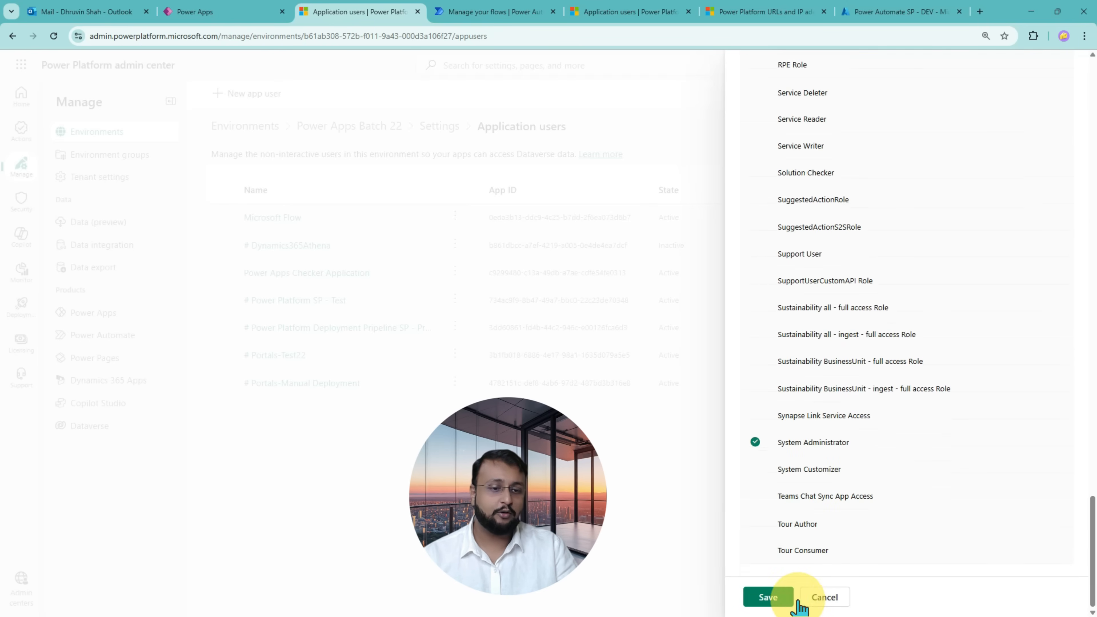
{"action": "left_click", "coordinate": [773, 596]}
{"action": "left_click", "coordinate": [578, 404]}
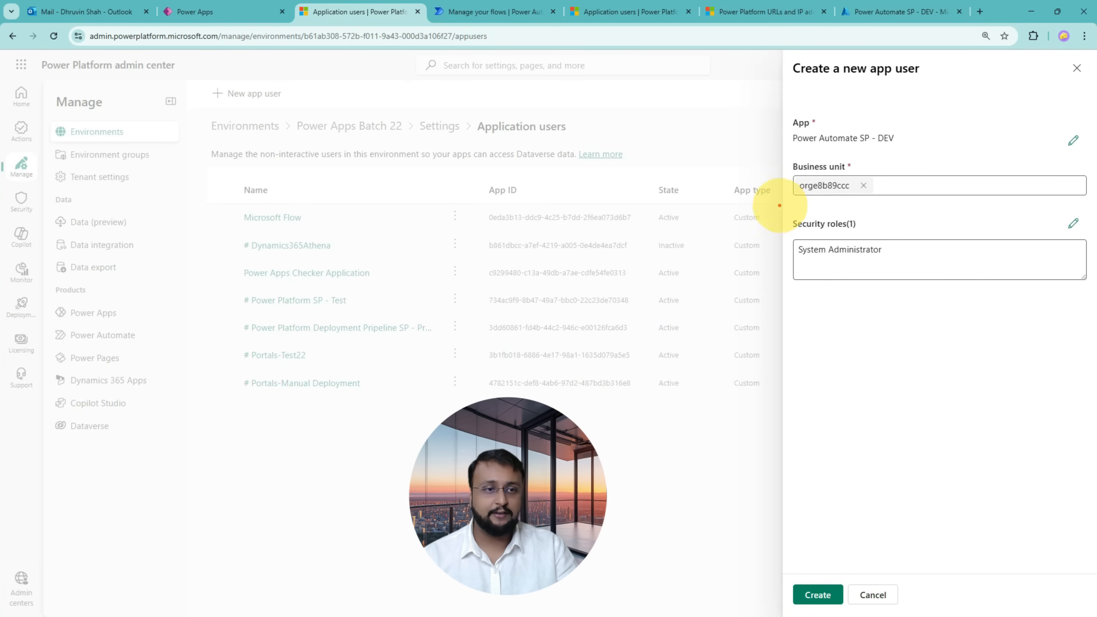
Step: Create the app user for Power Automate SP - DEV in the environment
{"action": "left_click_drag", "start_coordinate": [779, 205], "coordinate": [1093, 319]}
{"action": "left_click_drag", "start_coordinate": [840, 485], "coordinate": [830, 562]}
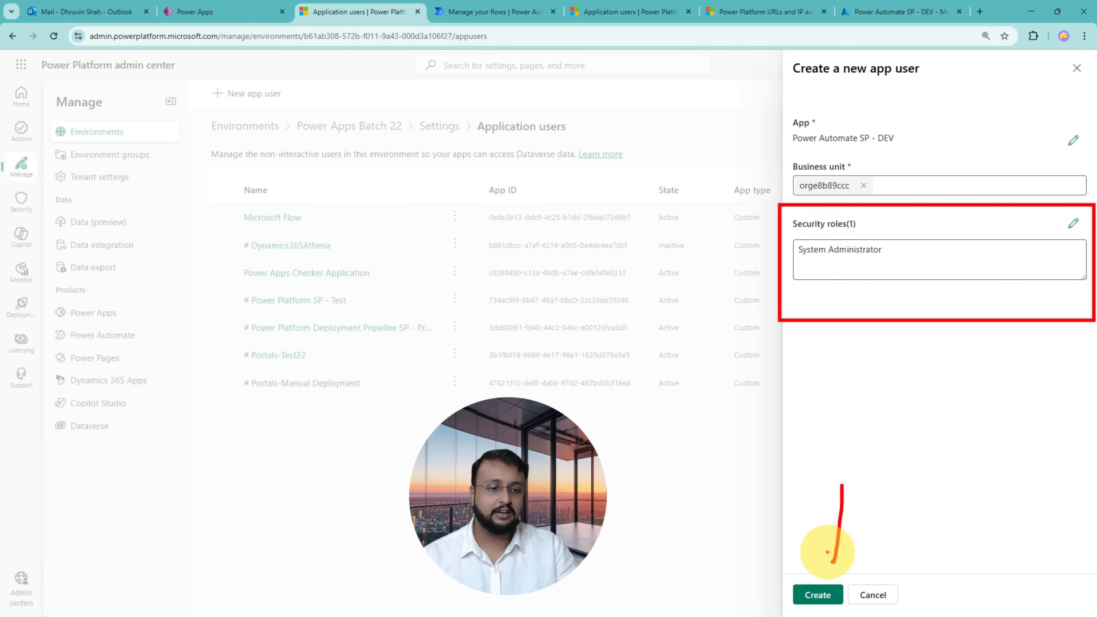
{"action": "key", "text": "Escape"}
{"action": "left_click", "coordinate": [817, 595]}
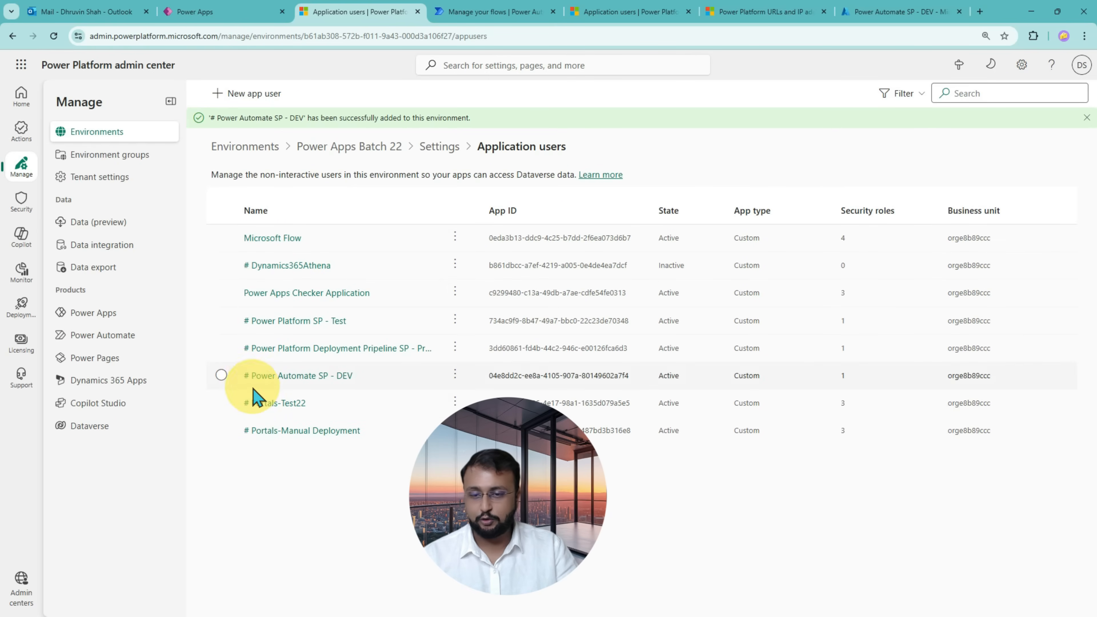
{"action": "mouse_move", "coordinate": [210, 359]}
{"action": "left_mouse_down"}
{"action": "mouse_move", "coordinate": [587, 395]}
{"action": "mouse_move", "coordinate": [1033, 393]}
{"action": "left_mouse_up"}
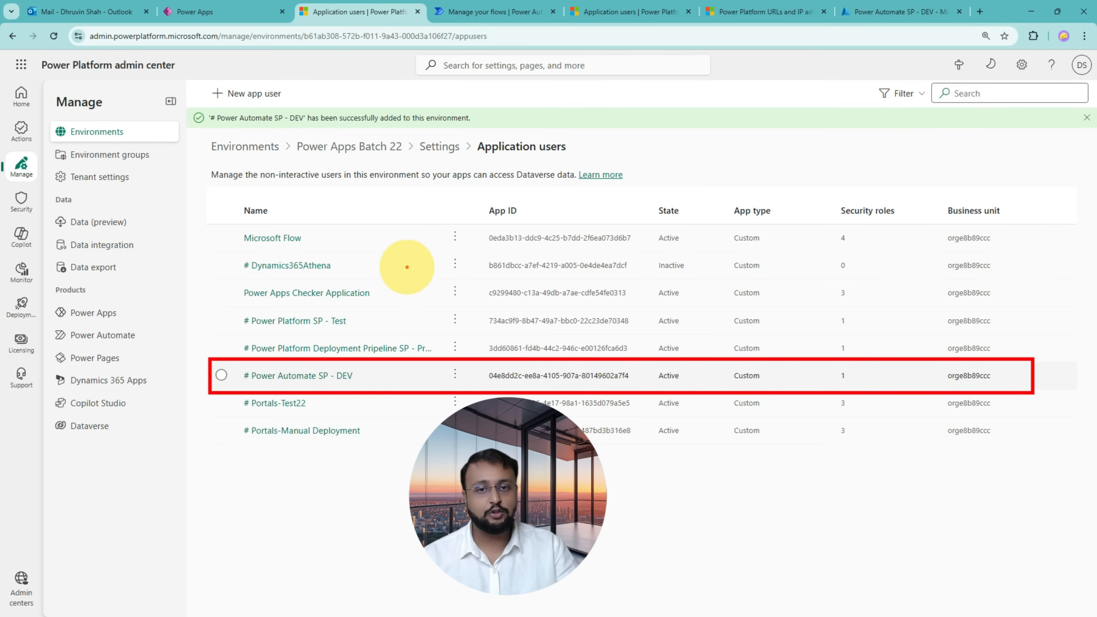
{"action": "mouse_move", "coordinate": [385, 264]}
{"action": "left_mouse_down"}
{"action": "mouse_move", "coordinate": [429, 343]}
{"action": "mouse_move", "coordinate": [445, 342]}
{"action": "mouse_move", "coordinate": [431, 351]}
{"action": "left_mouse_up"}
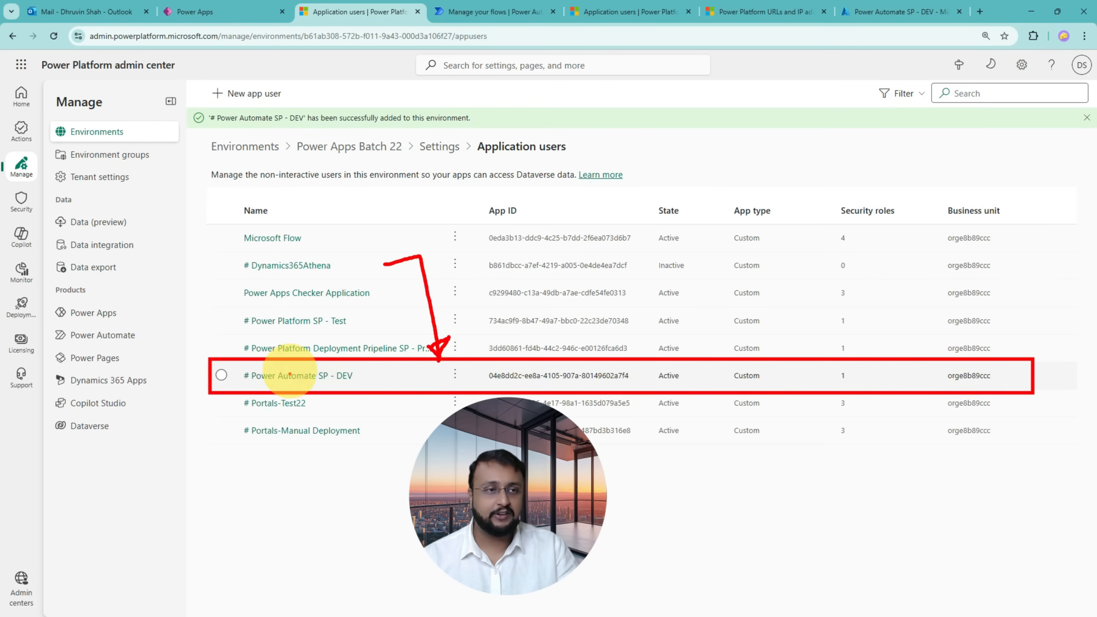
{"action": "left_click_drag", "start_coordinate": [256, 385], "coordinate": [325, 384]}
{"action": "mouse_move", "coordinate": [206, 474]}
{"action": "left_mouse_down"}
{"action": "mouse_move", "coordinate": [233, 392]}
{"action": "mouse_move", "coordinate": [244, 402]}
{"action": "mouse_move", "coordinate": [236, 374]}
{"action": "mouse_move", "coordinate": [248, 379]}
{"action": "left_mouse_up"}
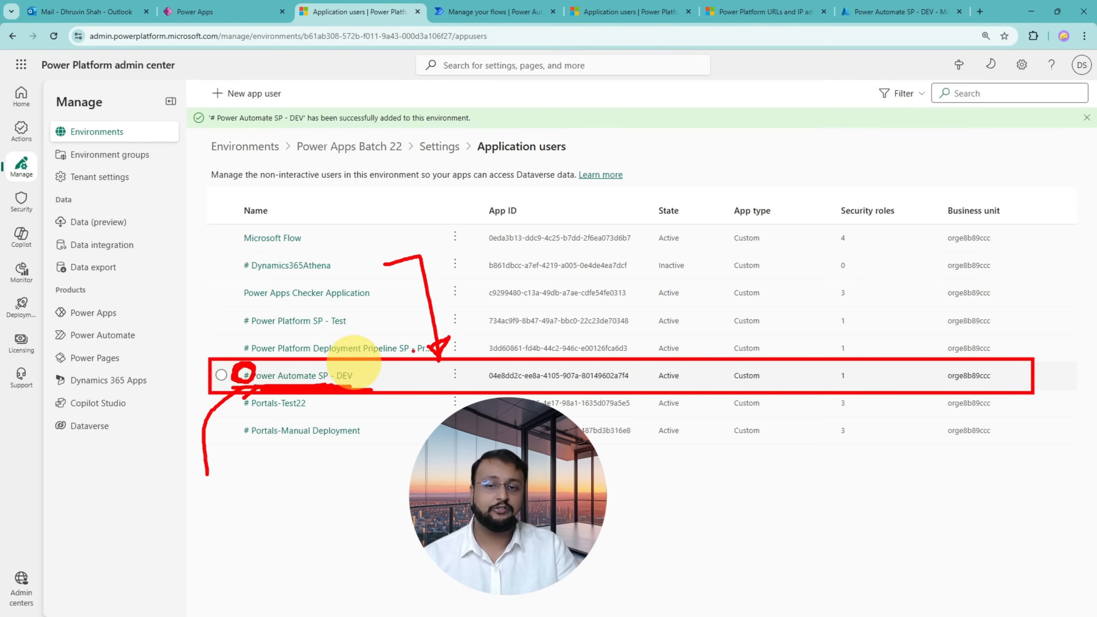
{"action": "mouse_move", "coordinate": [669, 294]}
{"action": "left_mouse_down"}
{"action": "mouse_move", "coordinate": [595, 293]}
{"action": "mouse_move", "coordinate": [658, 308]}
{"action": "left_mouse_up"}
{"action": "left_click_drag", "start_coordinate": [638, 254], "coordinate": [615, 337]}
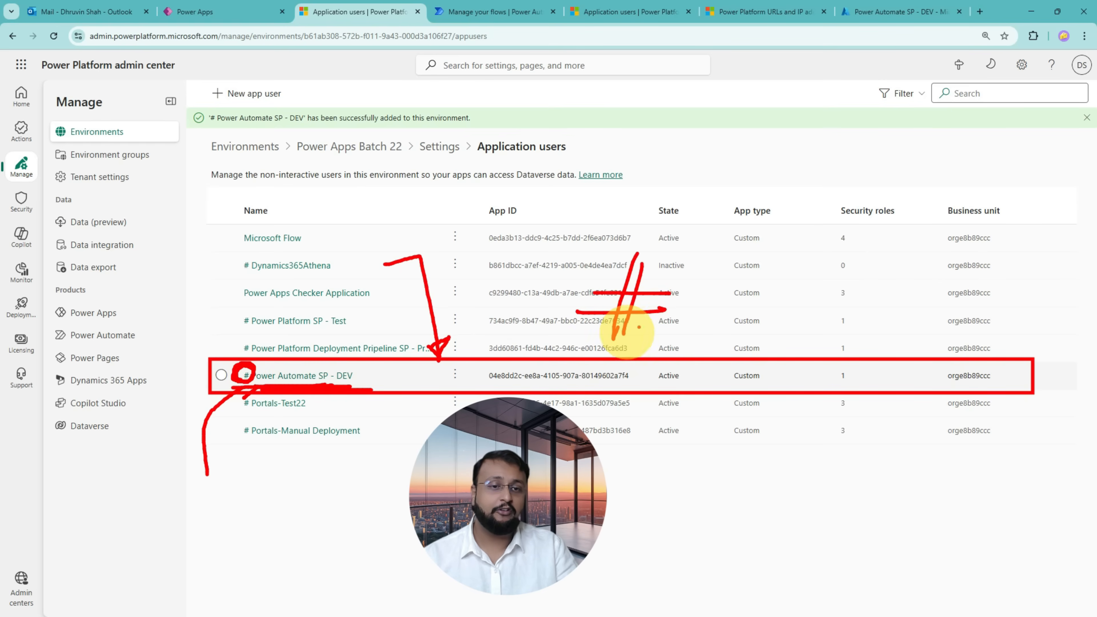
{"action": "mouse_move", "coordinate": [691, 271]}
{"action": "left_mouse_down"}
{"action": "mouse_move", "coordinate": [680, 328]}
{"action": "mouse_move", "coordinate": [819, 339]}
{"action": "mouse_move", "coordinate": [685, 325]}
{"action": "left_mouse_up"}
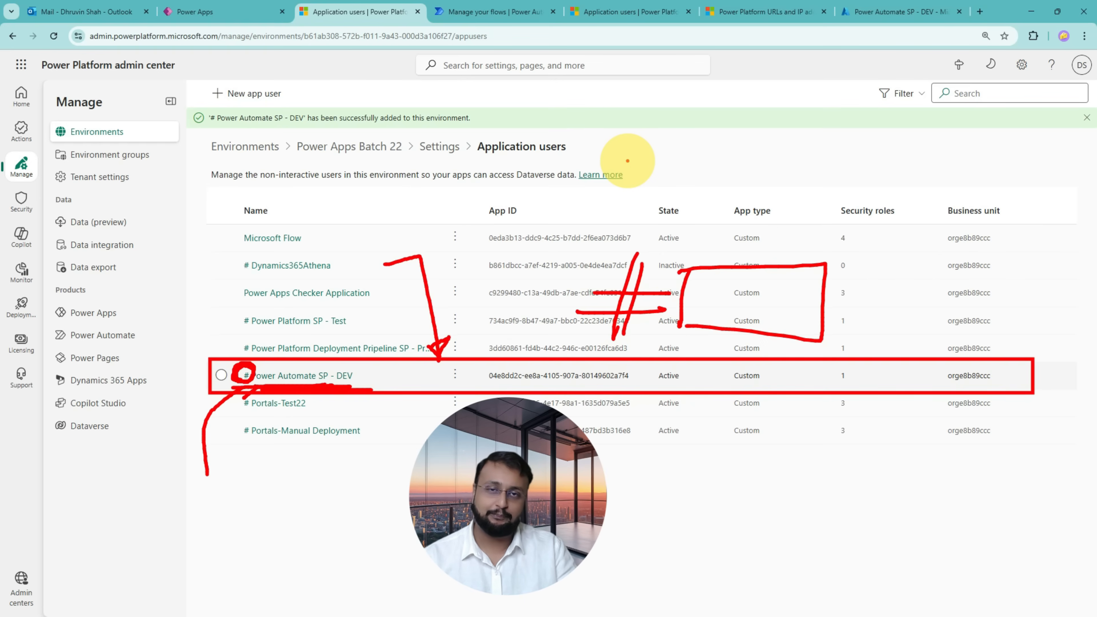
{"action": "key", "text": "Escape"}
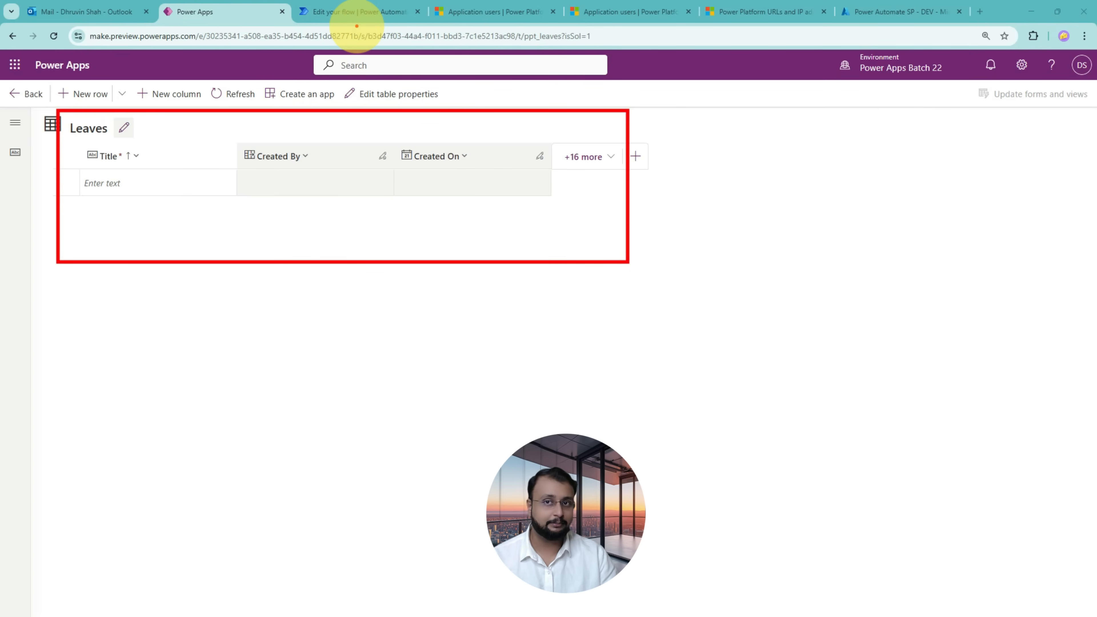
Step: In the Add Leaves flow in Power Automate, add the Microsoft Dataverse "Add a new row" action after the Compose action
{"action": "left_click", "coordinate": [357, 17]}
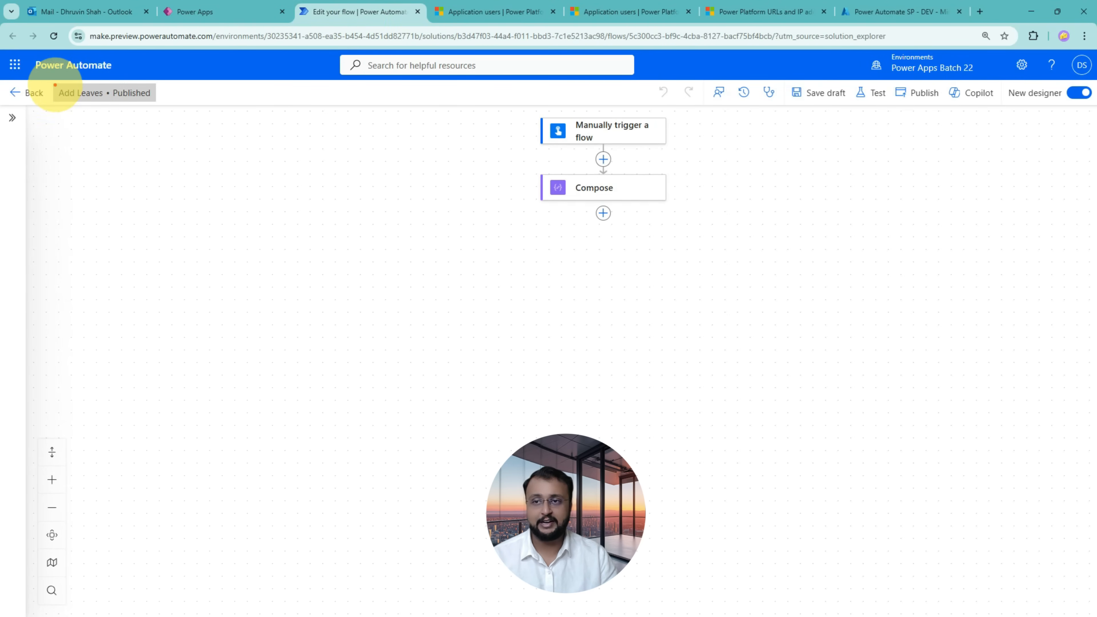
{"action": "left_click_drag", "start_coordinate": [54, 84], "coordinate": [160, 114]}
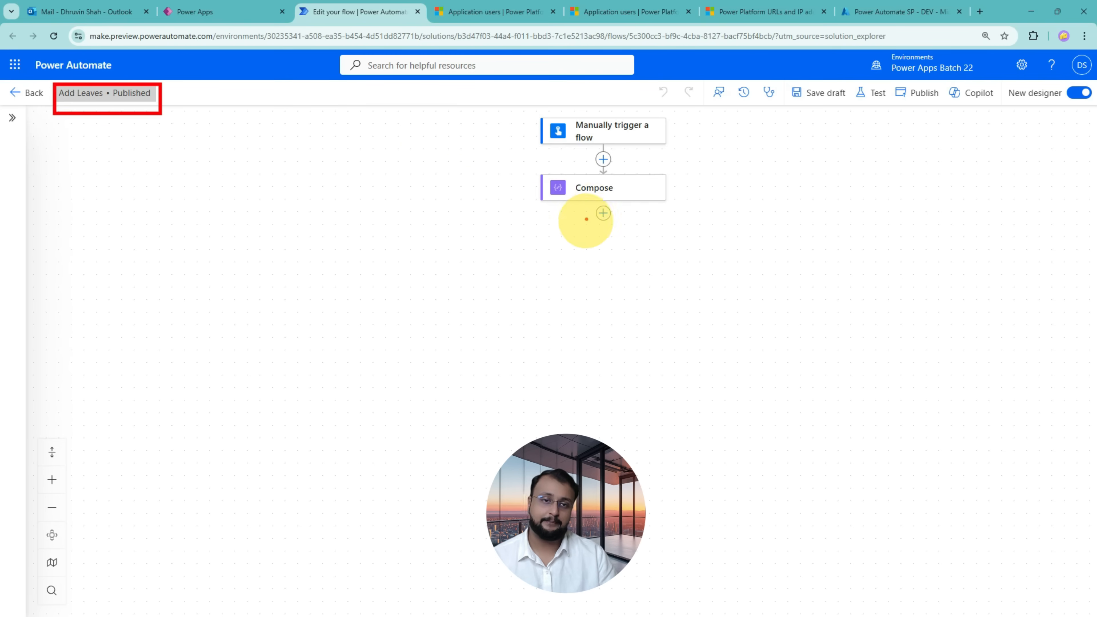
{"action": "left_click", "coordinate": [603, 214]}
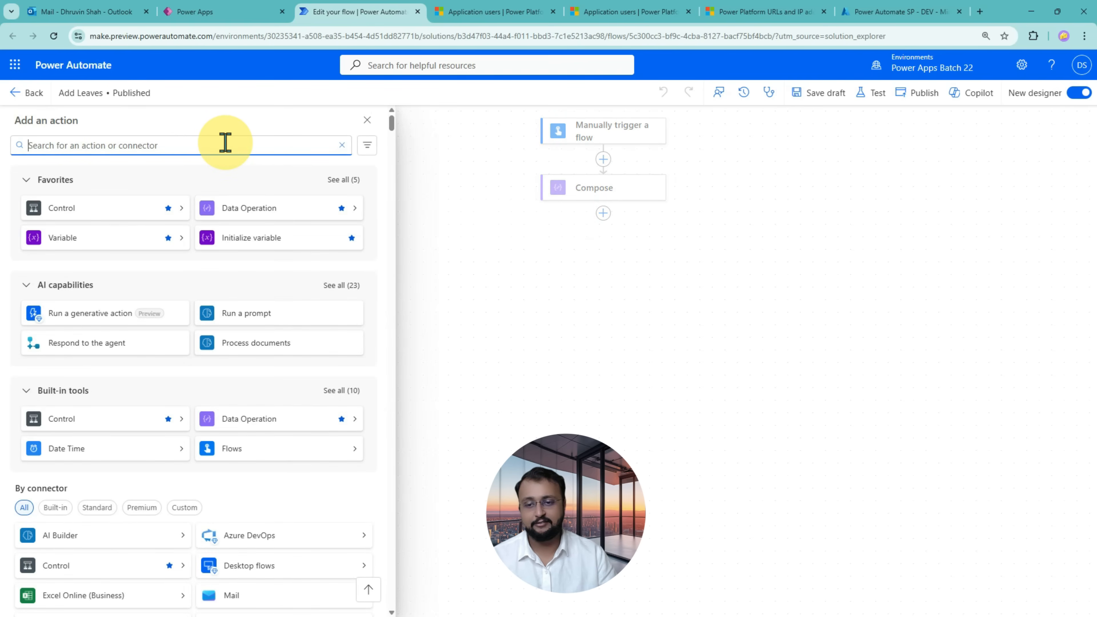
{"action": "type", "text": "datav"}
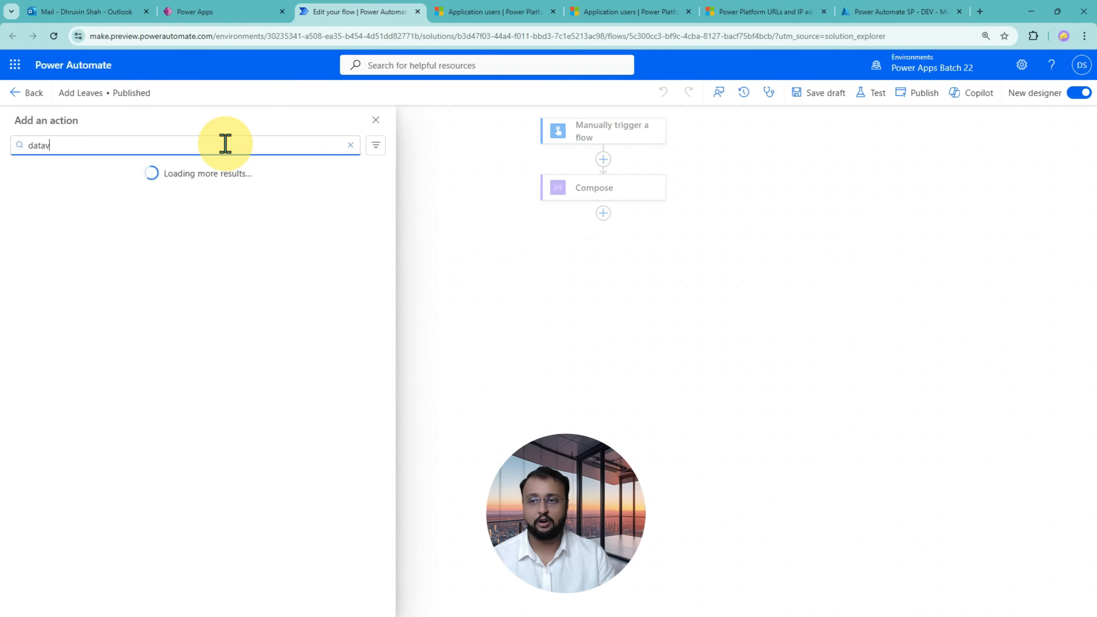
{"action": "type", "text": "er"}
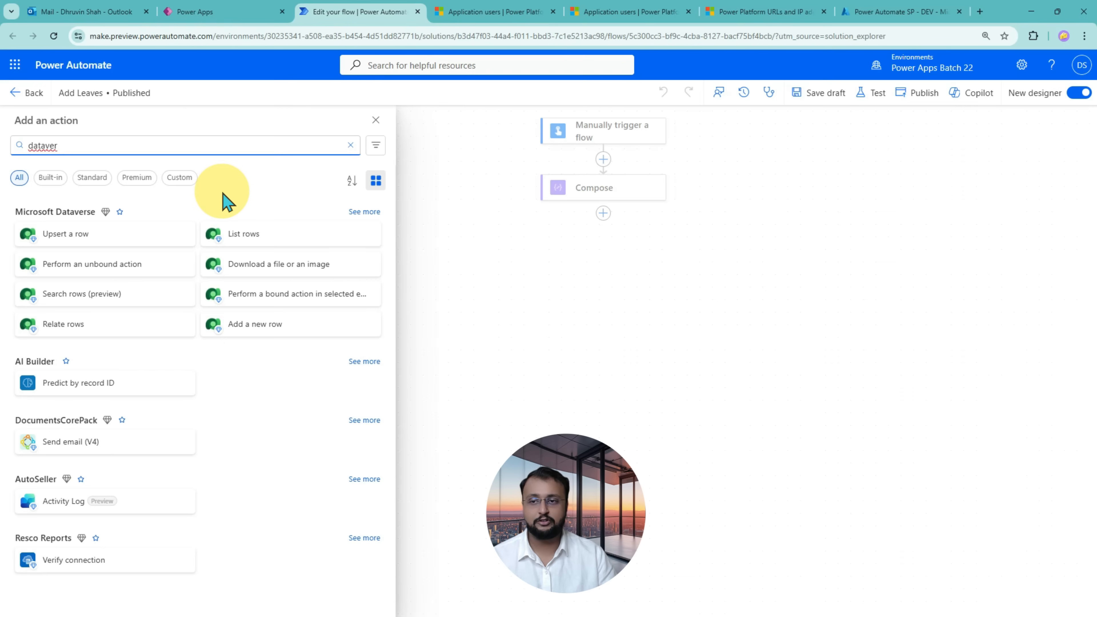
{"action": "left_click", "coordinate": [365, 212]}
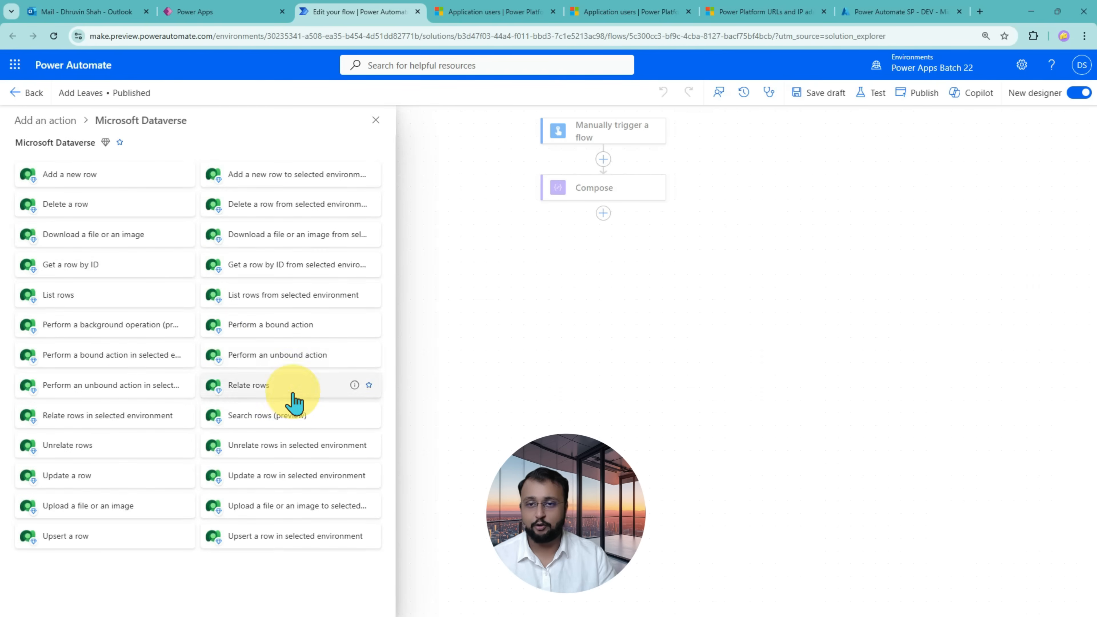
{"action": "left_click", "coordinate": [132, 190]}
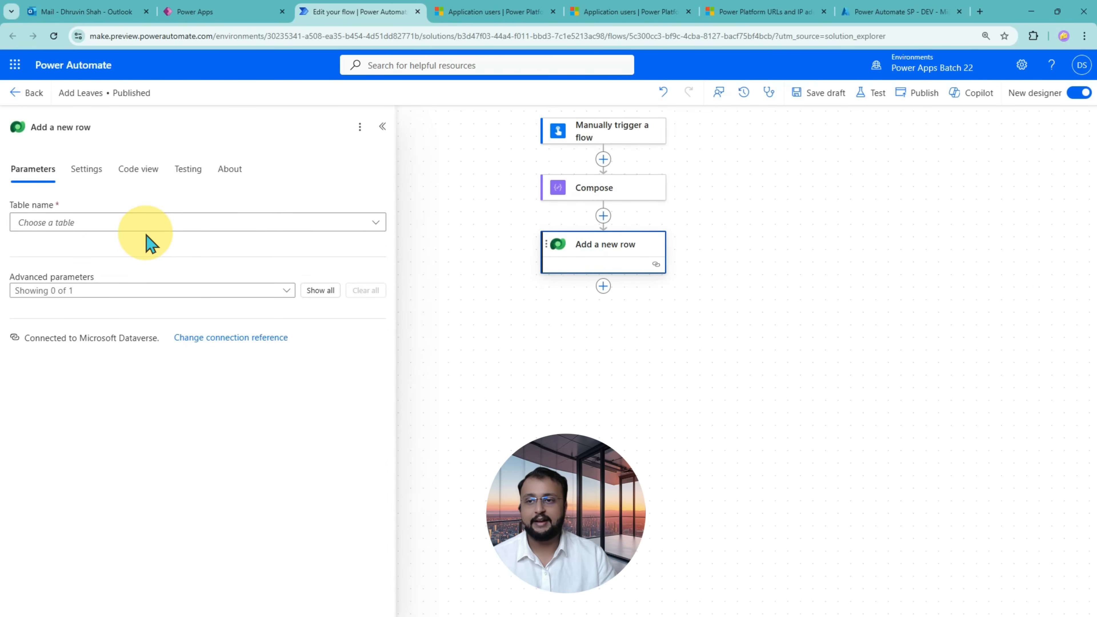
Step: Set the Add a new row action's table to Leaves and its Title to "Title 1"
{"action": "left_click", "coordinate": [147, 229]}
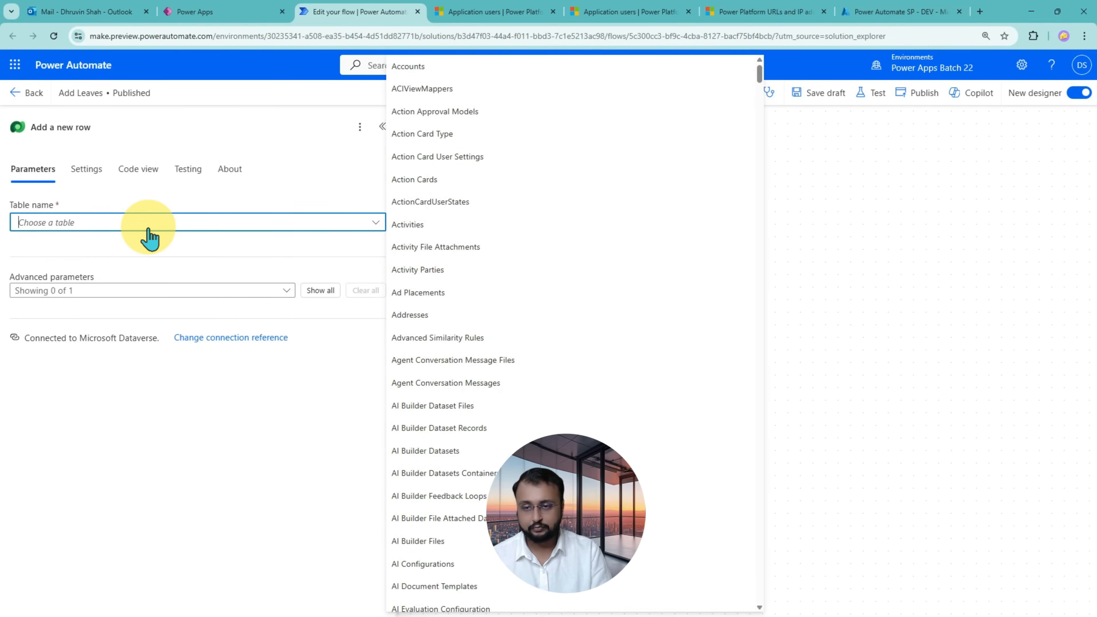
{"action": "type", "text": "leav"}
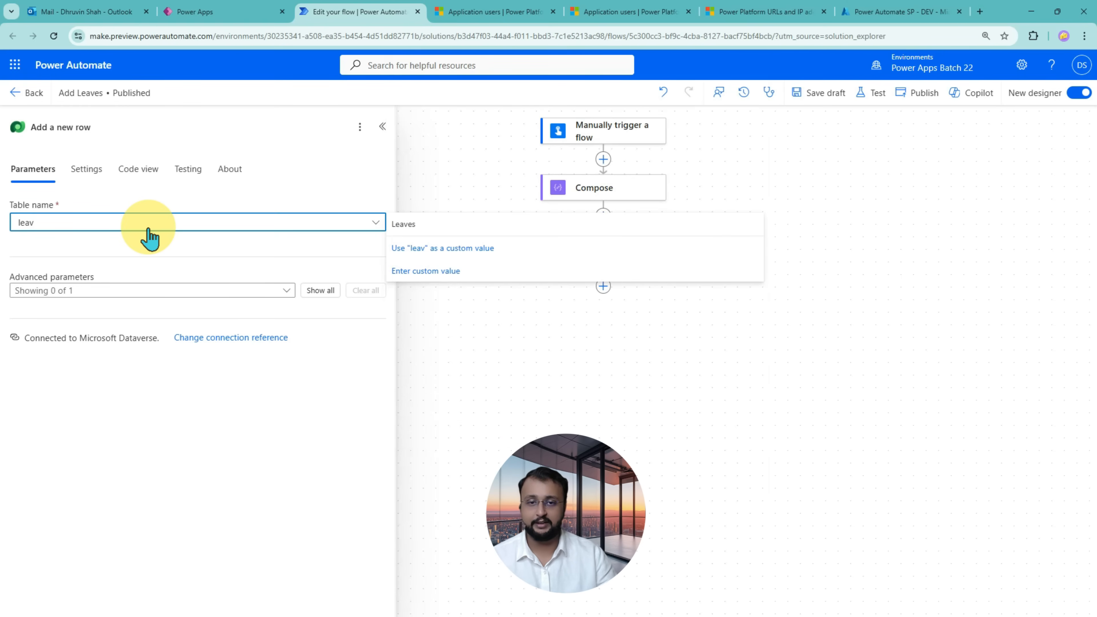
{"action": "left_click", "coordinate": [399, 223]}
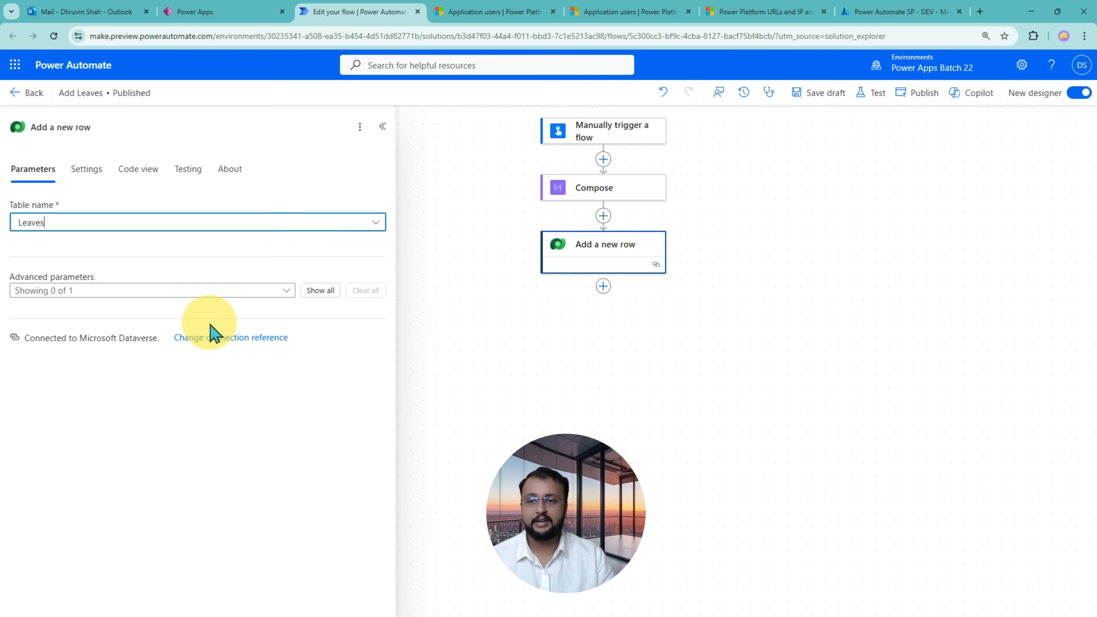
{"action": "left_click", "coordinate": [111, 263]}
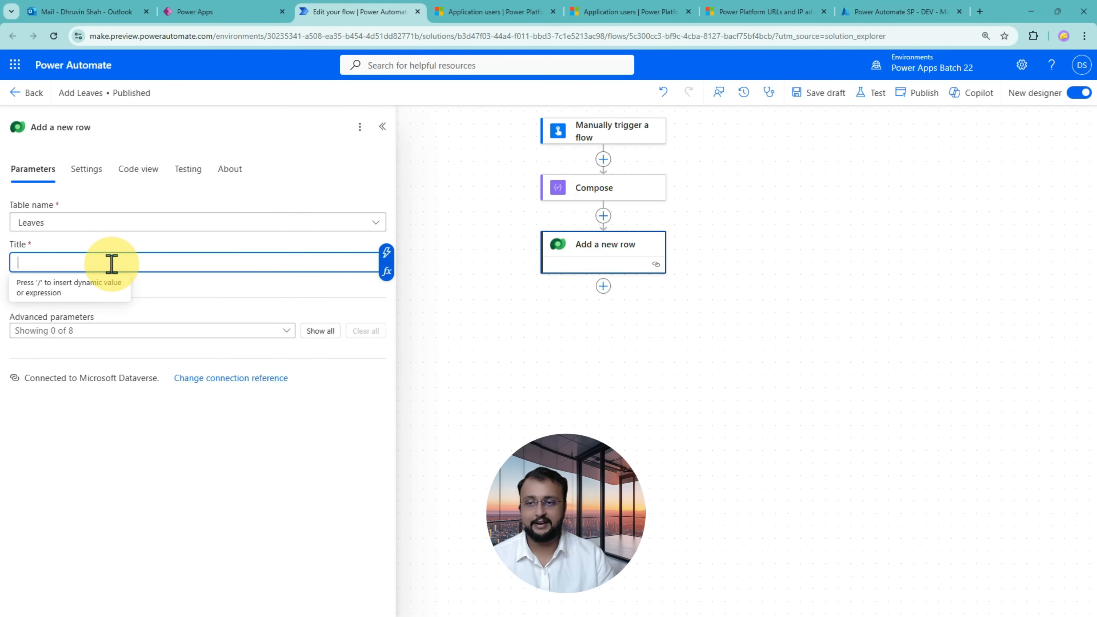
{"action": "type", "text": "Title 1"}
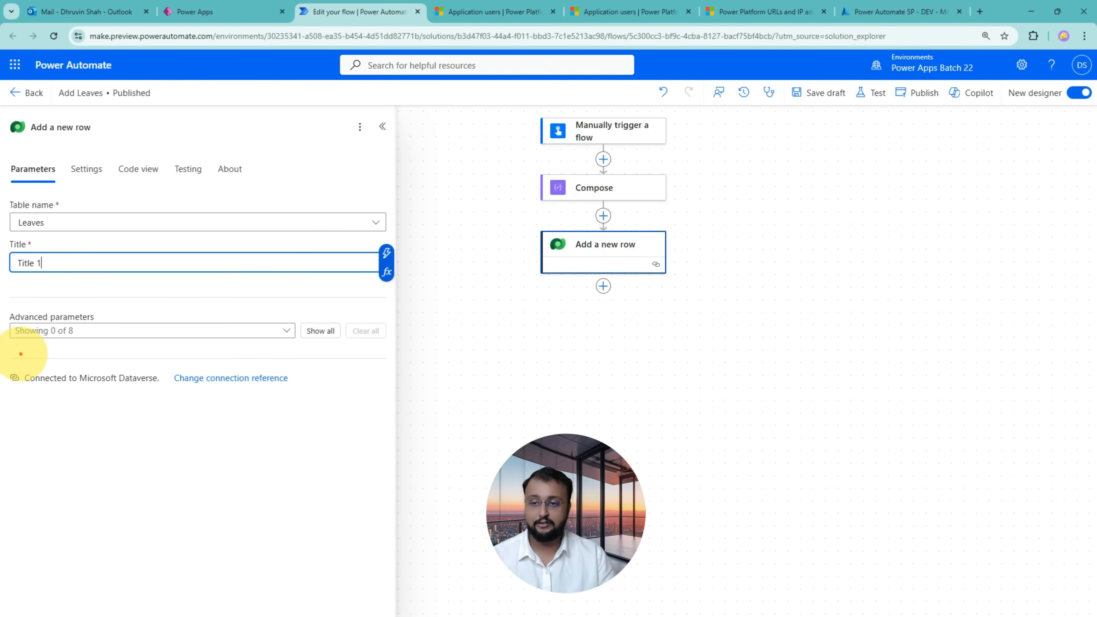
Step: Publish the Add Leaves flow and run it as a manual test
{"action": "left_click", "coordinate": [225, 380]}
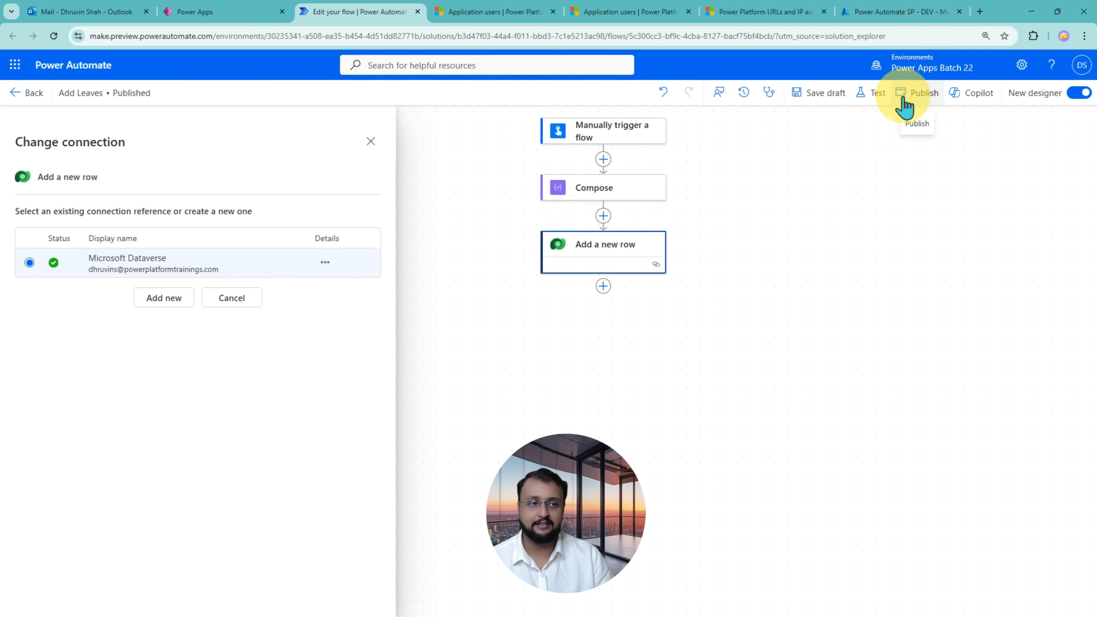
{"action": "left_click", "coordinate": [889, 102]}
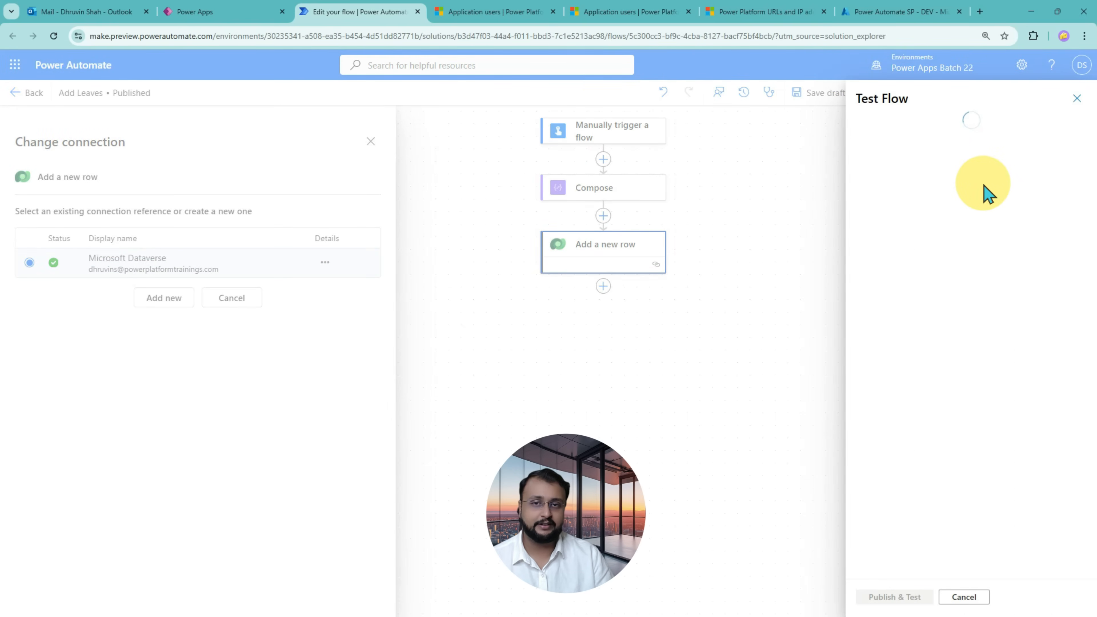
{"action": "left_click", "coordinate": [889, 129]}
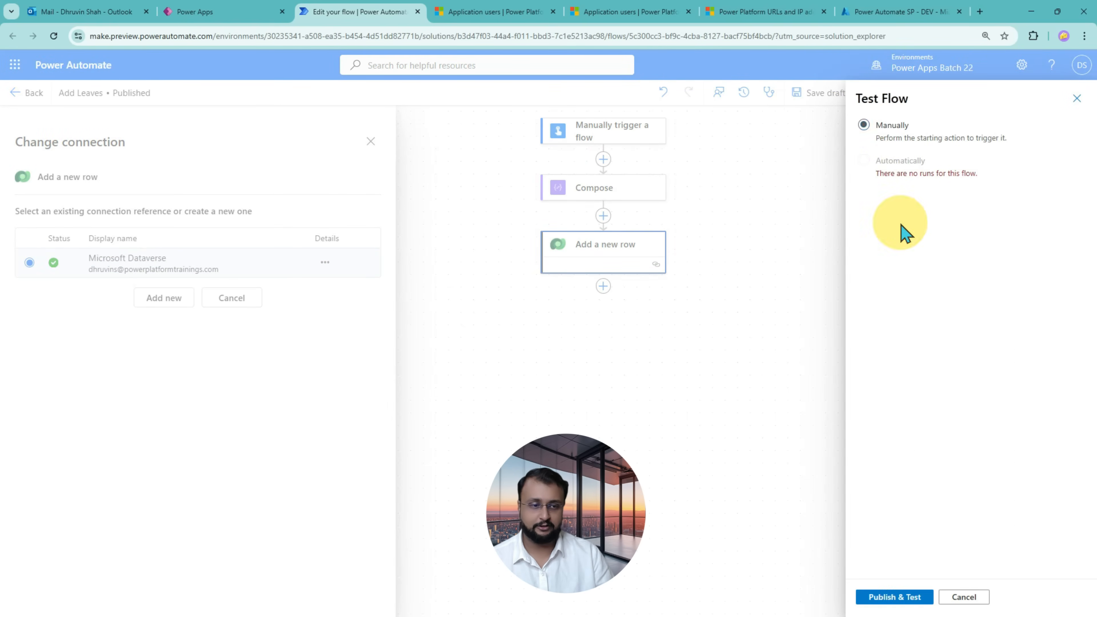
{"action": "left_click", "coordinate": [892, 599]}
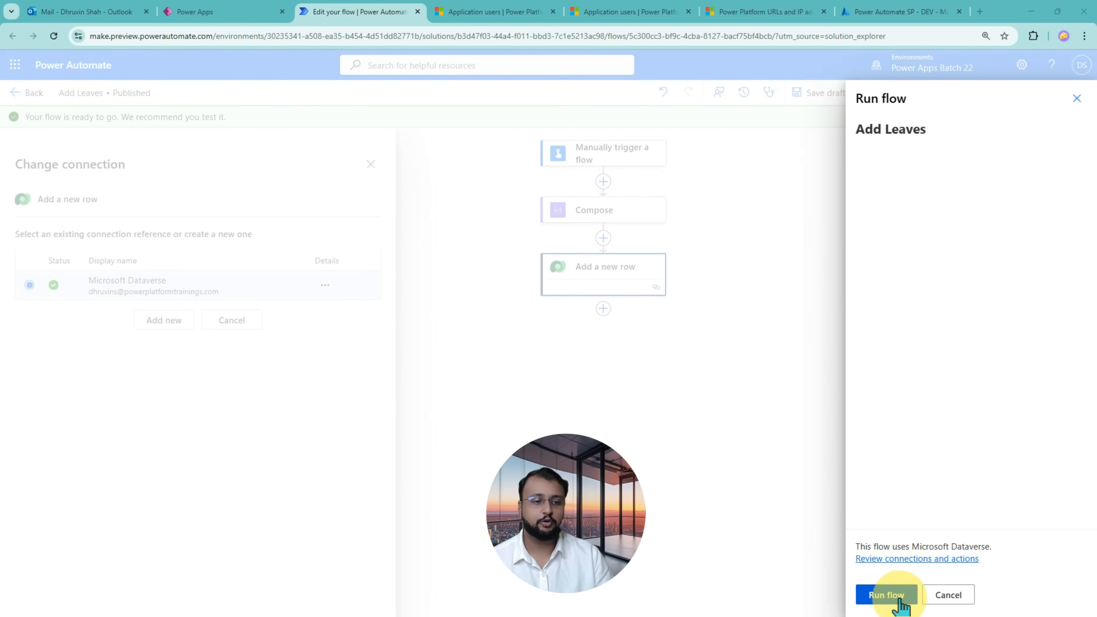
{"action": "left_click", "coordinate": [900, 602]}
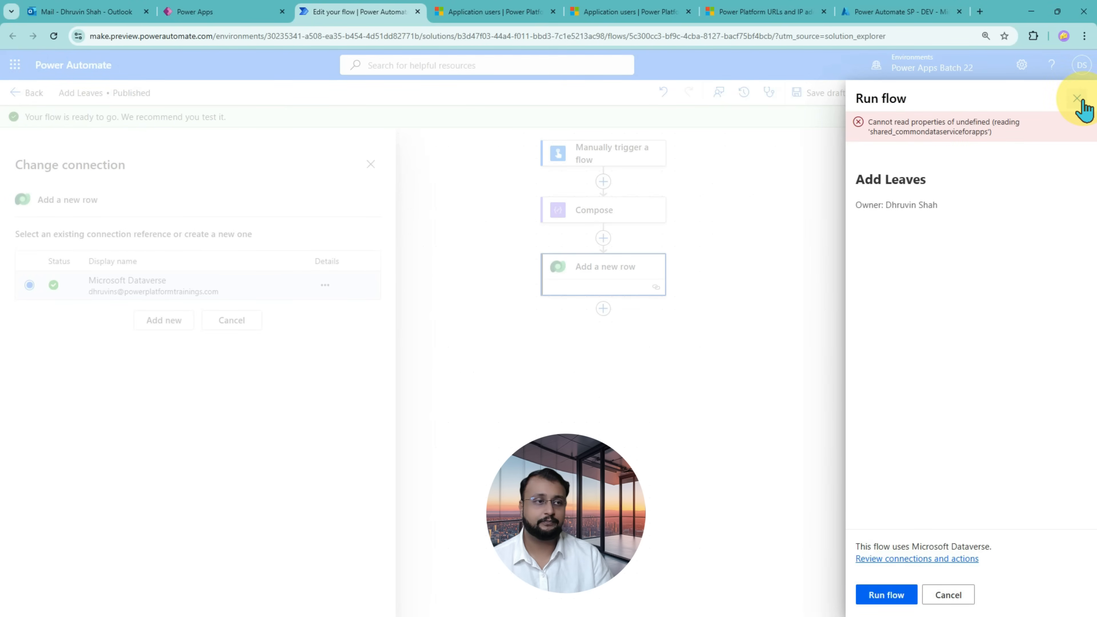
{"action": "left_click", "coordinate": [1077, 99]}
{"action": "left_click", "coordinate": [882, 598]}
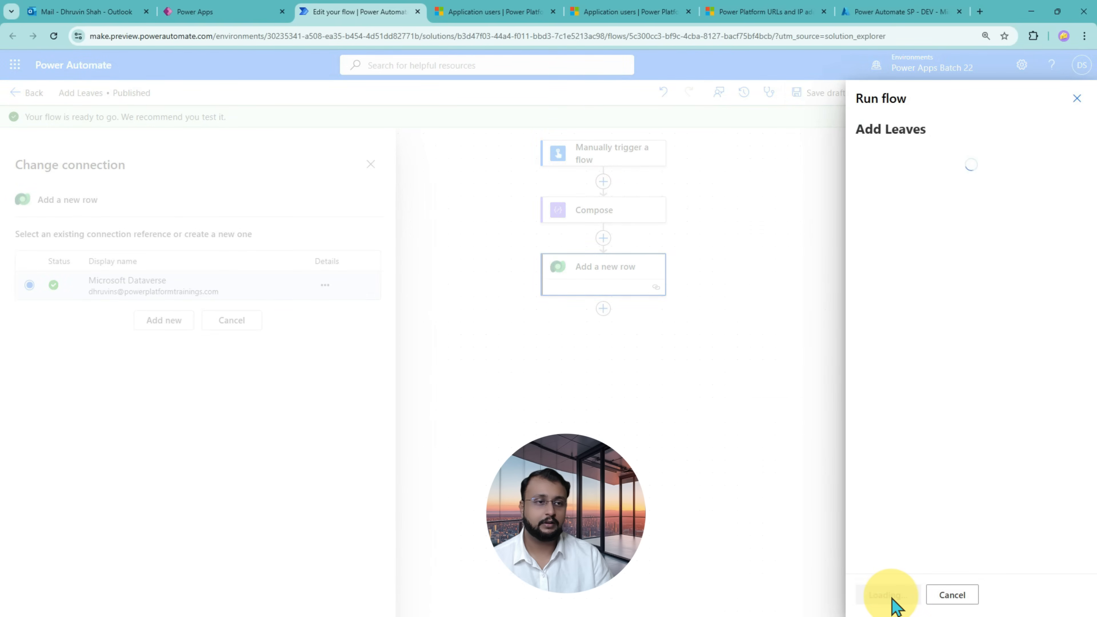
{"action": "left_click", "coordinate": [893, 599]}
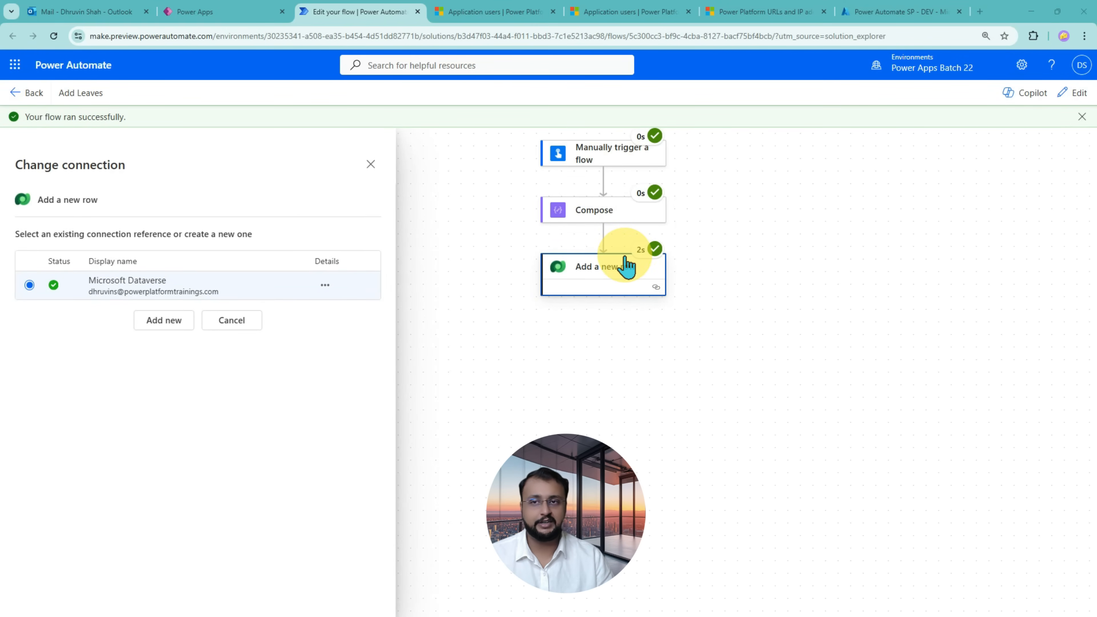
Step: Refresh the Leaves table in Power Apps and check the Created By and Created On values of the new row
{"action": "left_click", "coordinate": [200, 18]}
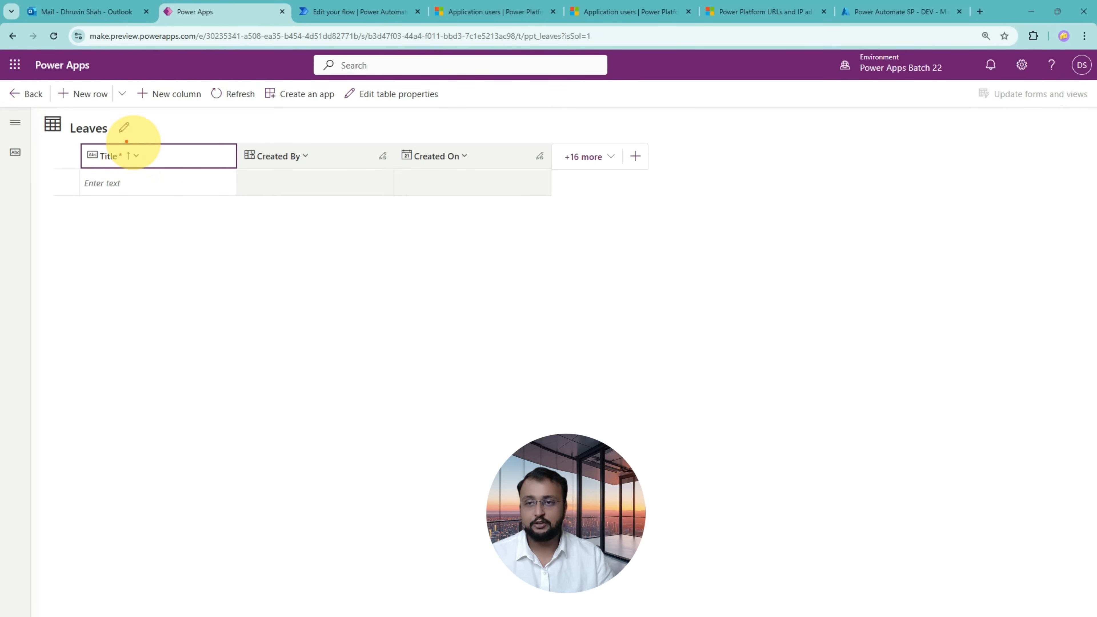
{"action": "left_click_drag", "start_coordinate": [33, 104], "coordinate": [598, 273]}
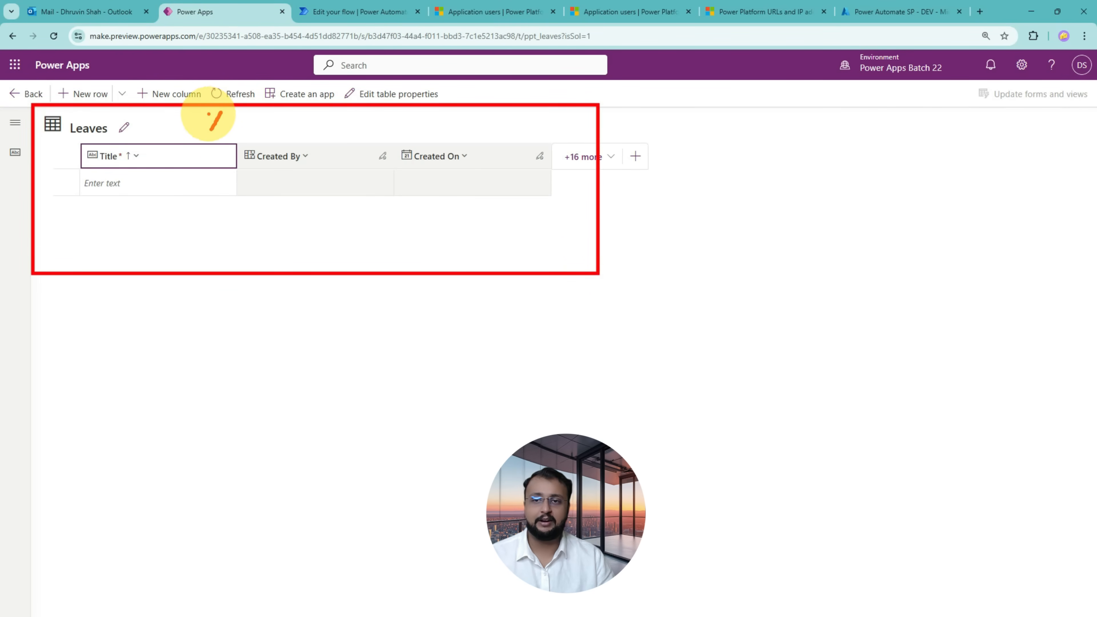
{"action": "left_click", "coordinate": [231, 96]}
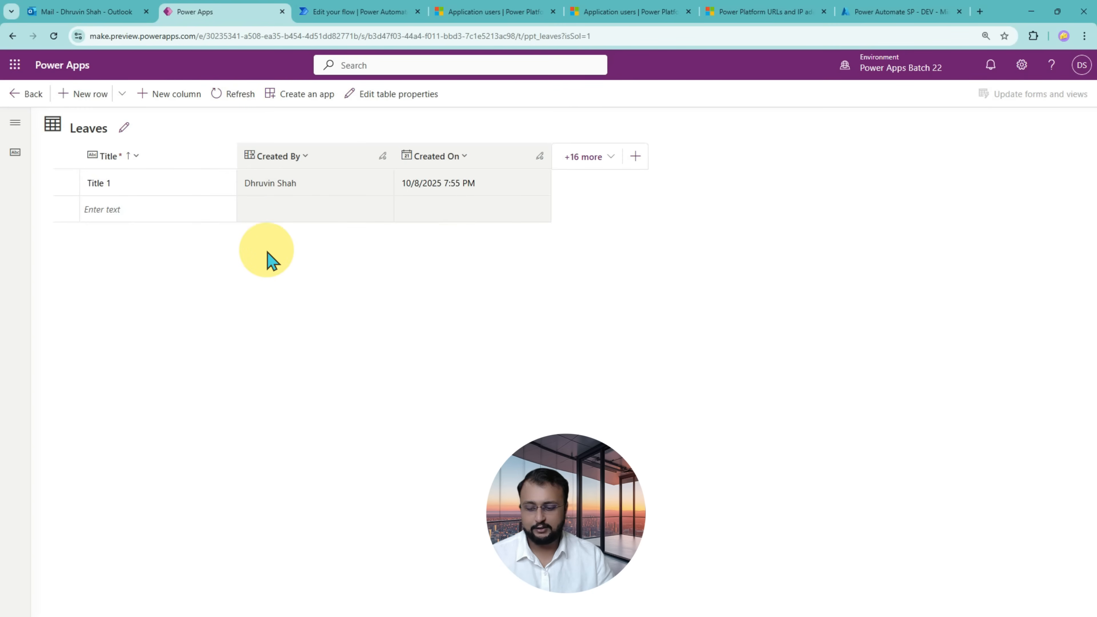
{"action": "mouse_move", "coordinate": [238, 144]}
{"action": "left_mouse_down"}
{"action": "mouse_move", "coordinate": [360, 203]}
{"action": "mouse_move", "coordinate": [486, 200]}
{"action": "left_mouse_up"}
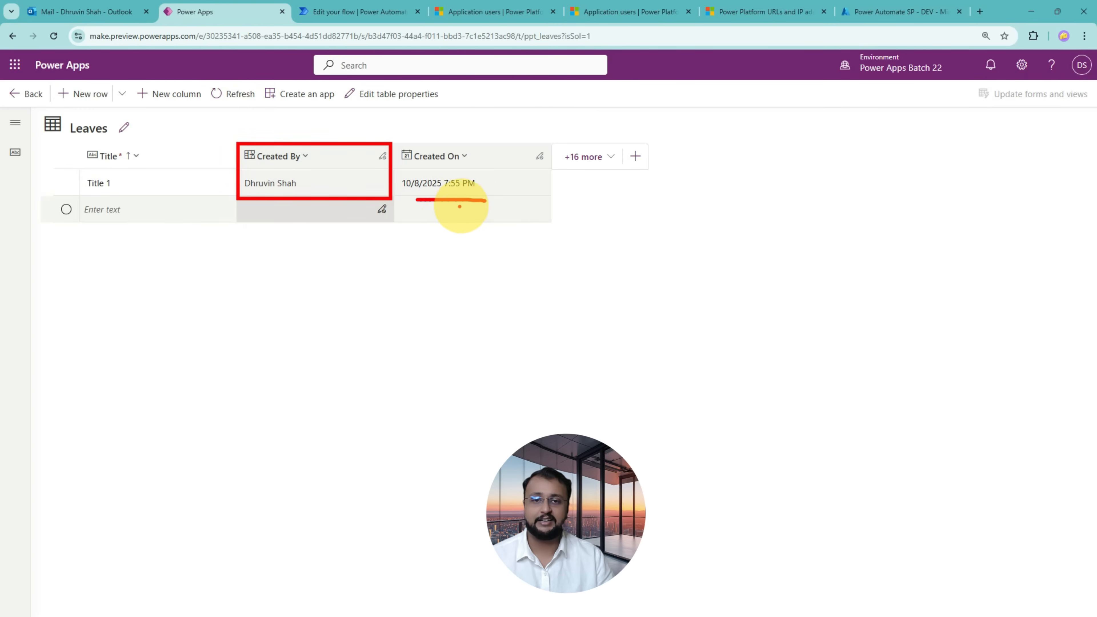
Step: Return to editing the Add Leaves flow in Power Automate and open the connection reference choices for the Add a new row action
{"action": "left_click", "coordinate": [350, 13]}
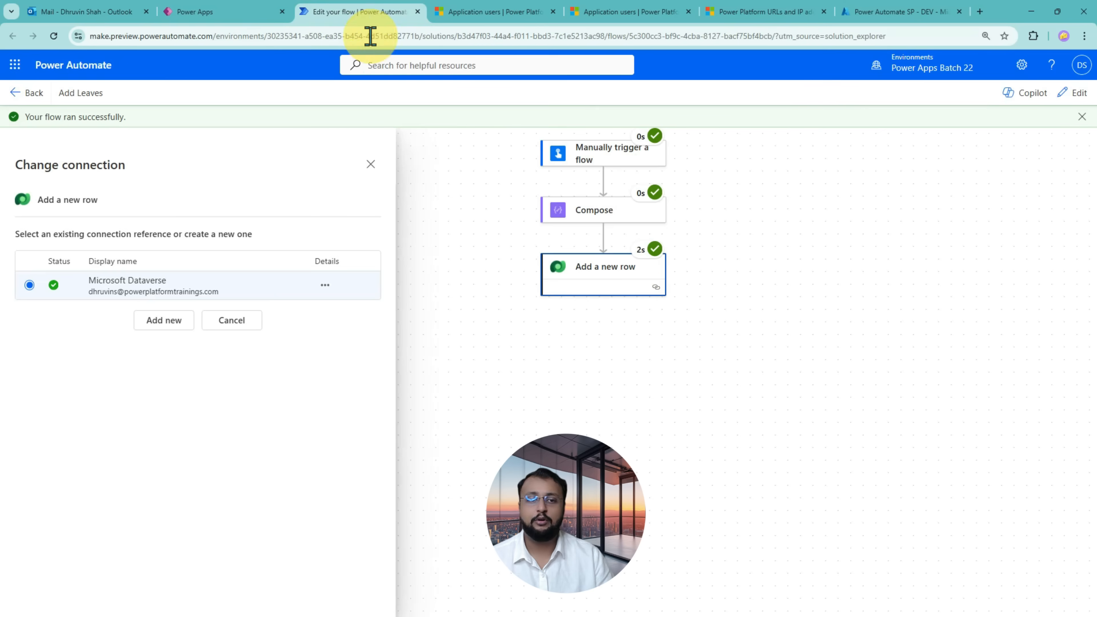
{"action": "left_click", "coordinate": [1070, 99]}
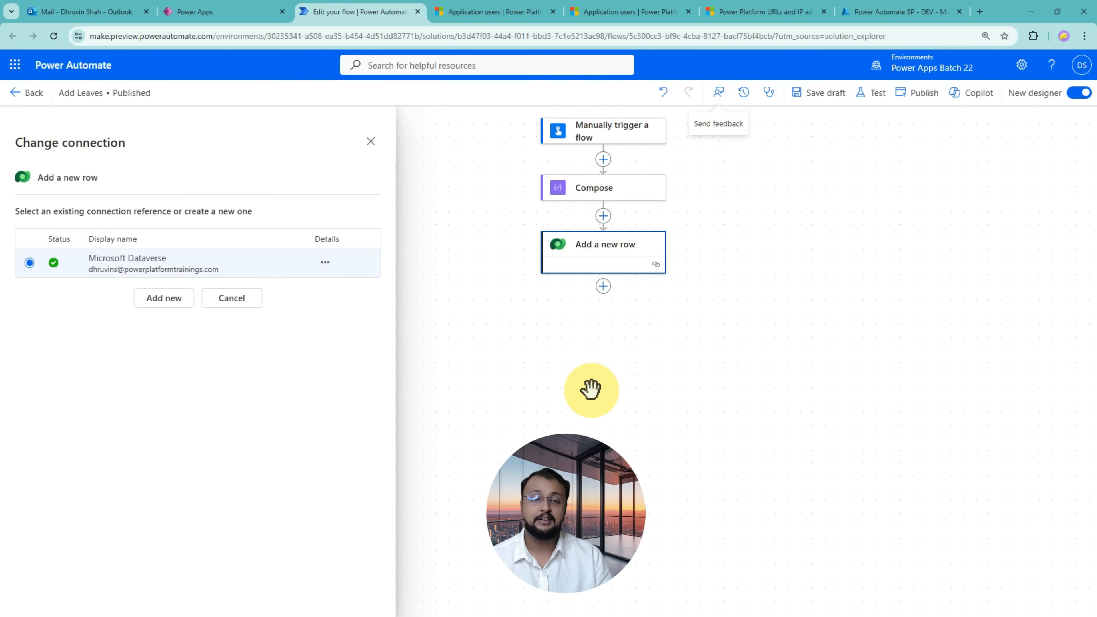
{"action": "left_click", "coordinate": [370, 142]}
{"action": "left_click", "coordinate": [613, 257]}
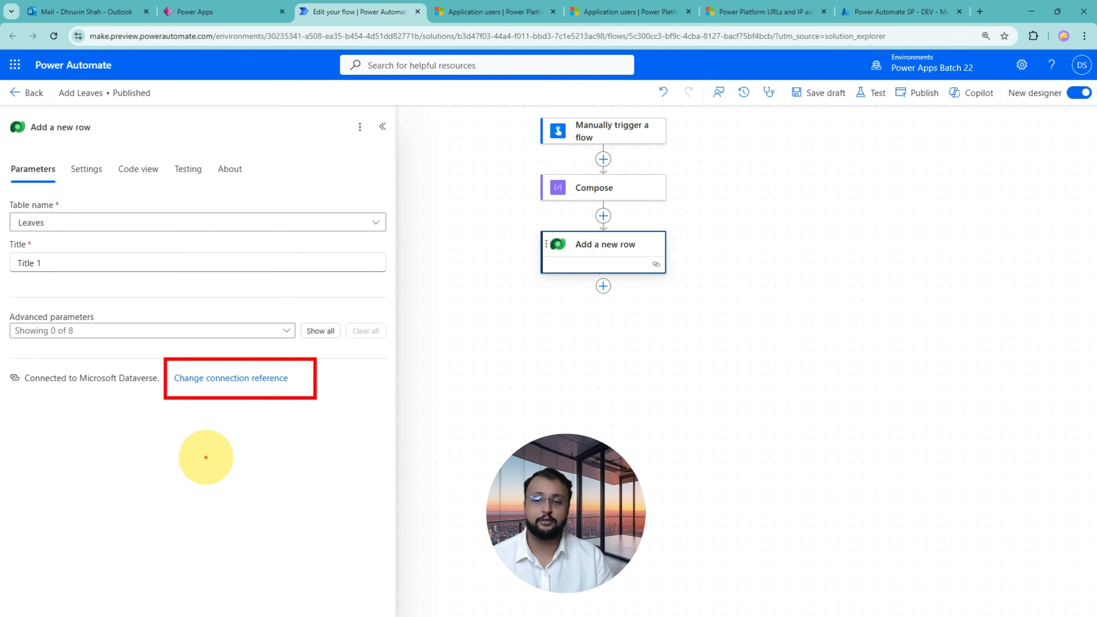
{"action": "mouse_move", "coordinate": [205, 458]}
{"action": "left_mouse_down"}
{"action": "mouse_move", "coordinate": [235, 414]}
{"action": "mouse_move", "coordinate": [236, 432]}
{"action": "left_mouse_up"}
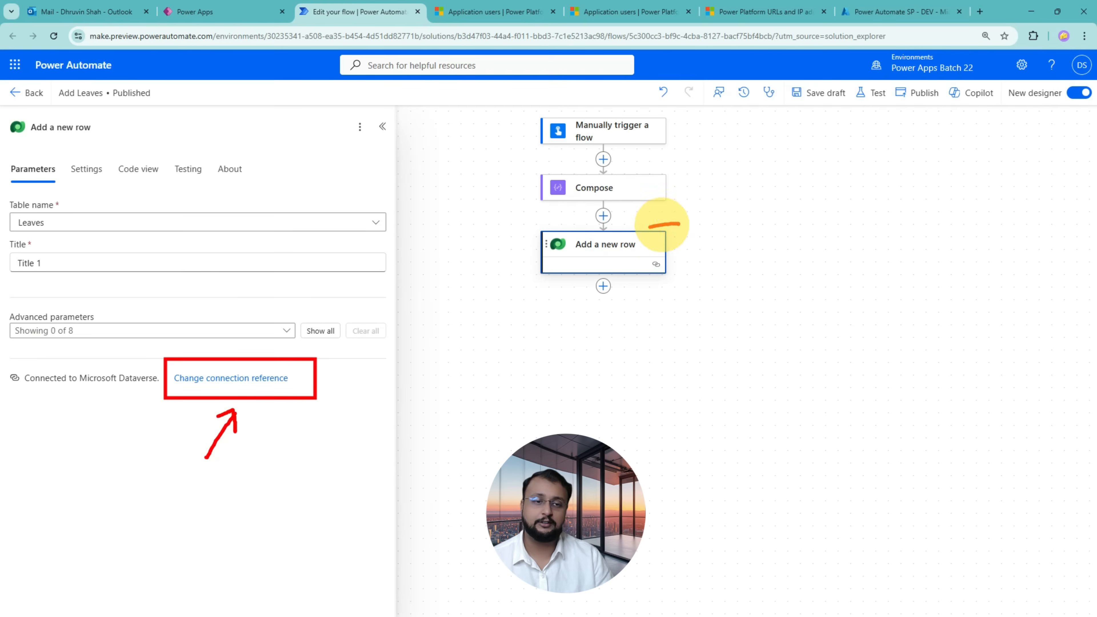
{"action": "mouse_move", "coordinate": [661, 225]}
{"action": "left_mouse_down"}
{"action": "mouse_move", "coordinate": [701, 228]}
{"action": "mouse_move", "coordinate": [667, 221]}
{"action": "left_mouse_up"}
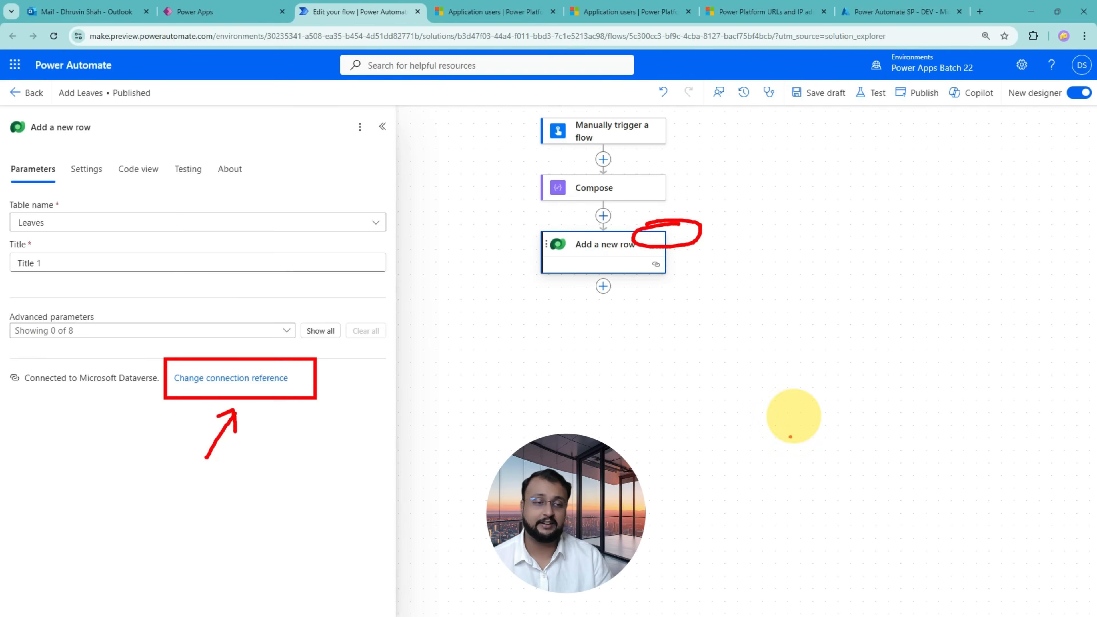
{"action": "key", "text": "Escape"}
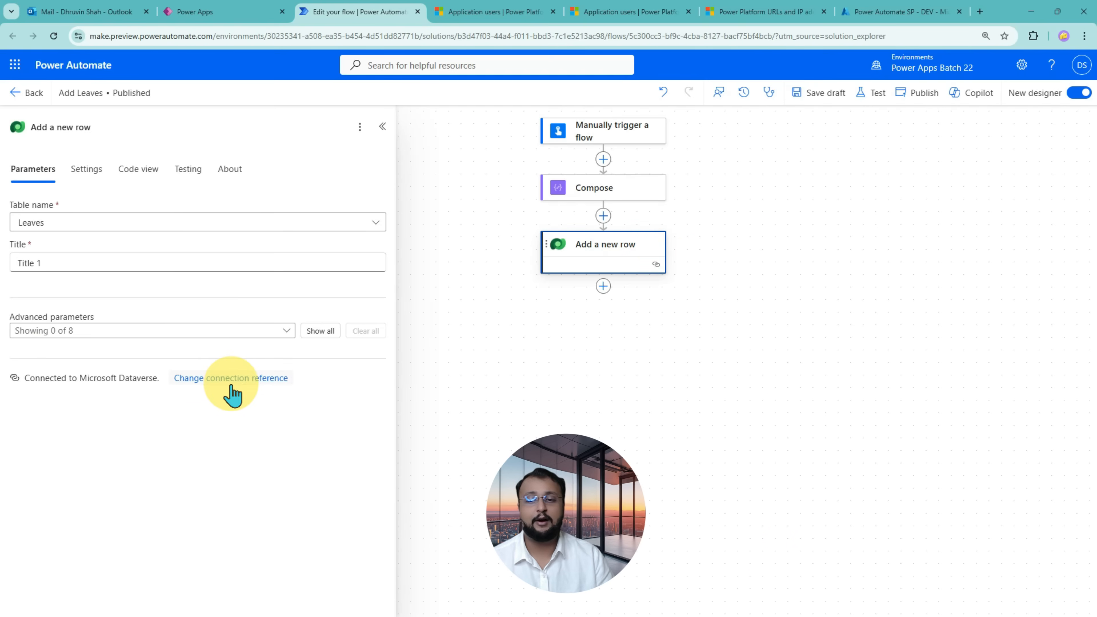
{"action": "left_click", "coordinate": [232, 379]}
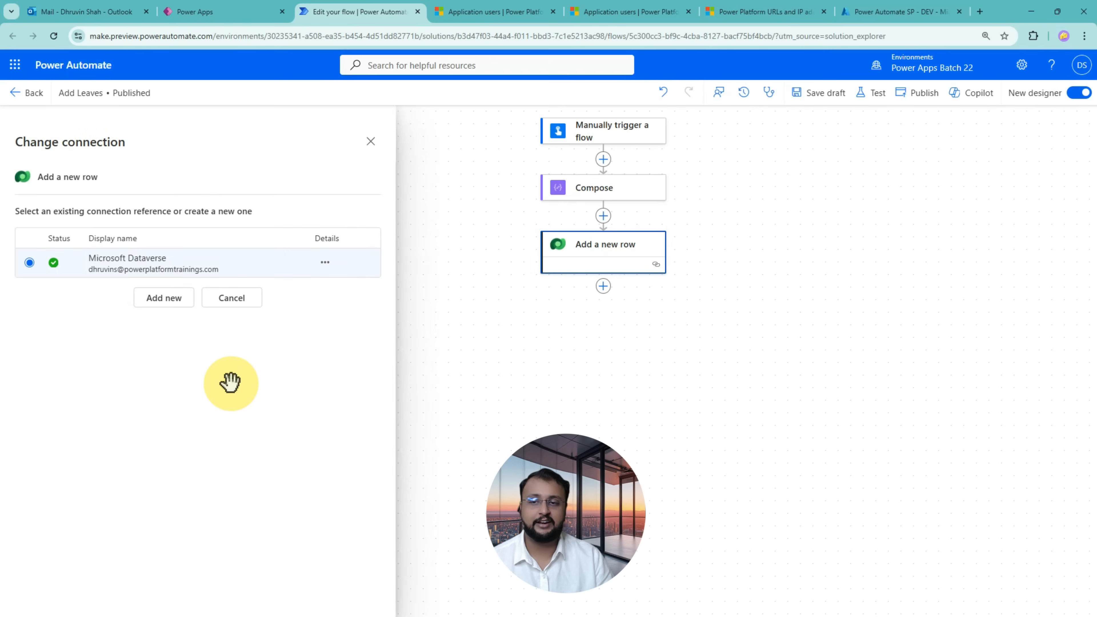
Step: Add a new Dataverse connection named "DV SP" for the Add a new row action, using Service Principal authentication
{"action": "left_click", "coordinate": [160, 304]}
{"action": "left_click", "coordinate": [216, 245]}
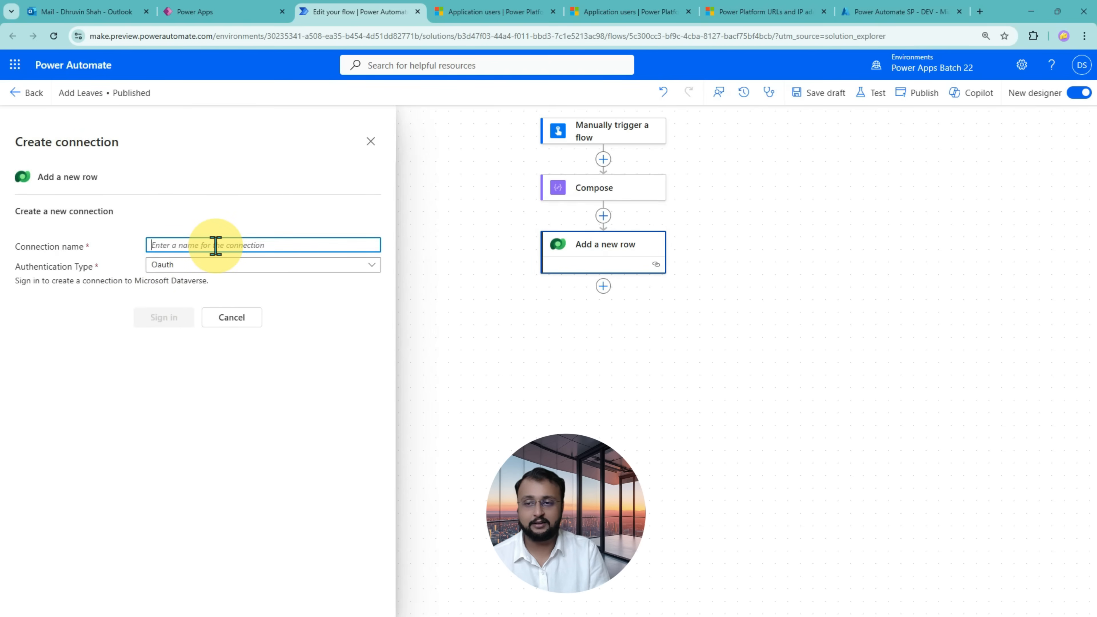
{"action": "type", "text": "DV SP"}
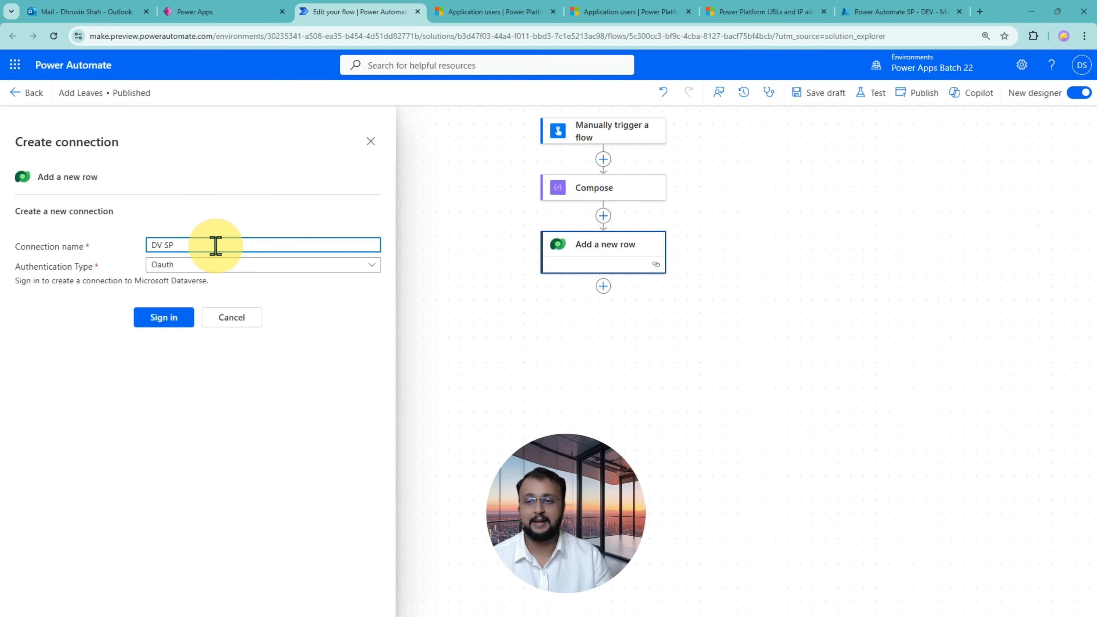
{"action": "left_click", "coordinate": [222, 266]}
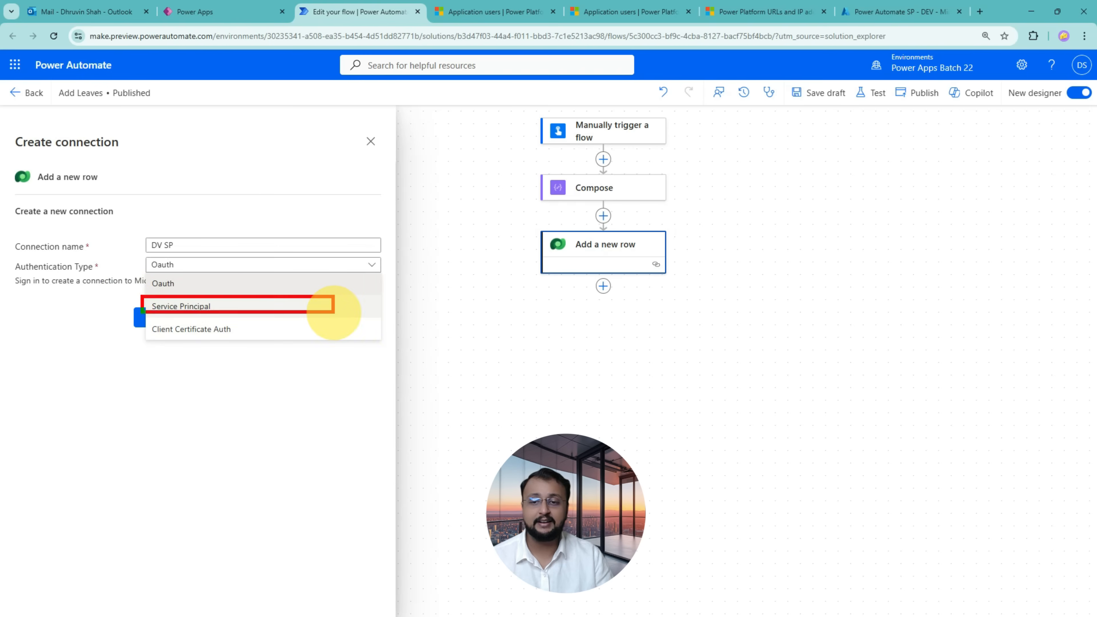
{"action": "left_click", "coordinate": [283, 308]}
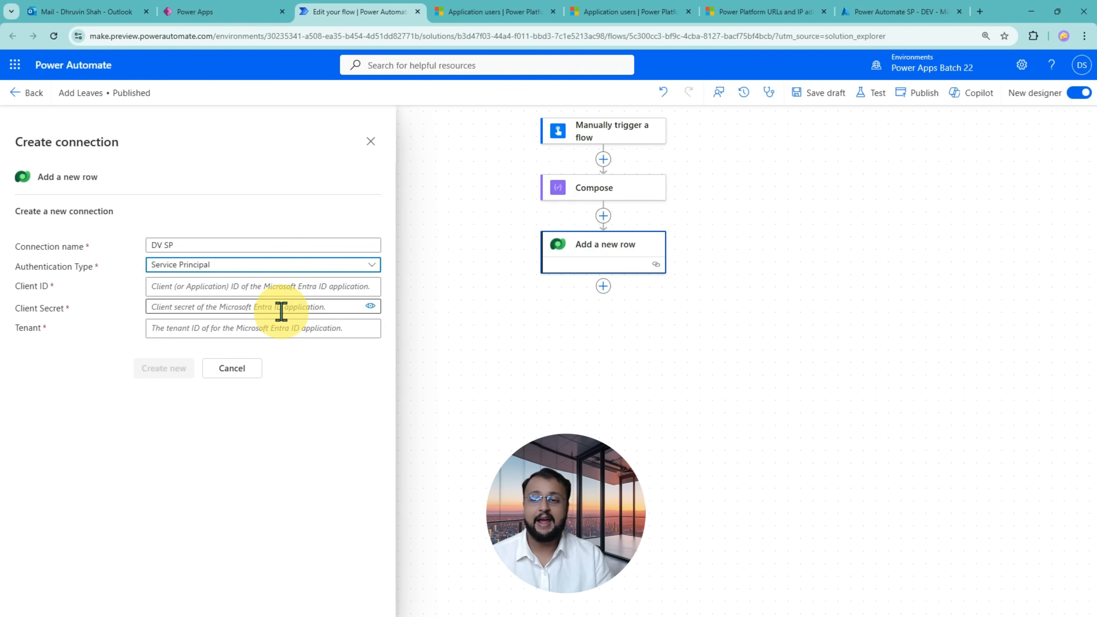
Step: Copy the client ID from the Notepad notes into the new connection's Client ID field
{"action": "left_click", "coordinate": [205, 288]}
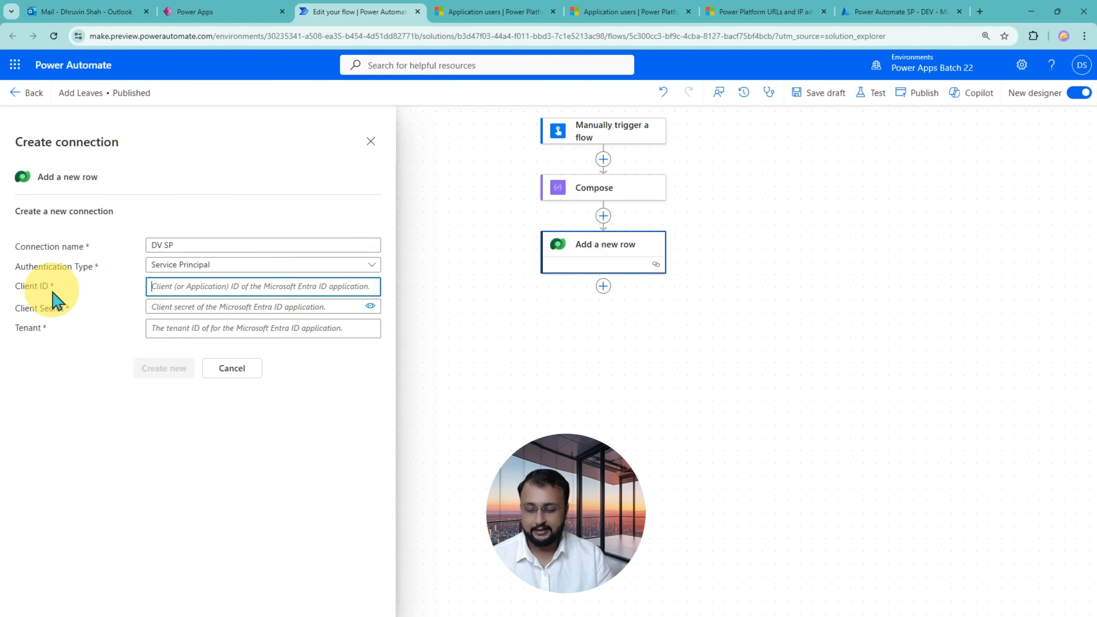
{"action": "left_click_drag", "start_coordinate": [11, 278], "coordinate": [404, 342]}
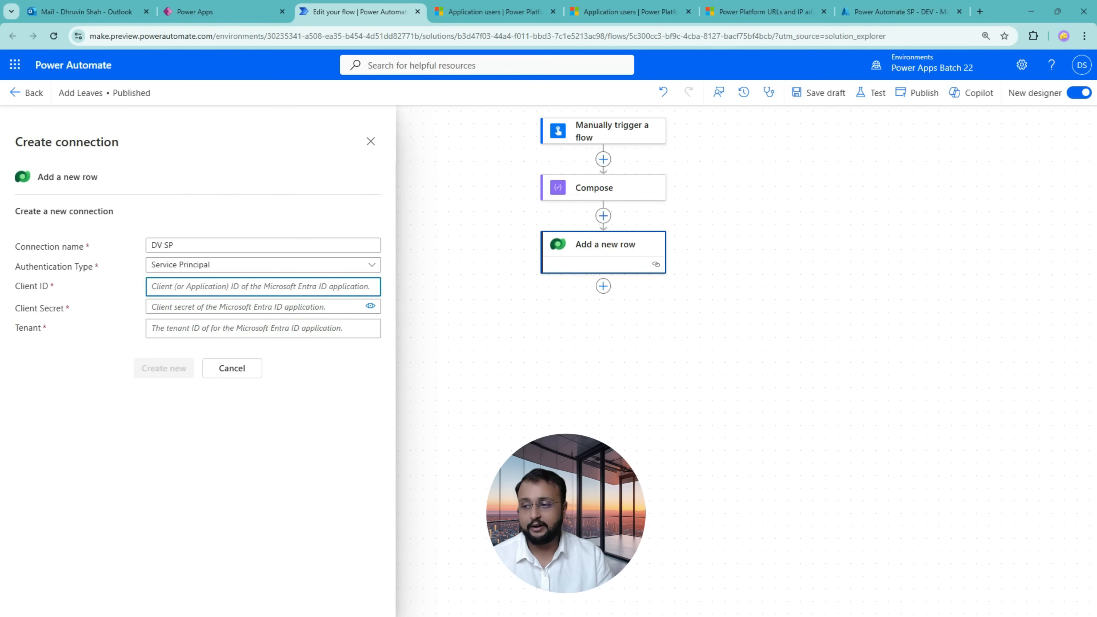
{"action": "key", "text": "alt+Tab"}
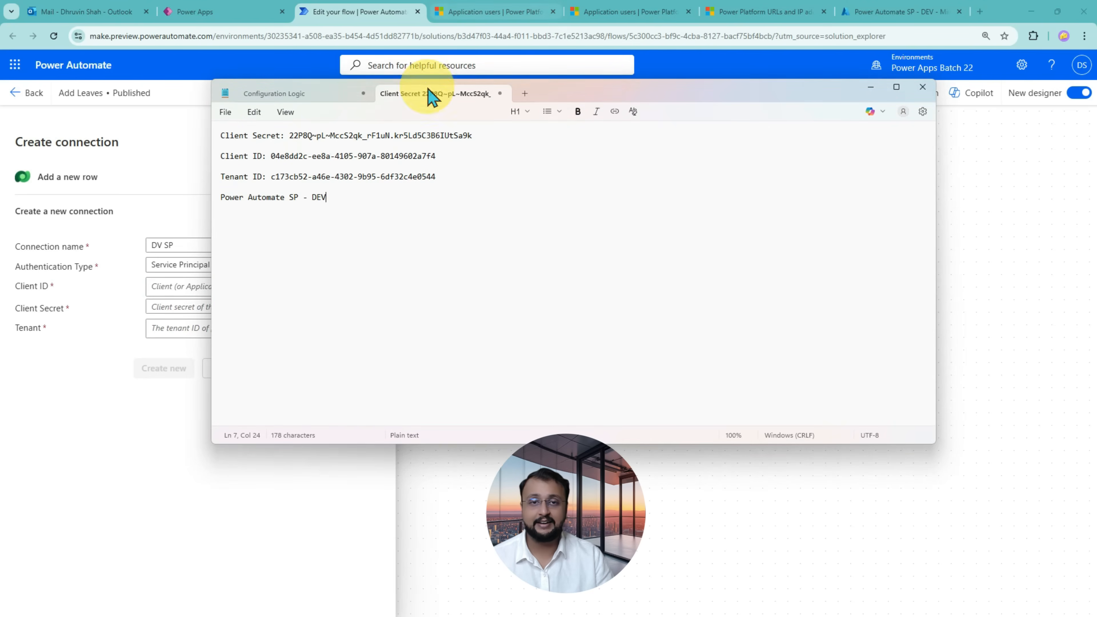
{"action": "left_click_drag", "start_coordinate": [641, 93], "coordinate": [820, 112]}
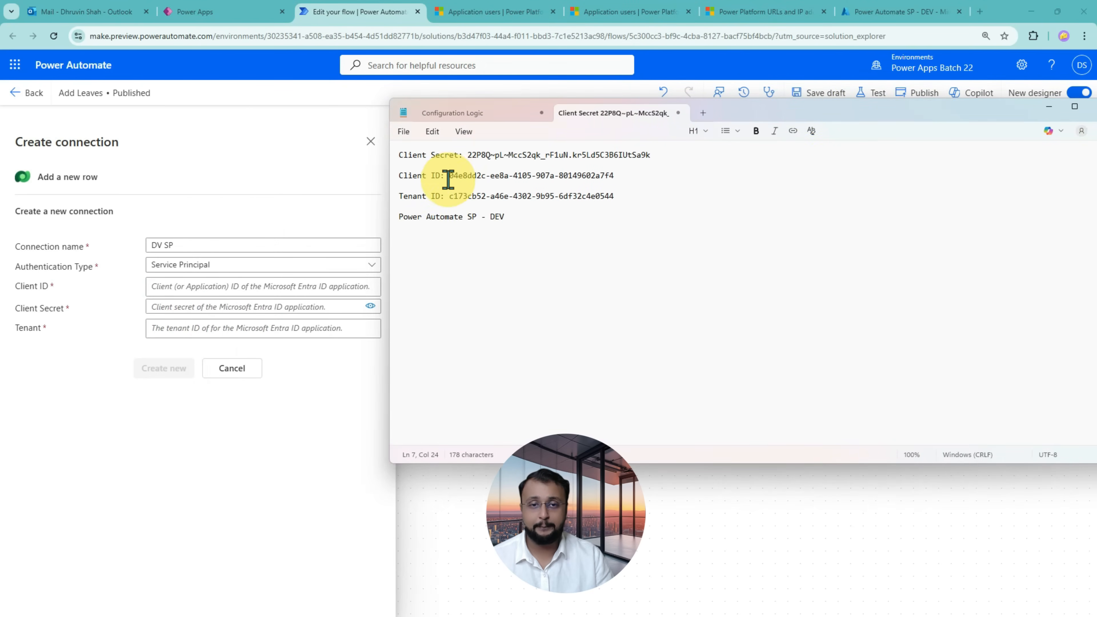
{"action": "left_click_drag", "start_coordinate": [449, 175], "coordinate": [615, 175]}
{"action": "key", "text": "ctrl+c"}
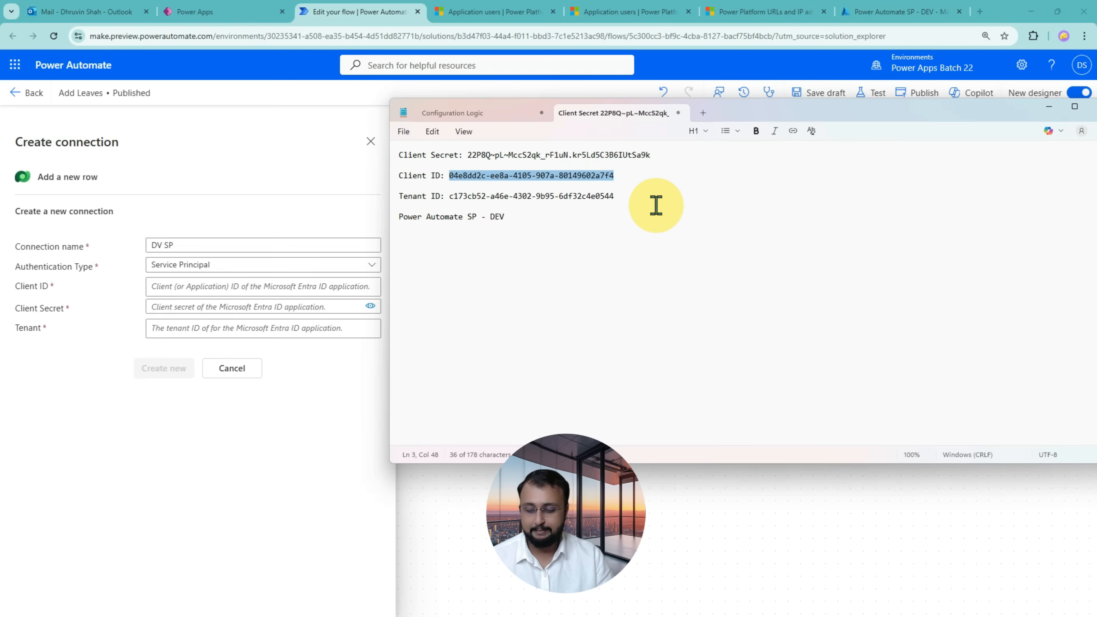
{"action": "left_click", "coordinate": [169, 288]}
{"action": "key", "text": "ctrl+v"}
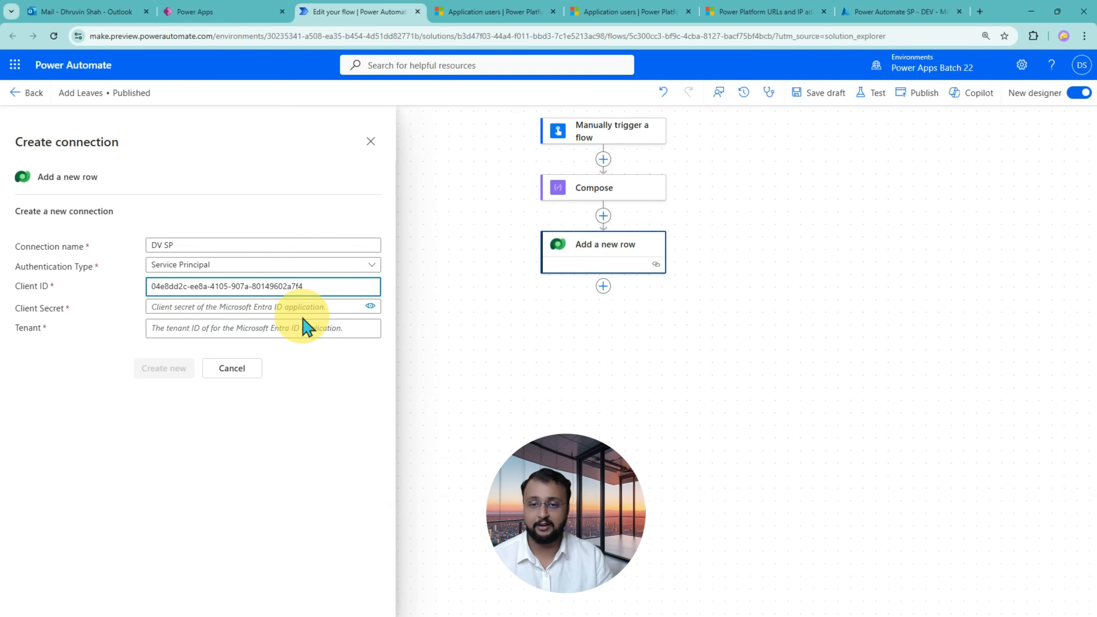
Step: Copy the client secret from the Notepad notes into the Client Secret field and reveal the entry
{"action": "key", "text": "alt+Tab"}
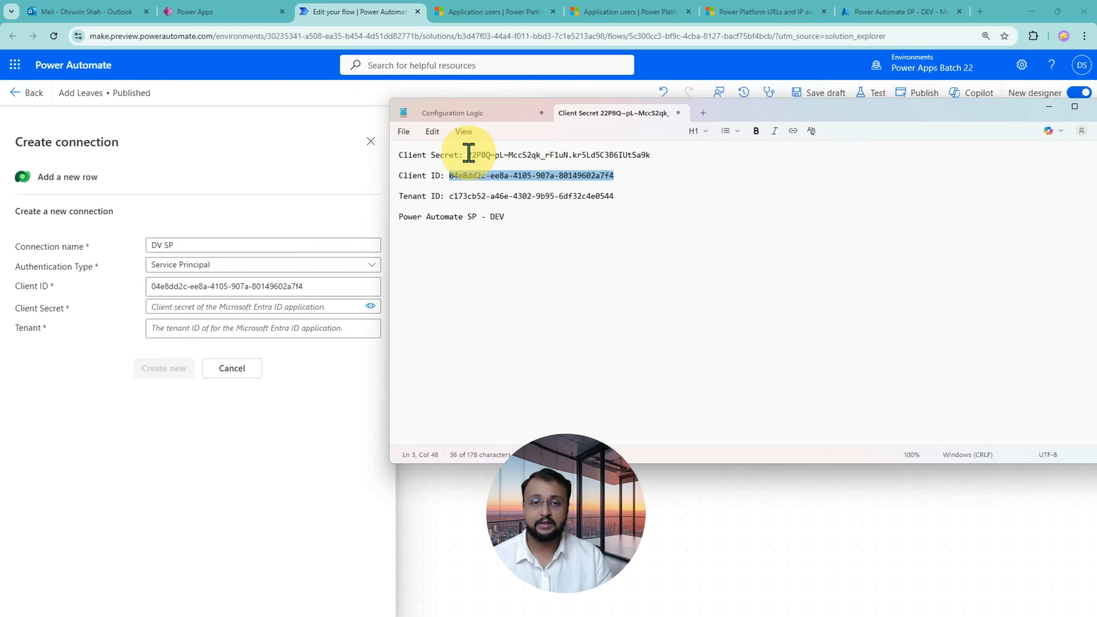
{"action": "left_click_drag", "start_coordinate": [469, 154], "coordinate": [665, 162]}
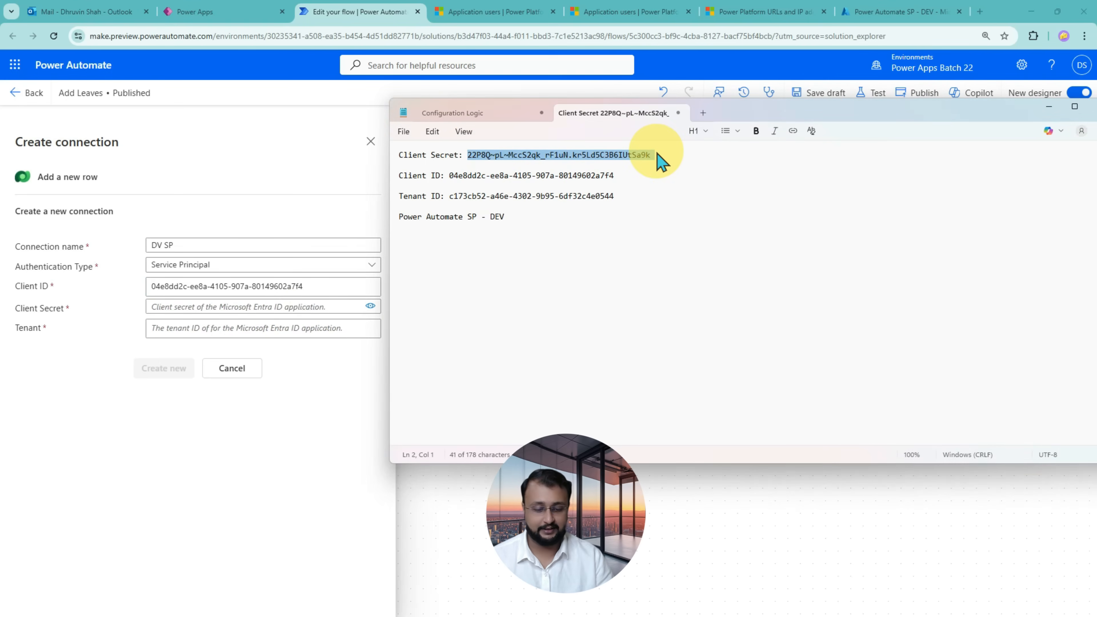
{"action": "left_click", "coordinate": [186, 307]}
{"action": "key", "text": "ctrl+v"}
{"action": "left_click", "coordinate": [371, 306]}
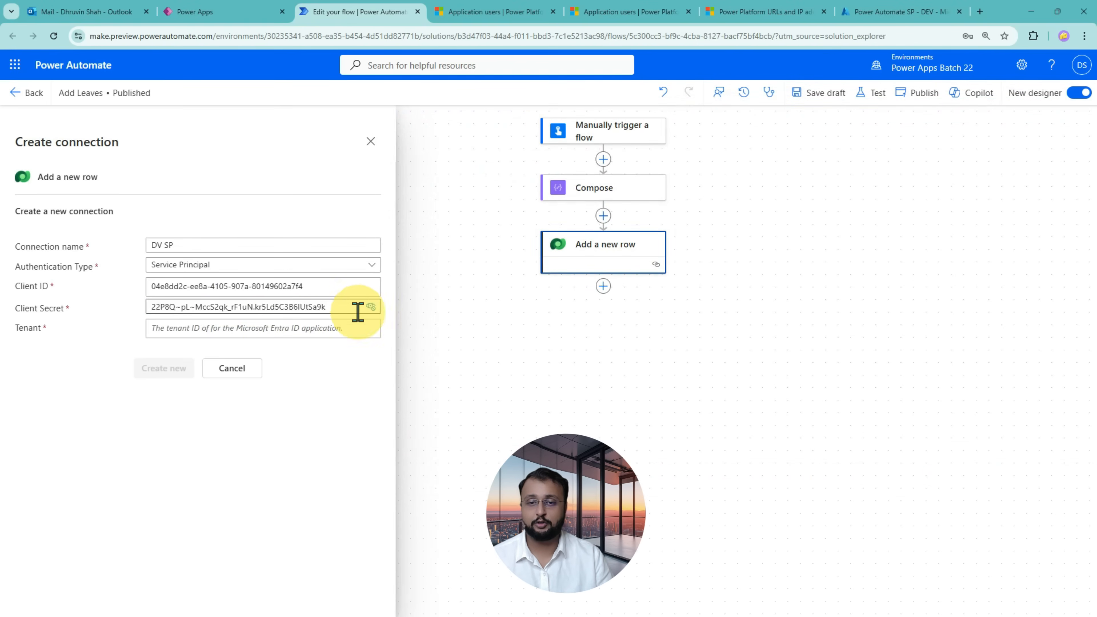
Step: Copy the tenant ID from the Notepad notes into the Tenant field and create the connection without saving the password in the browser
{"action": "left_click", "coordinate": [224, 327]}
{"action": "key", "text": "alt+Tab"}
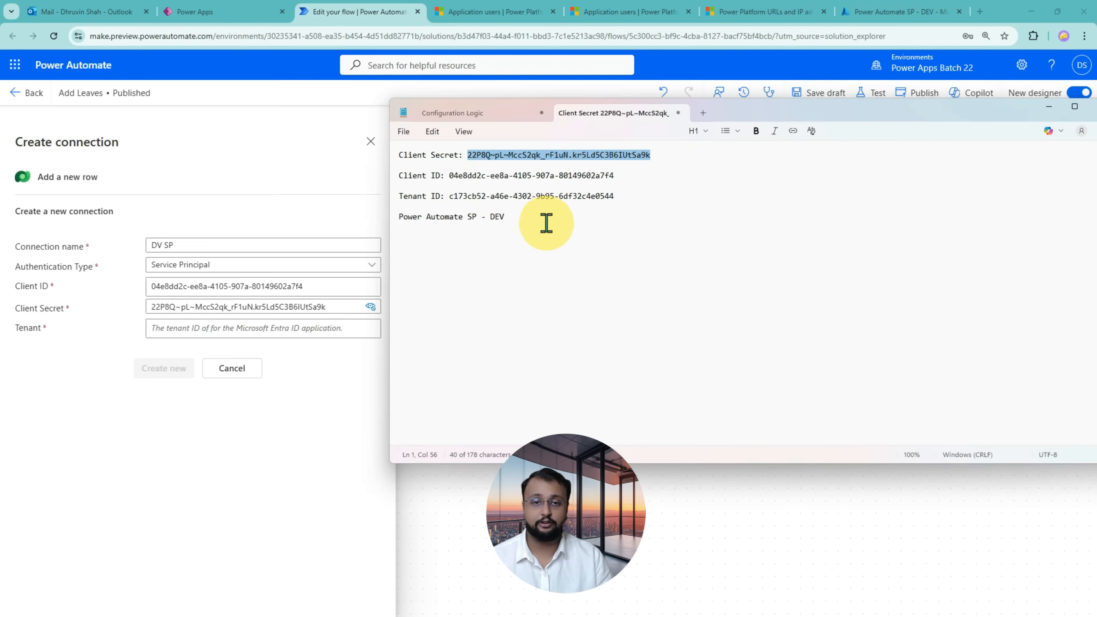
{"action": "left_click_drag", "start_coordinate": [449, 196], "coordinate": [615, 197]}
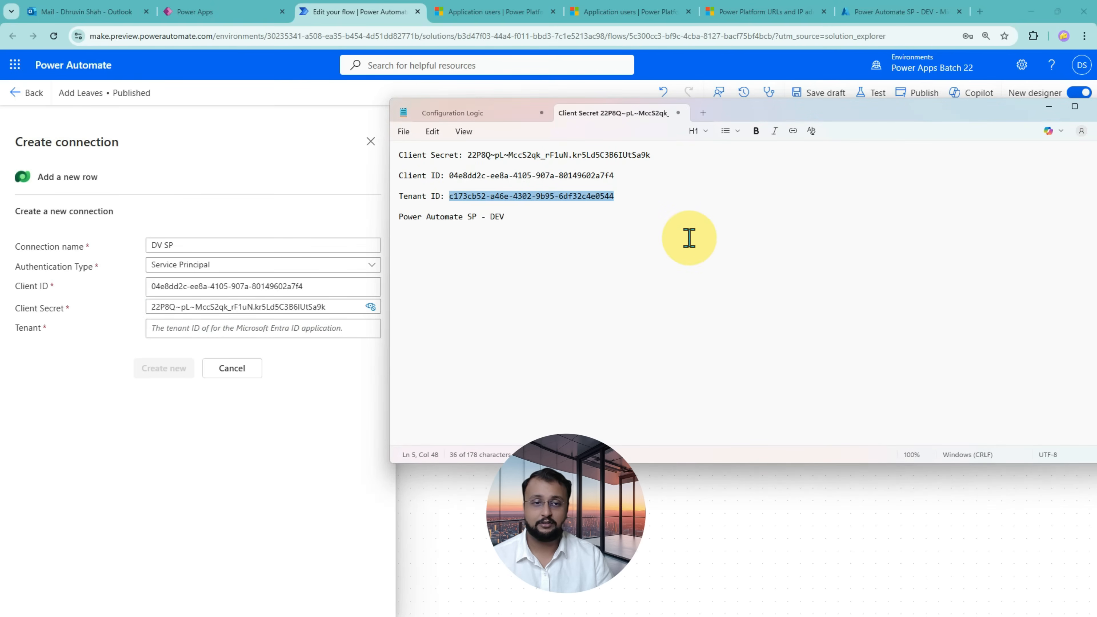
{"action": "key", "text": "ctrl+c"}
{"action": "left_click", "coordinate": [179, 328]}
{"action": "key", "text": "ctrl+v"}
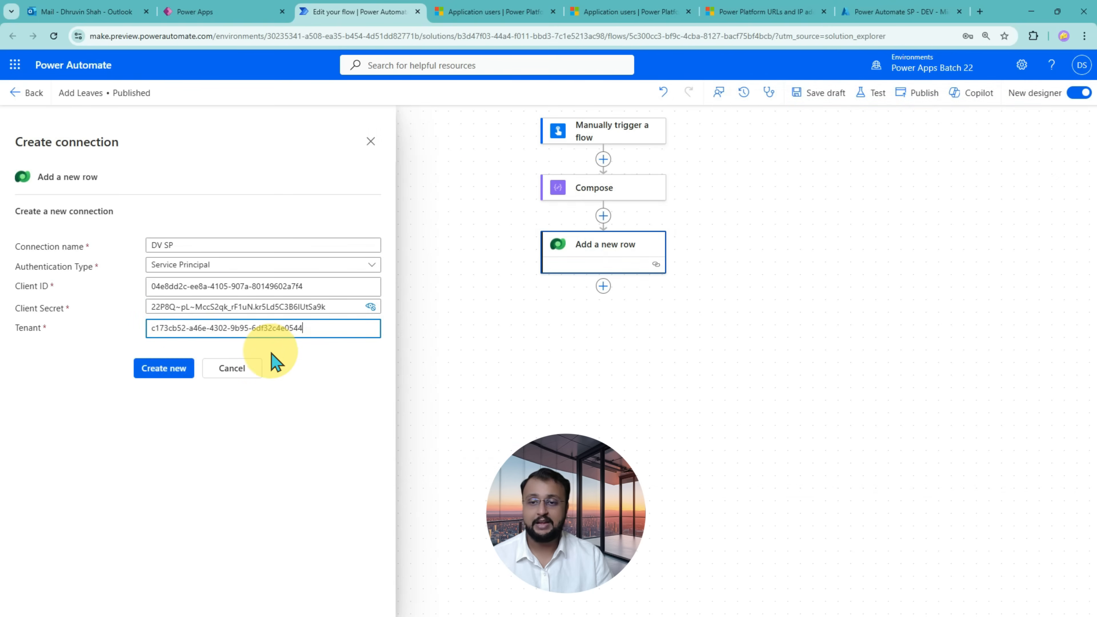
{"action": "left_click", "coordinate": [176, 370]}
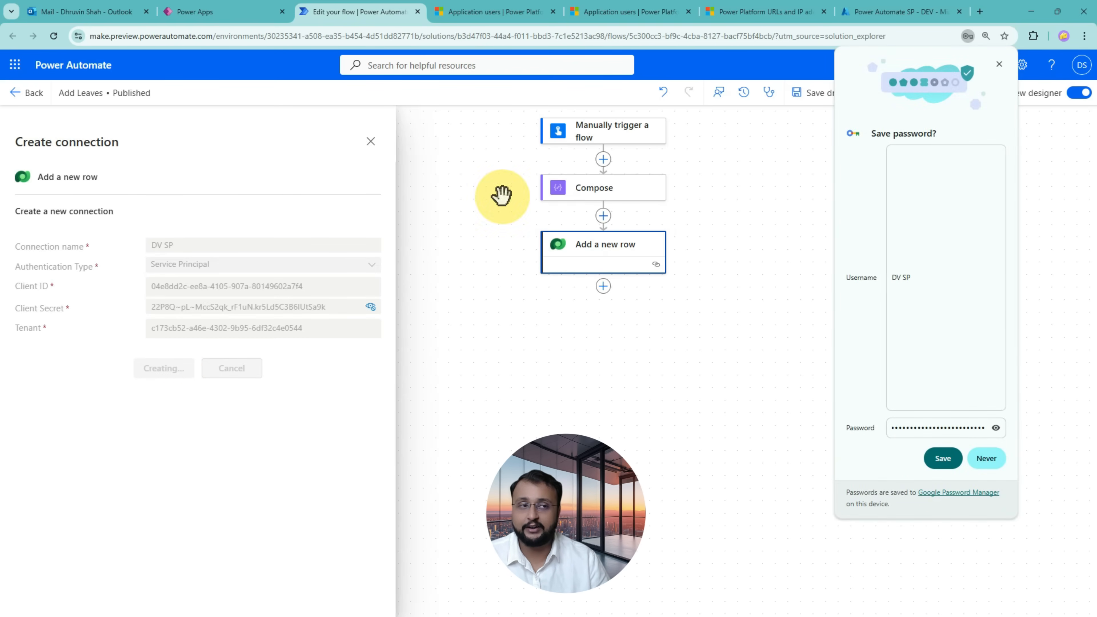
{"action": "left_click", "coordinate": [999, 64]}
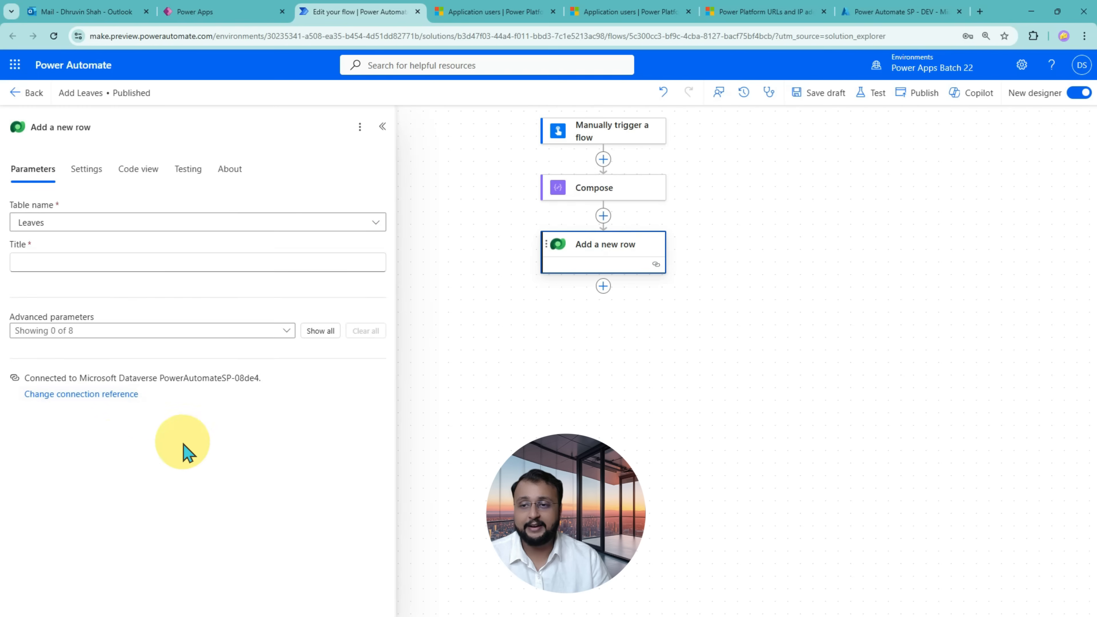
Step: Set the Add a new row action's Title to "TEST SP" and publish the flow
{"action": "left_click", "coordinate": [169, 259]}
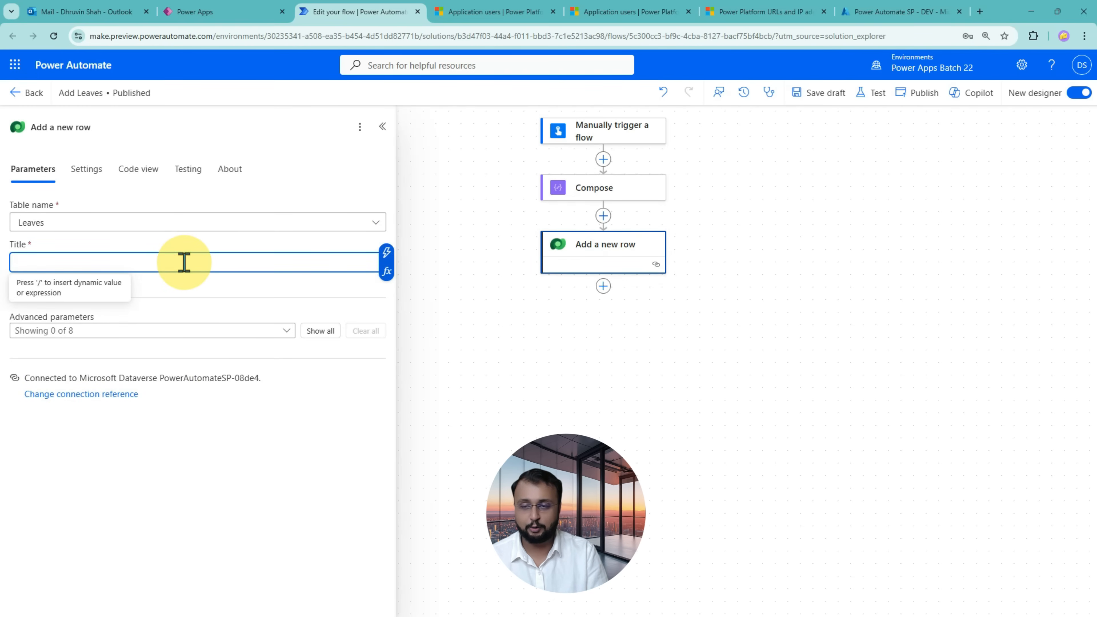
{"action": "type", "text": "TEST SP"}
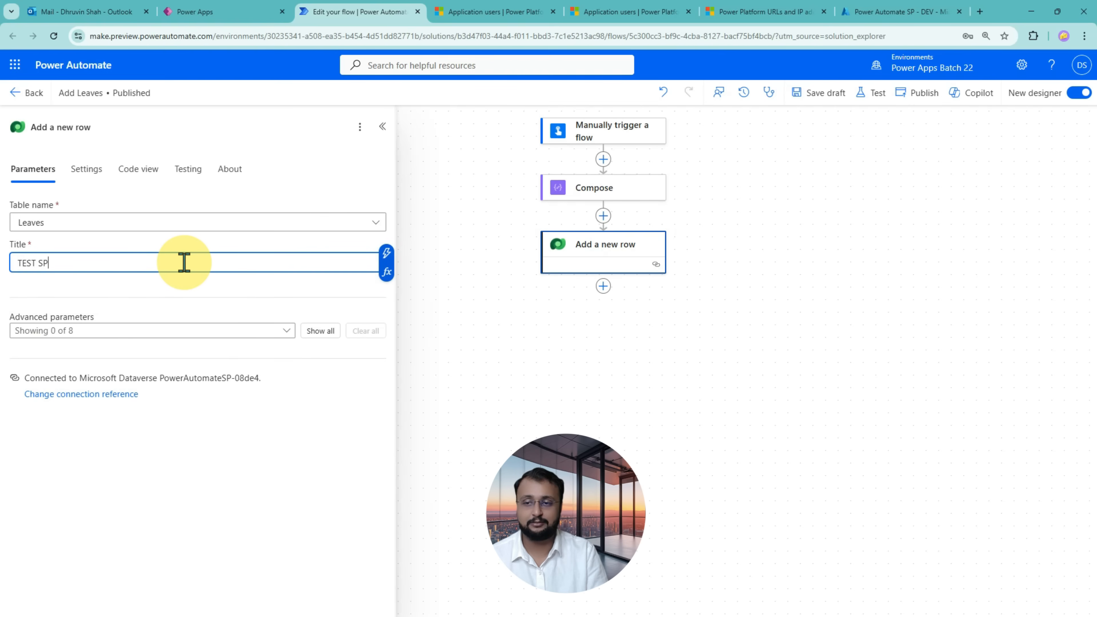
{"action": "left_click", "coordinate": [917, 96]}
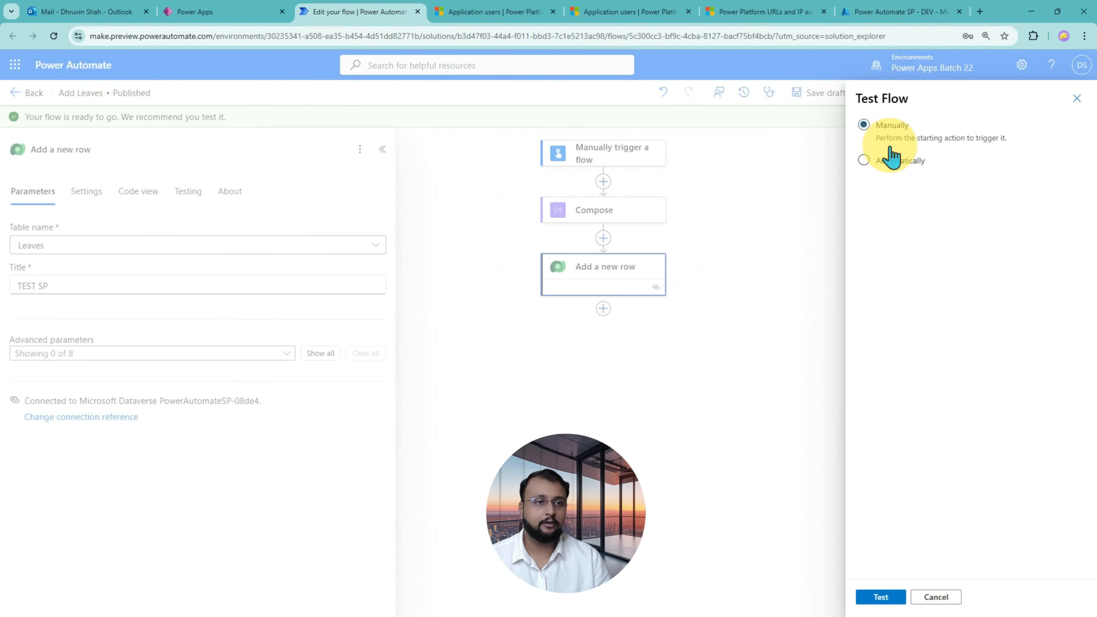
Step: Try to run the Add Leaves flow as a manual test from the designer and close the test pane
{"action": "left_click", "coordinate": [887, 599]}
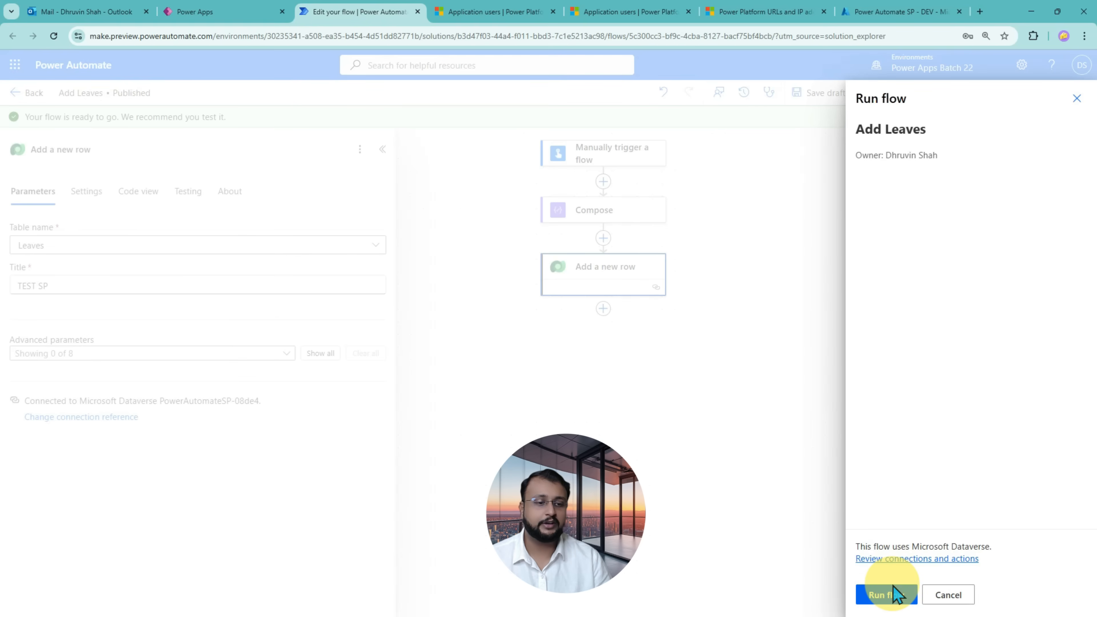
{"action": "left_click", "coordinate": [889, 595]}
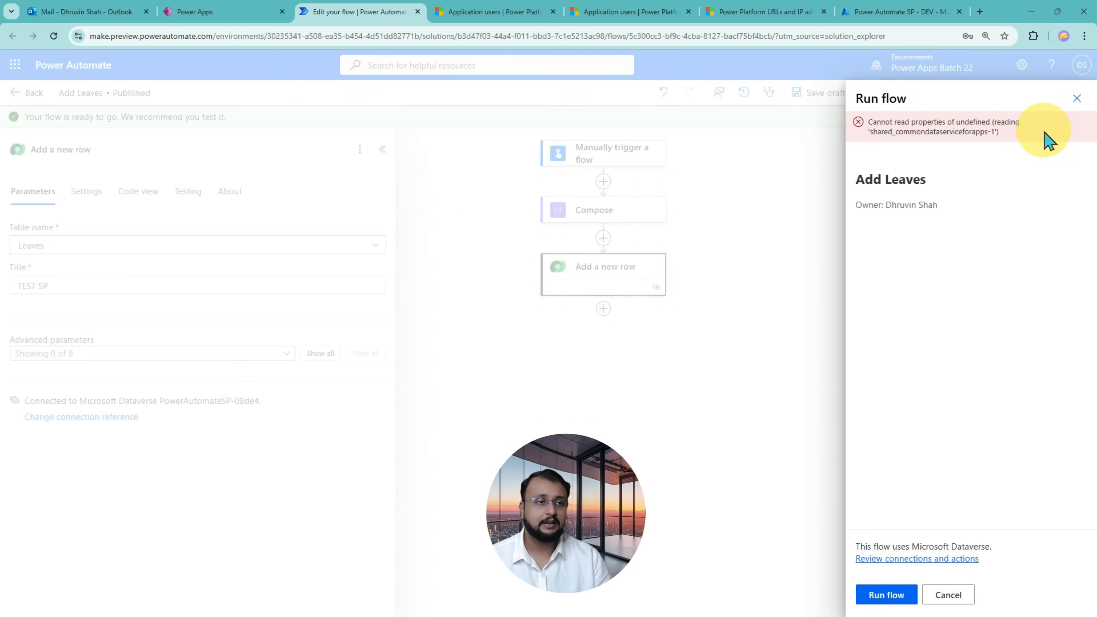
{"action": "left_click", "coordinate": [1077, 99]}
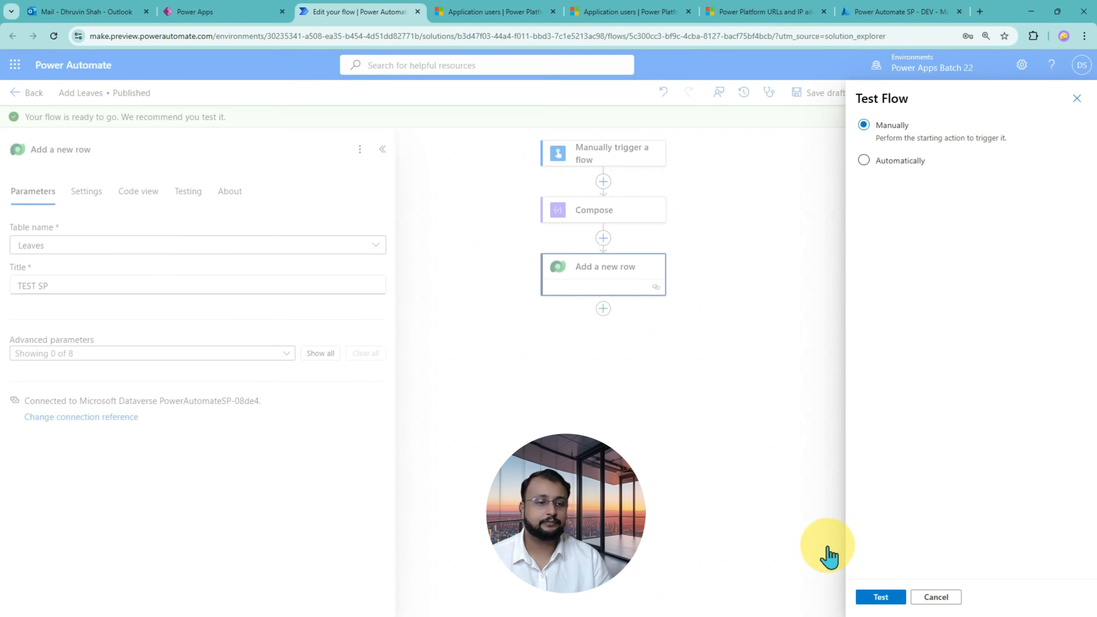
{"action": "left_click", "coordinate": [879, 597]}
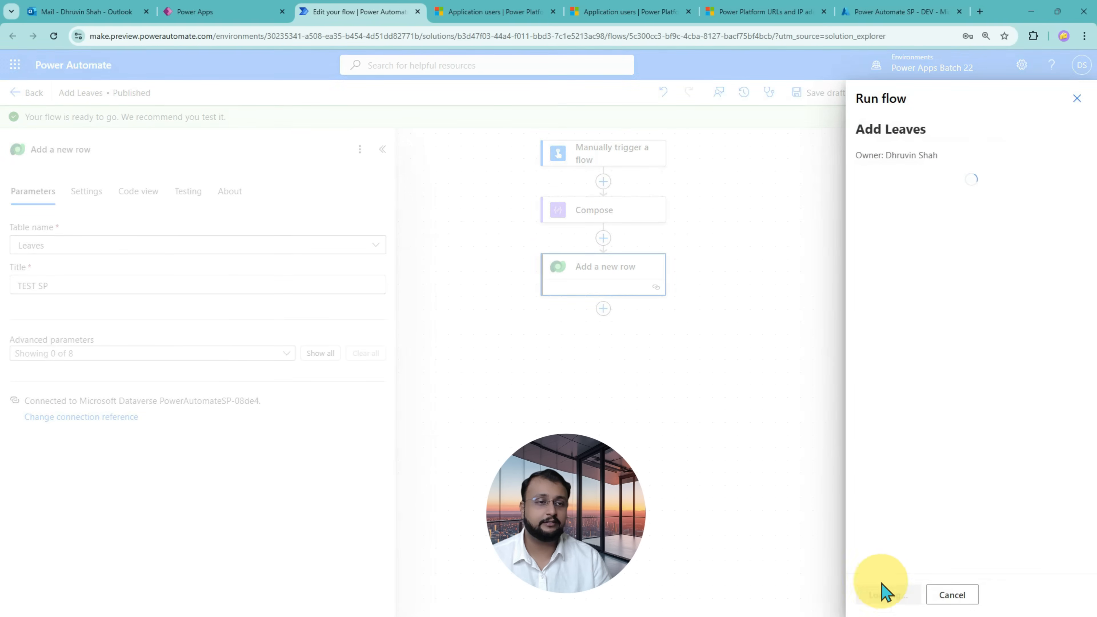
{"action": "left_click", "coordinate": [902, 596]}
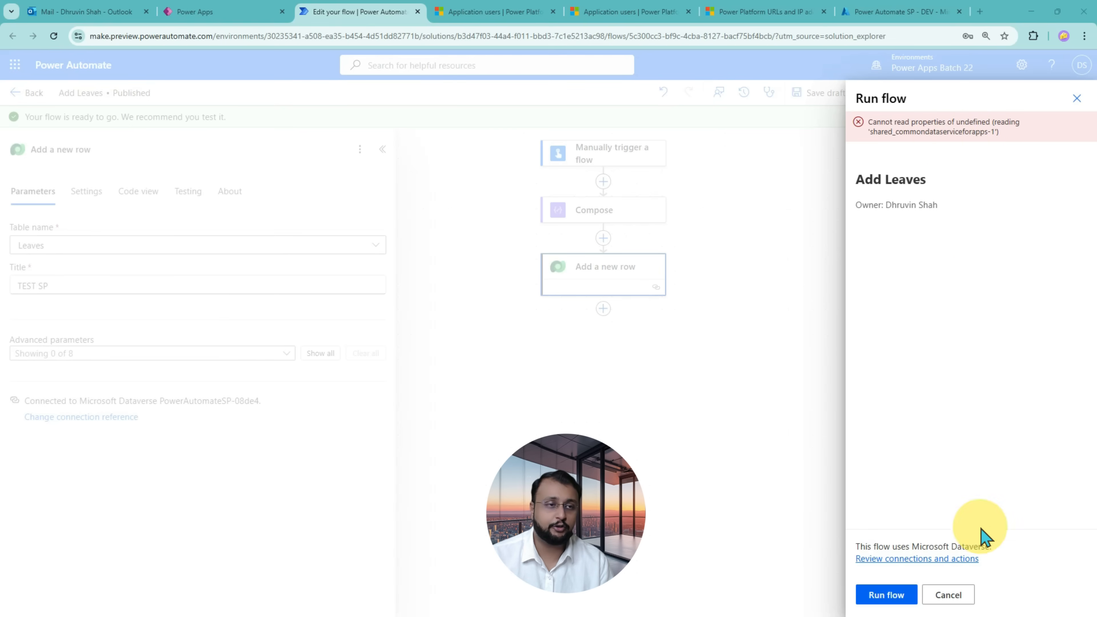
{"action": "left_click", "coordinate": [961, 604]}
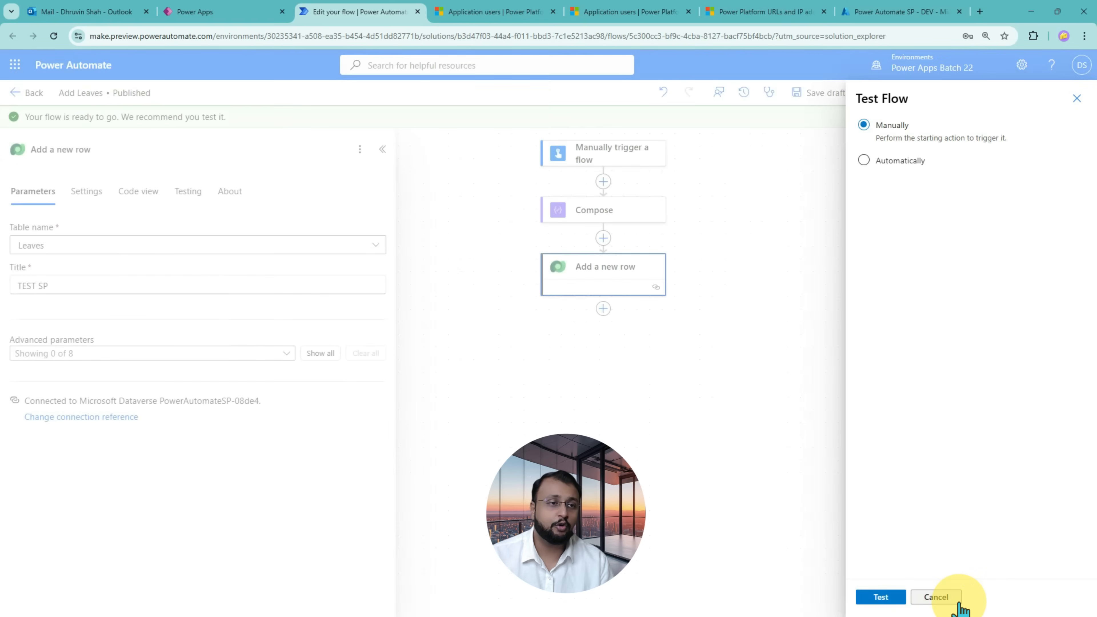
{"action": "left_click", "coordinate": [1077, 98]}
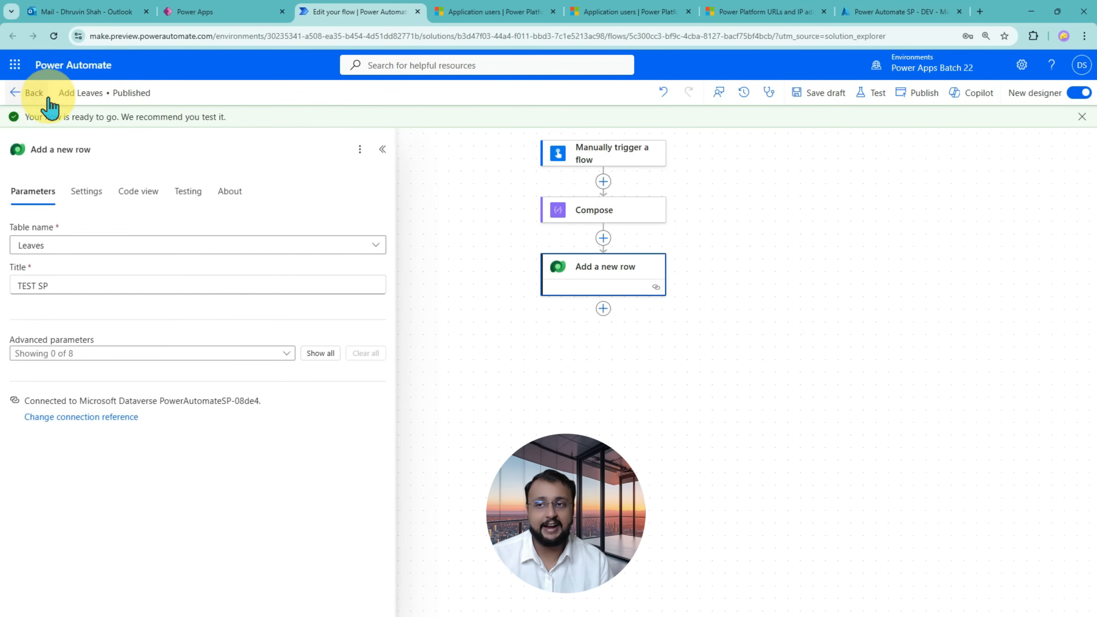
Step: Return to the Add Leaves flow's details page and examine its run history, connection references, co-owner and run-only user sections
{"action": "left_click", "coordinate": [29, 93]}
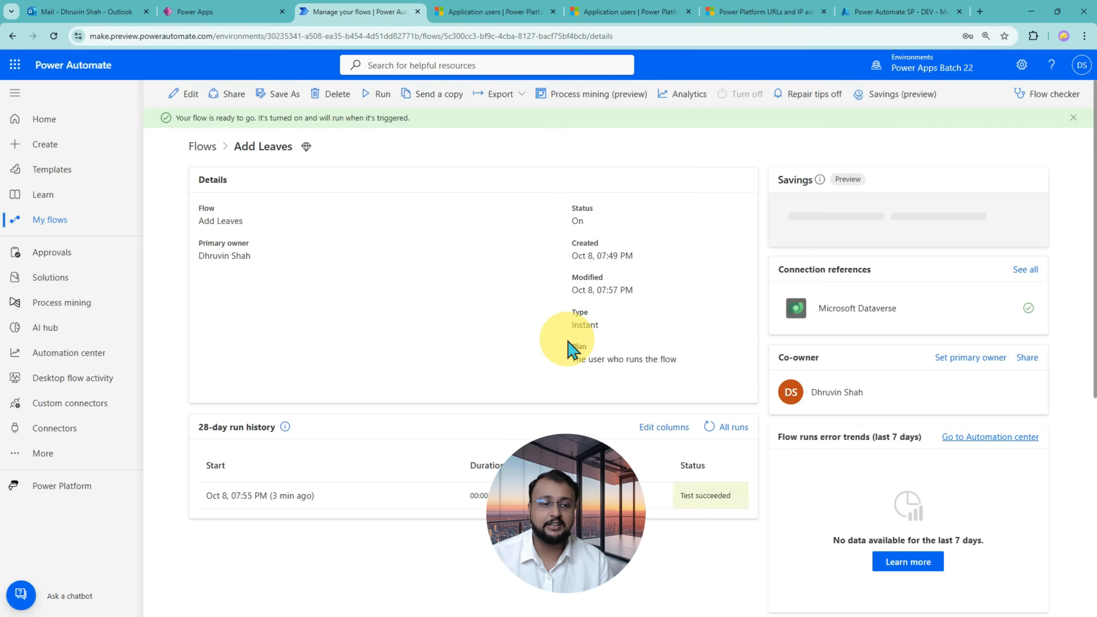
{"action": "scroll", "coordinate": [573, 350], "scroll_direction": "down", "scroll_amount": 8}
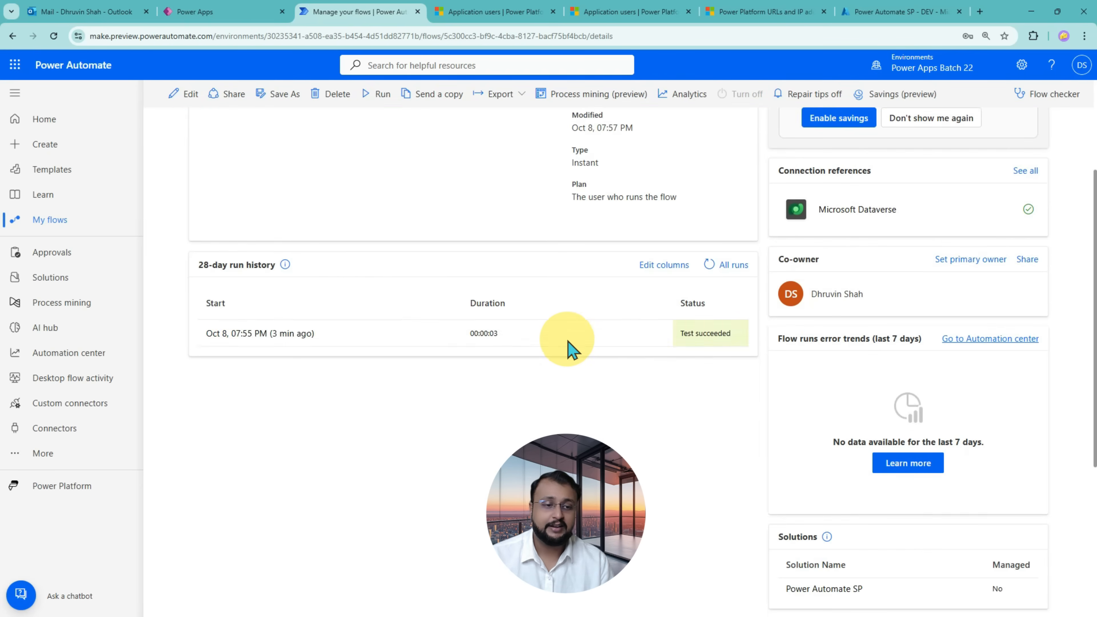
{"action": "scroll", "coordinate": [572, 348], "scroll_direction": "down", "scroll_amount": 2}
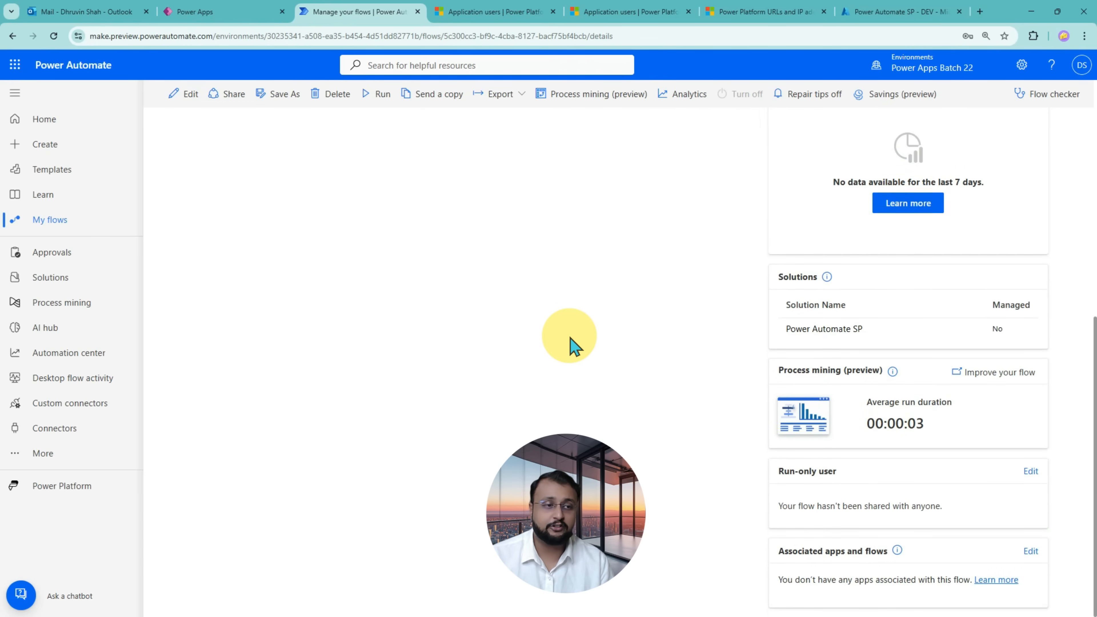
{"action": "scroll", "coordinate": [572, 348], "scroll_direction": "up", "scroll_amount": 4}
{"action": "scroll", "coordinate": [572, 348], "scroll_direction": "up", "scroll_amount": 4}
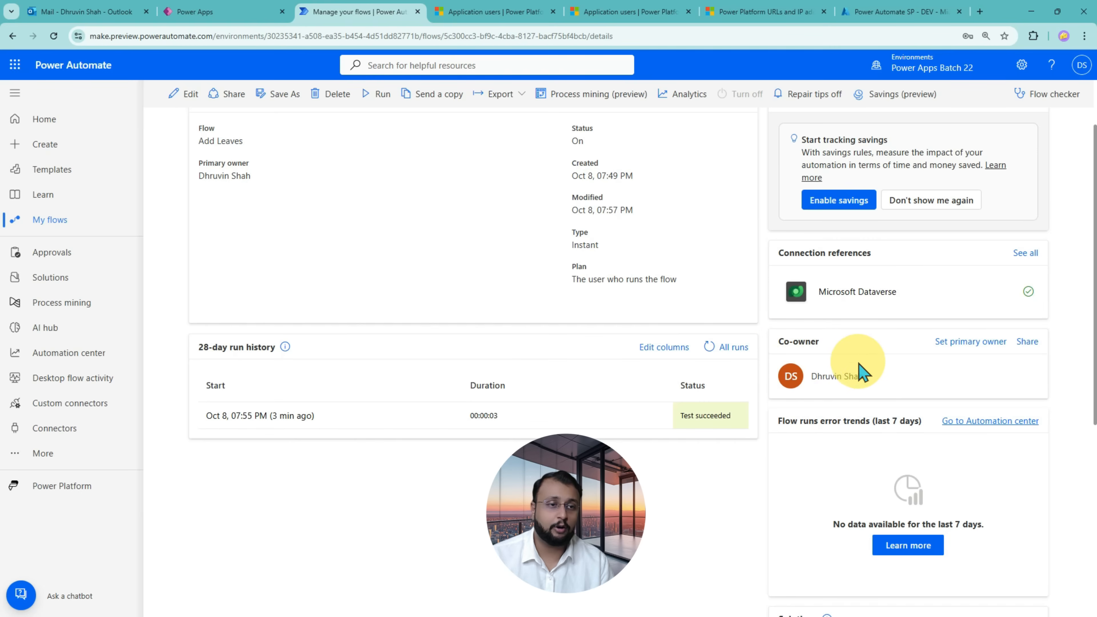
{"action": "scroll", "coordinate": [857, 376], "scroll_direction": "up", "scroll_amount": 2}
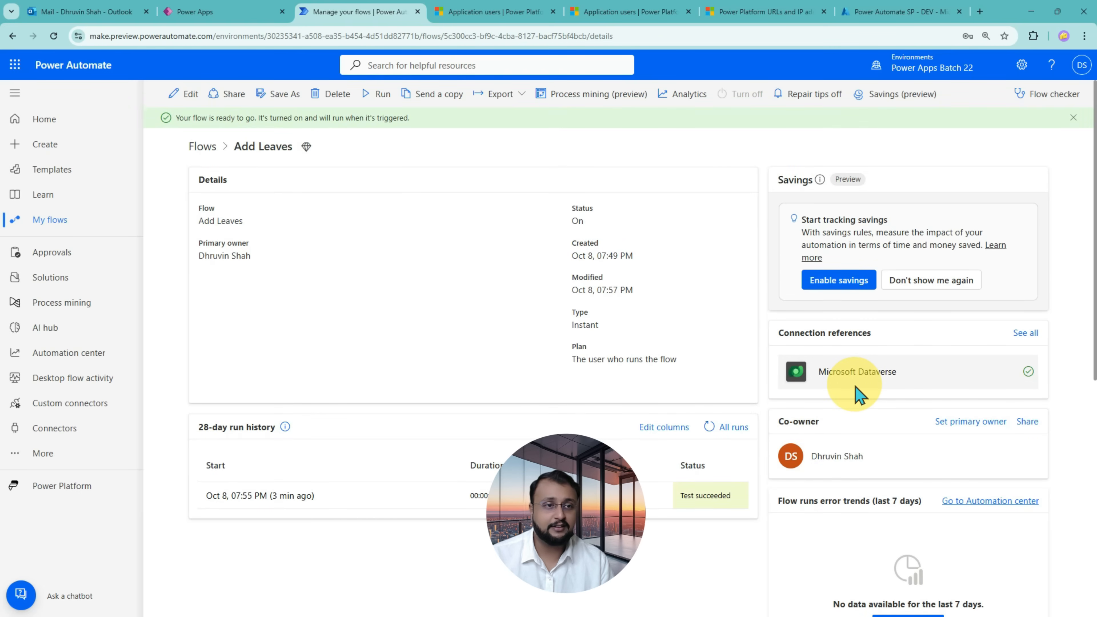
{"action": "scroll", "coordinate": [857, 391], "scroll_direction": "down", "scroll_amount": 10}
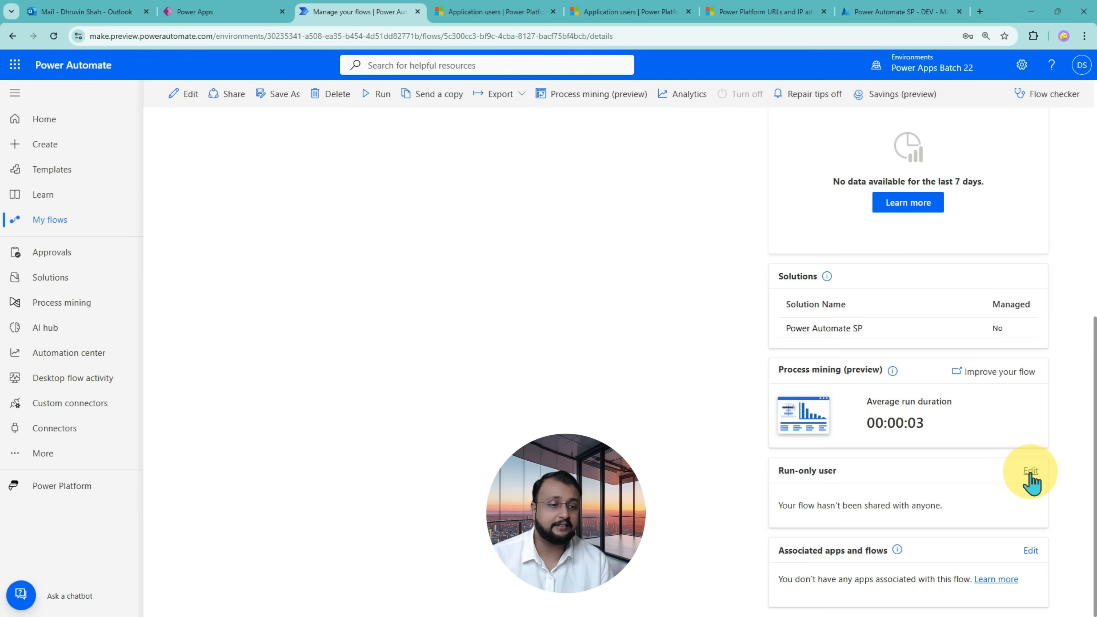
{"action": "scroll", "coordinate": [1032, 480], "scroll_direction": "up", "scroll_amount": 1}
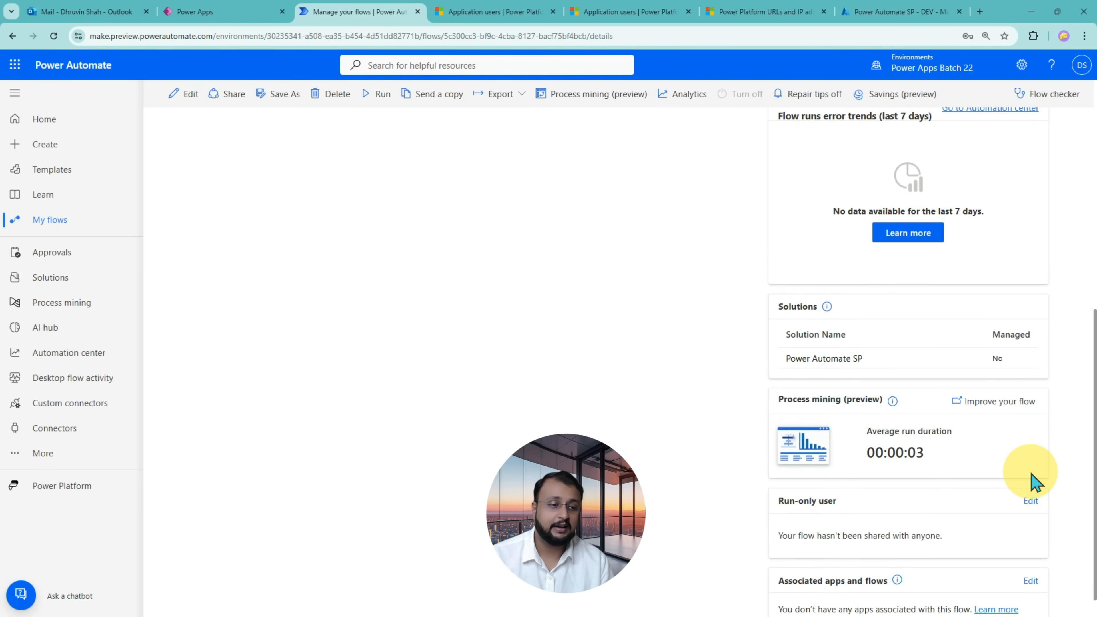
Step: Check which connection option run-only users get for Microsoft Dataverse in the run-only permissions, keeping DV SP, and cancel
{"action": "left_click", "coordinate": [1032, 501]}
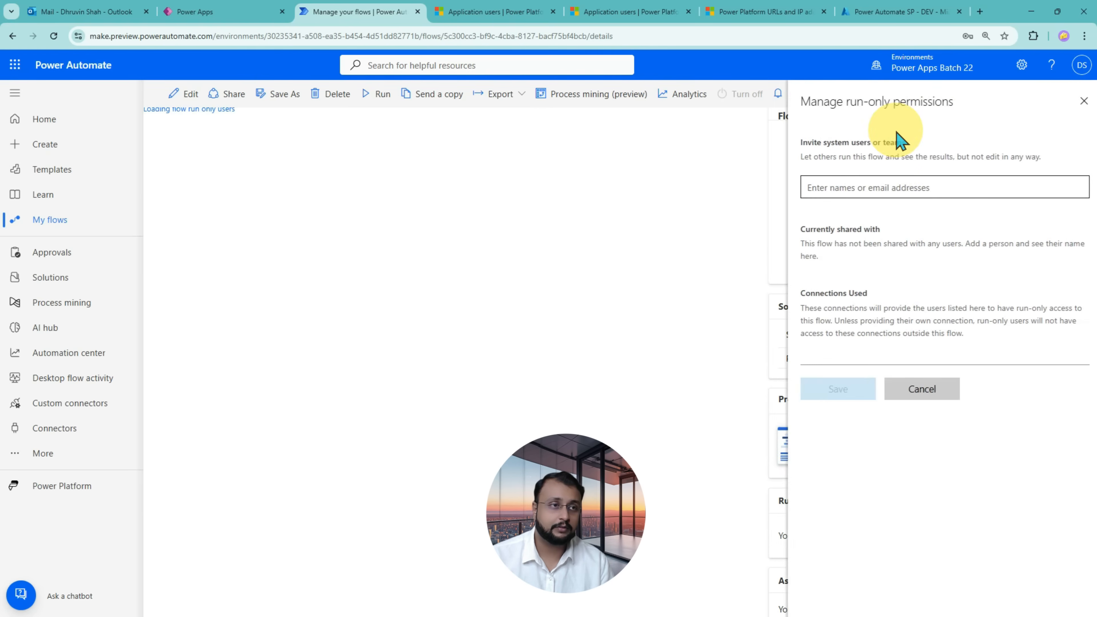
{"action": "left_click", "coordinate": [914, 413]}
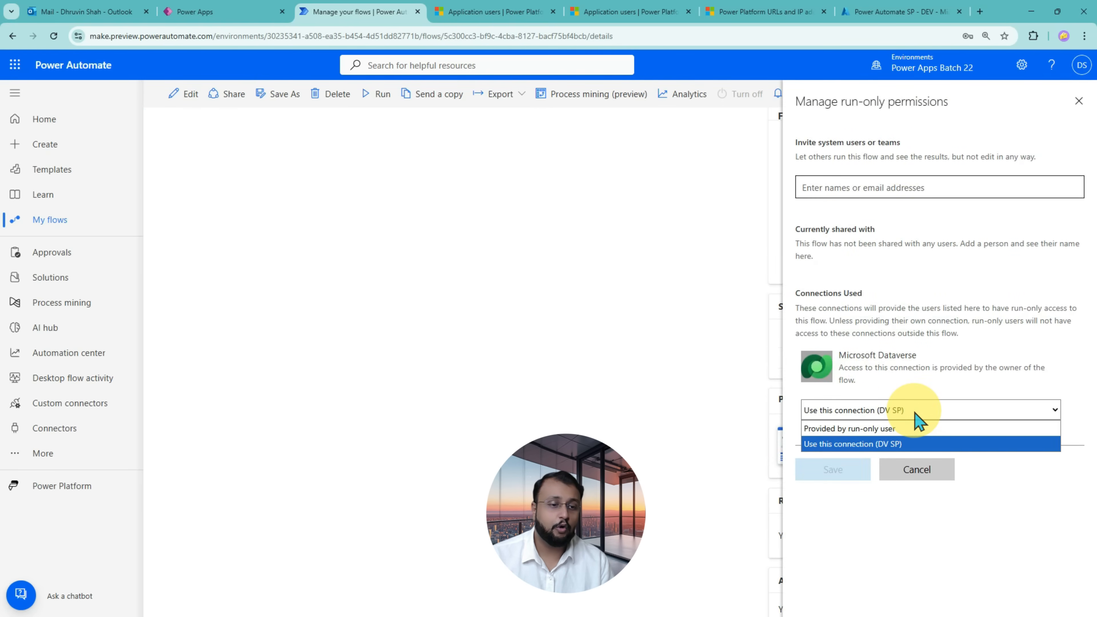
{"action": "left_click", "coordinate": [914, 445]}
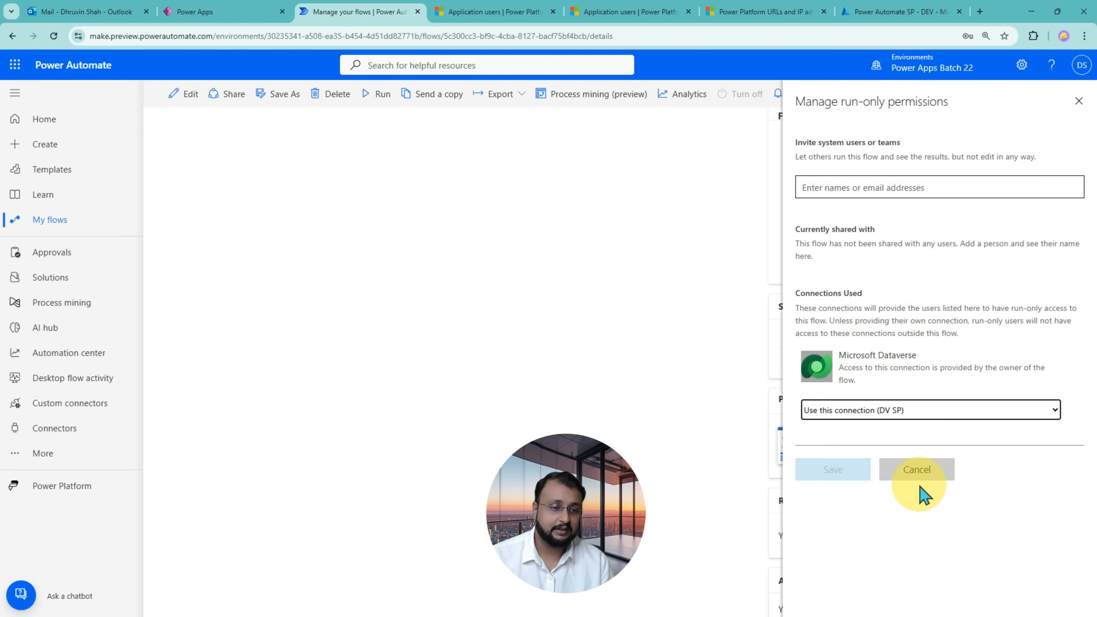
{"action": "left_click", "coordinate": [928, 474]}
Step: Open the primary owner setting of the Add Leaves flow and copy the name "Power Automate SP - DEV" from the Notepad notes
{"action": "scroll", "coordinate": [873, 452], "scroll_direction": "down", "scroll_amount": 1}
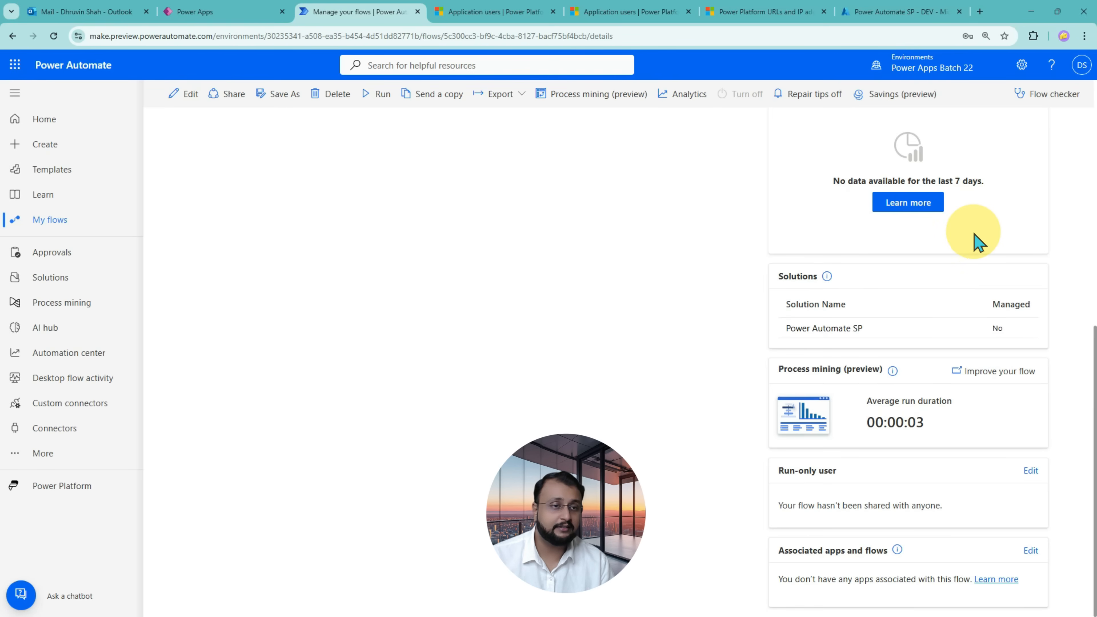
{"action": "scroll", "coordinate": [975, 238], "scroll_direction": "up", "scroll_amount": 5}
{"action": "scroll", "coordinate": [975, 239], "scroll_direction": "up", "scroll_amount": 3}
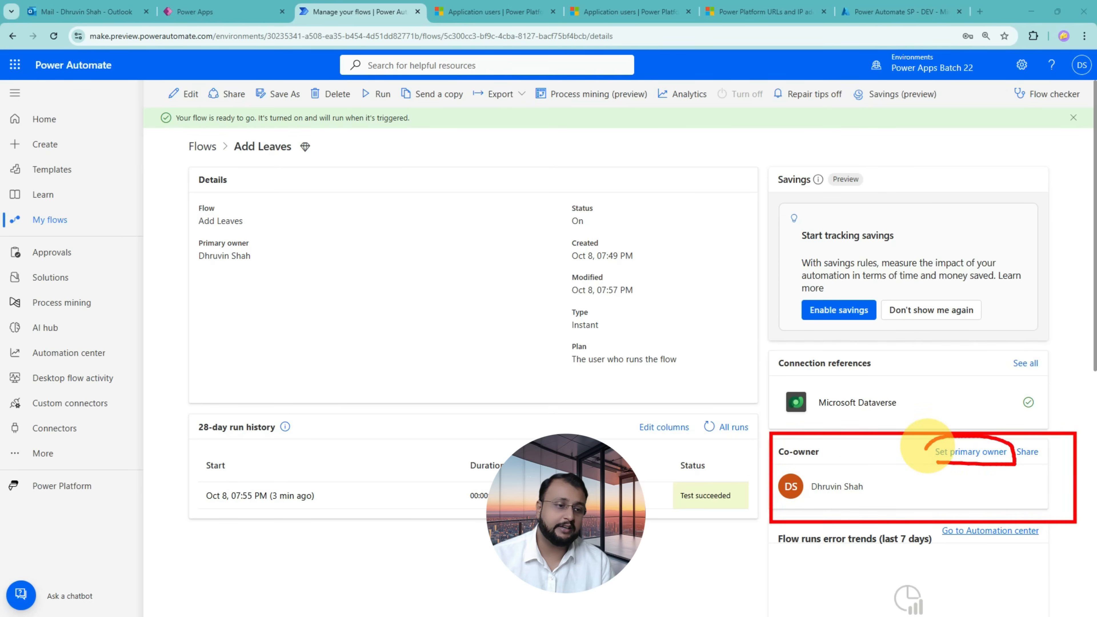
{"action": "left_click", "coordinate": [970, 451]}
{"action": "left_click", "coordinate": [984, 150]}
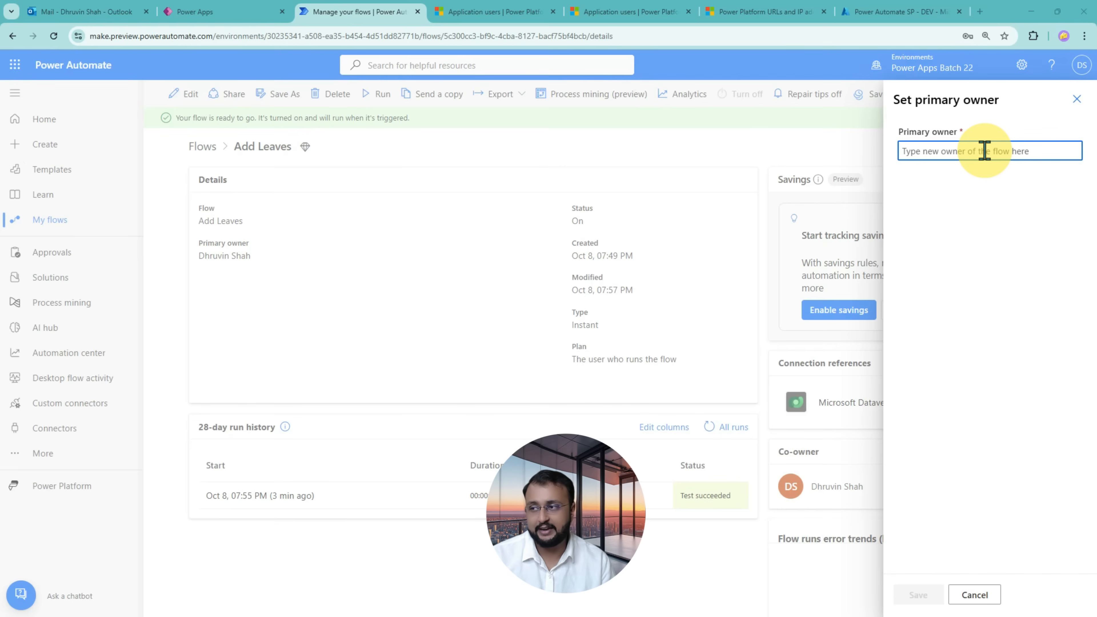
{"action": "key", "text": "alt+Tab"}
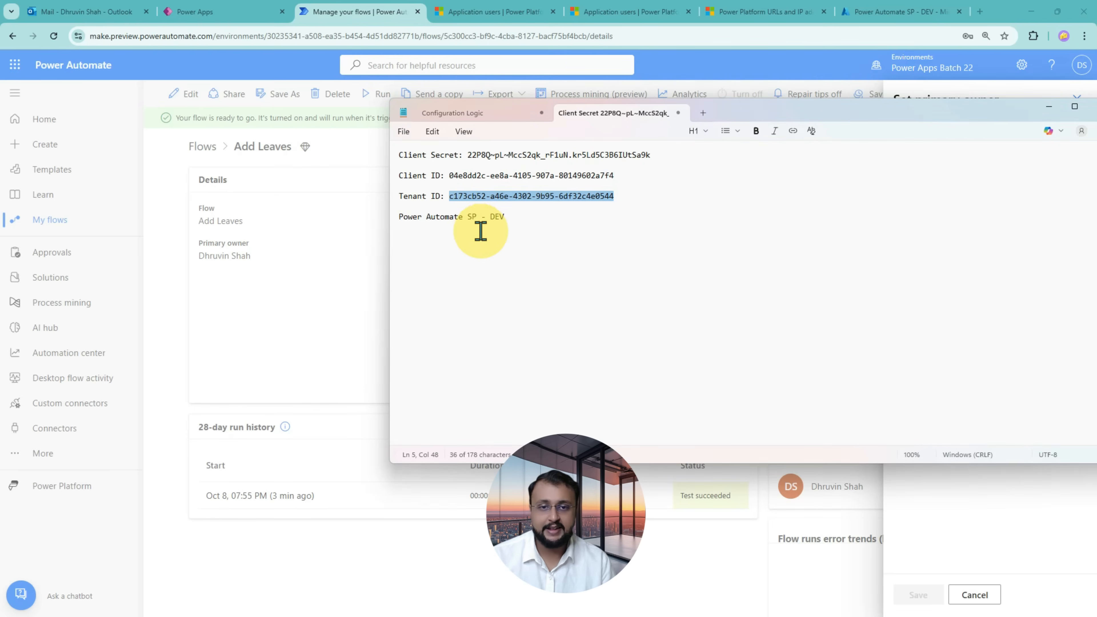
{"action": "left_click_drag", "start_coordinate": [506, 216], "coordinate": [387, 223]}
{"action": "key", "text": "ctrl+c"}
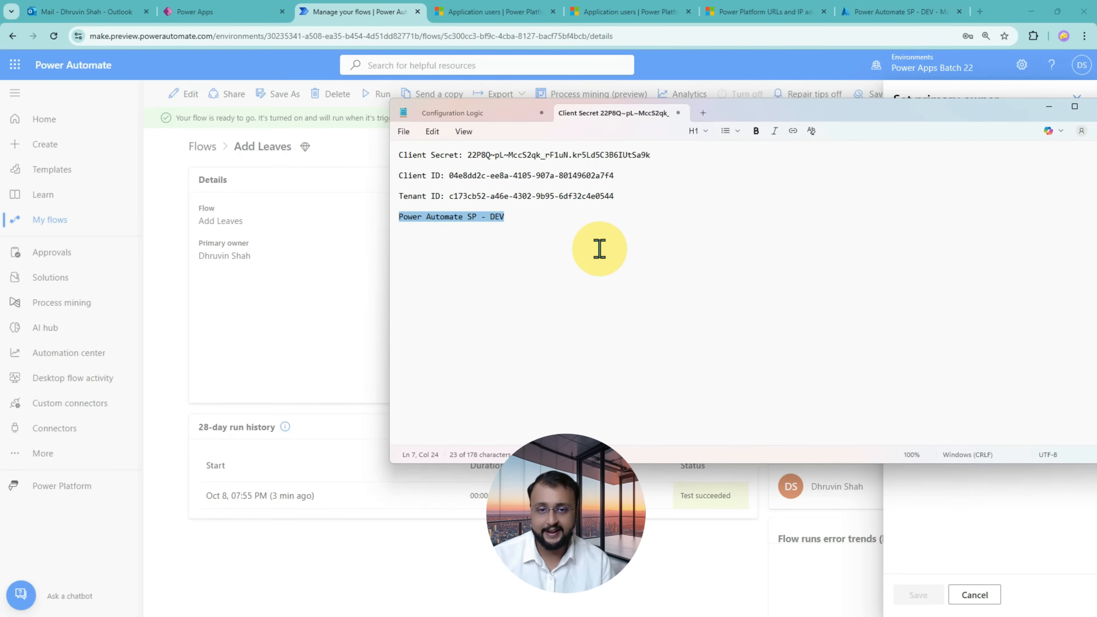
Step: Set "# Power Automate SP - DEV" as the flow's primary owner, confirm the owner change and reload the details page
{"action": "key", "text": "alt+Tab"}
{"action": "left_click", "coordinate": [964, 155]}
{"action": "key", "text": "ctrl+v"}
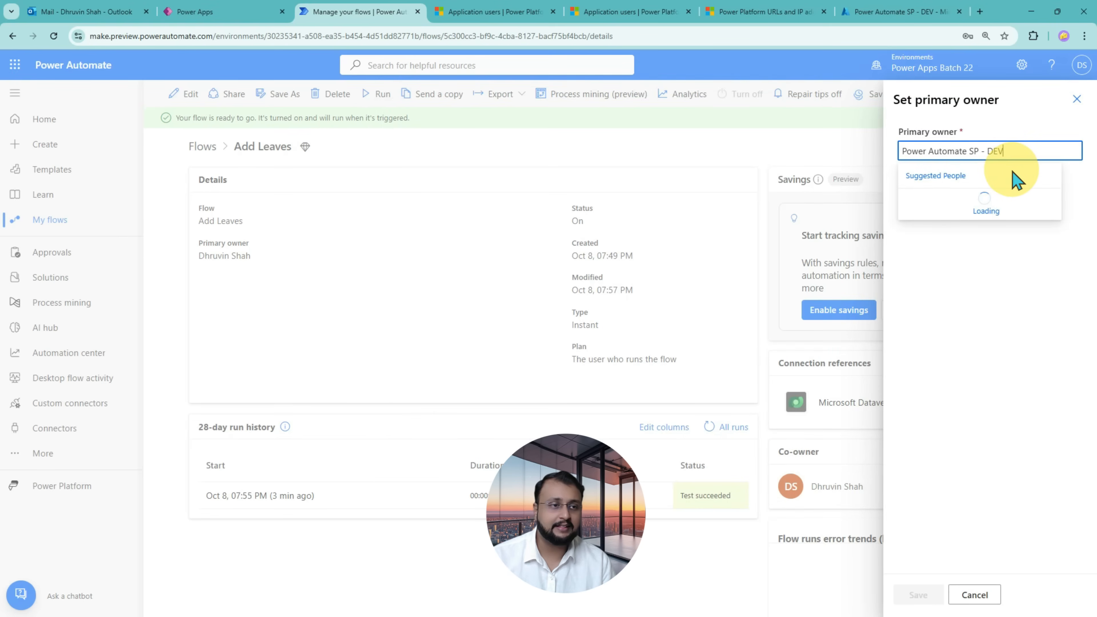
{"action": "left_click", "coordinate": [1017, 207]}
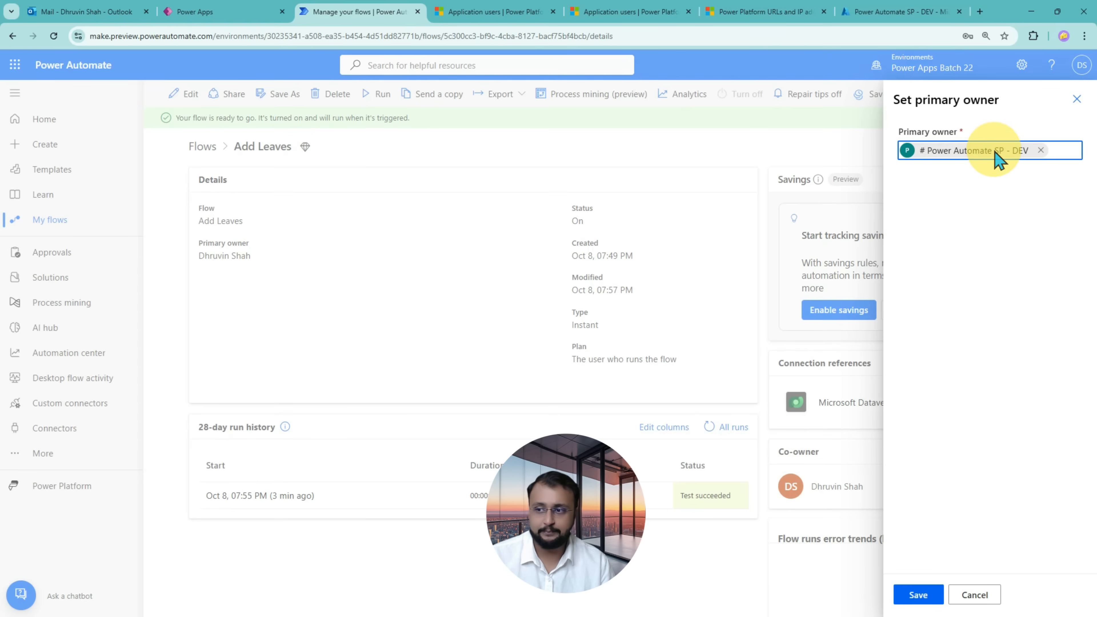
{"action": "left_click", "coordinate": [927, 600]}
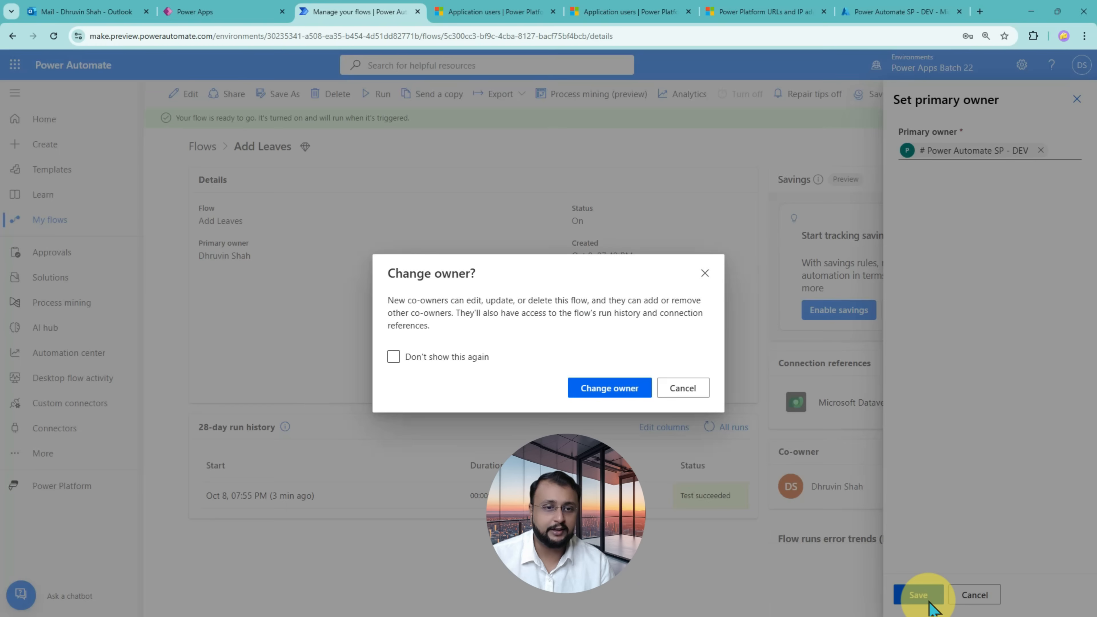
{"action": "left_click", "coordinate": [609, 388]}
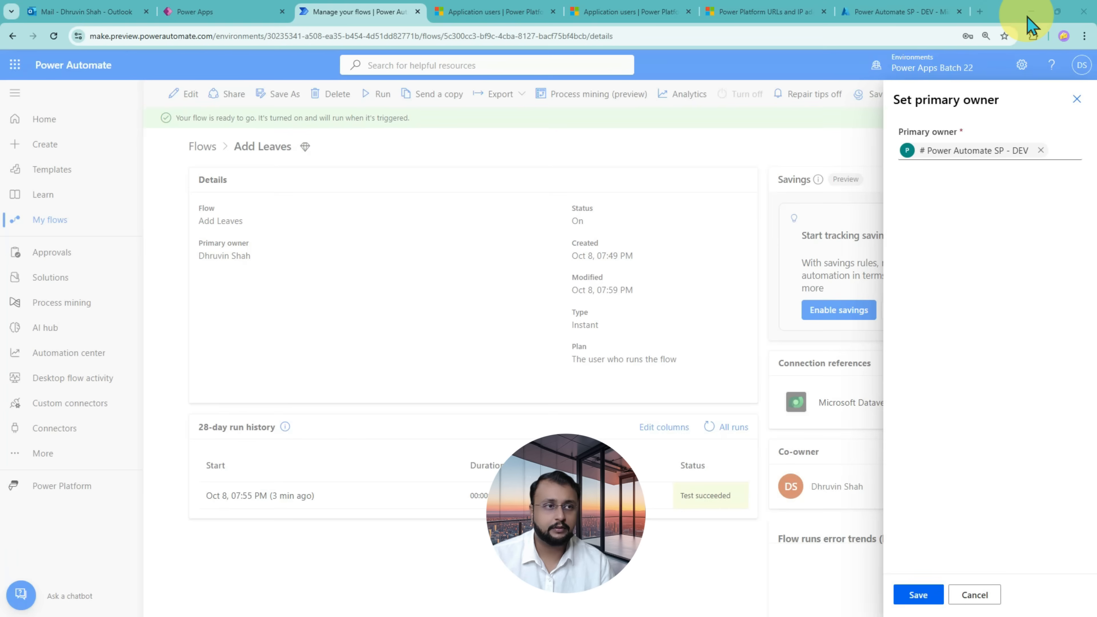
{"action": "left_click", "coordinate": [919, 598]}
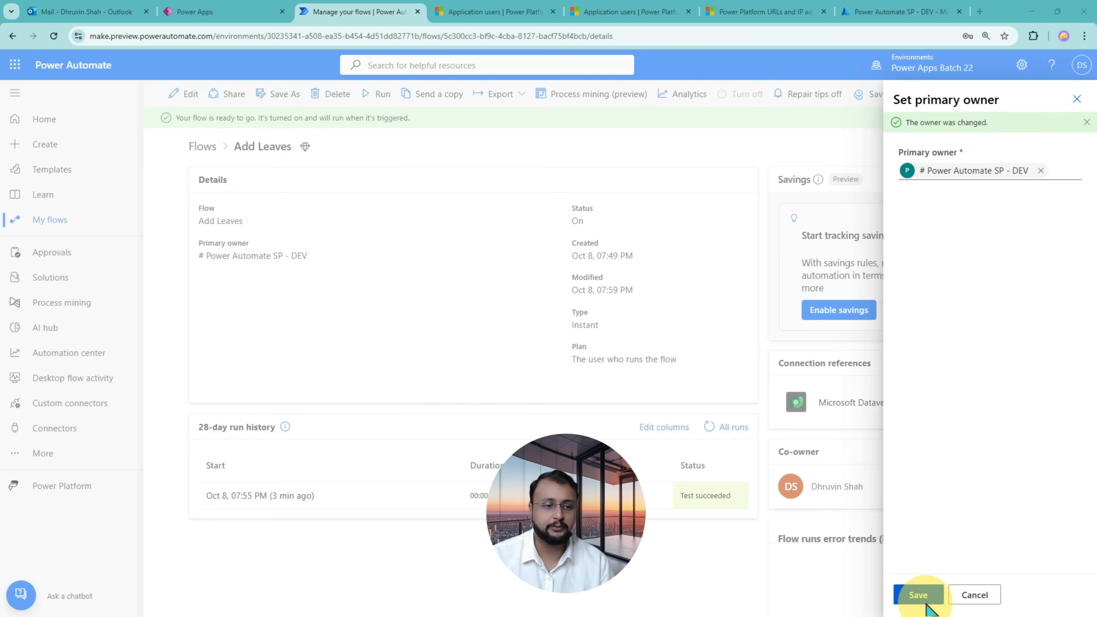
{"action": "left_click", "coordinate": [1076, 98]}
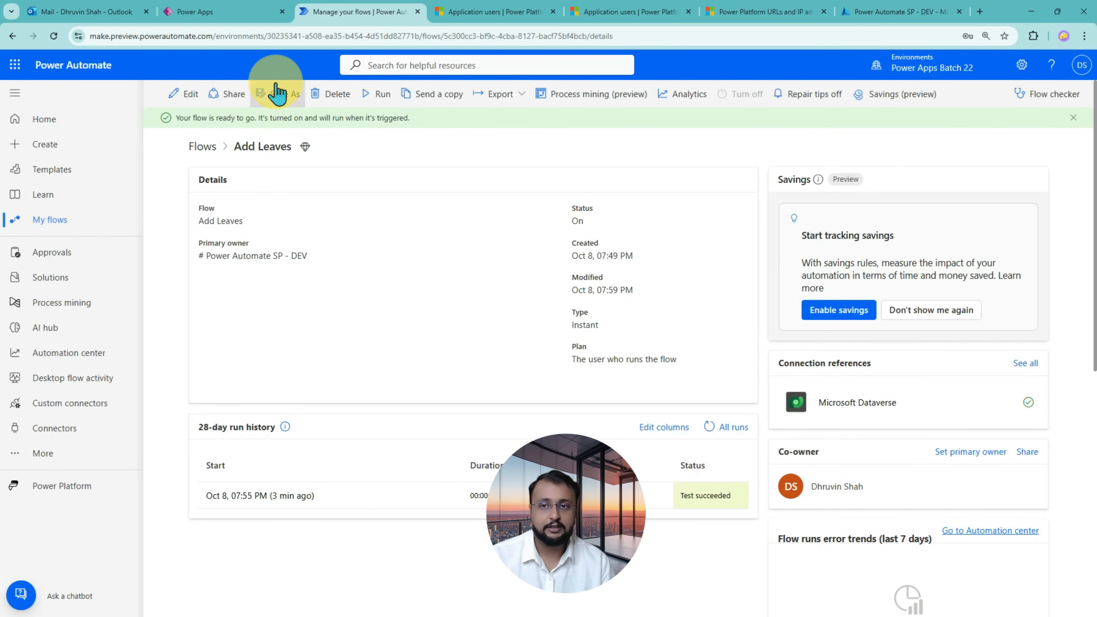
{"action": "left_click", "coordinate": [53, 36]}
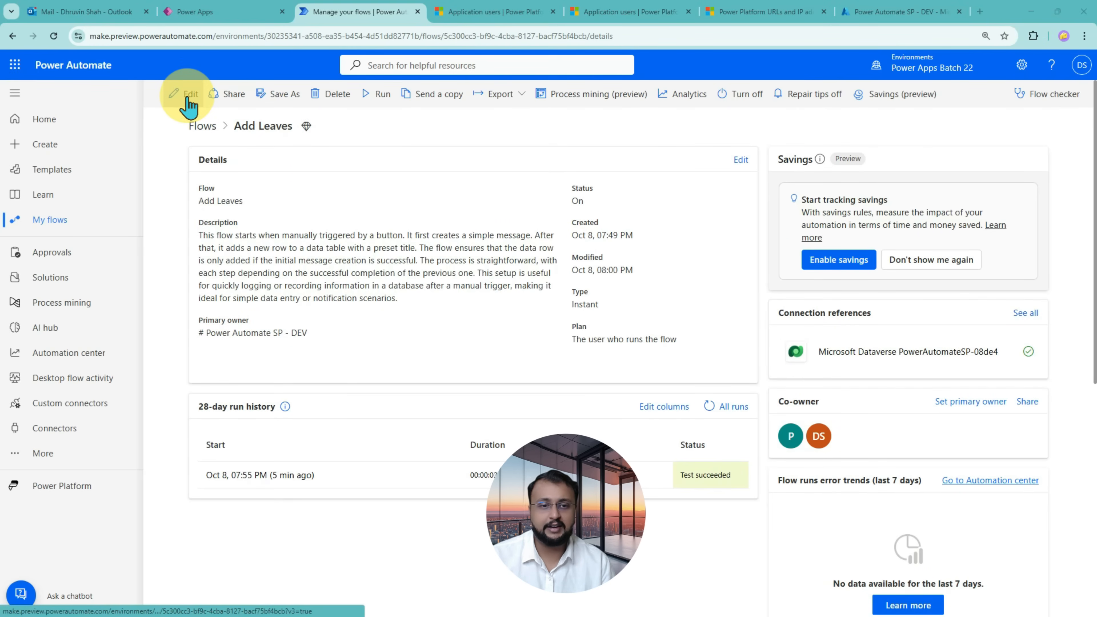
Step: Open the Add Leaves flow in the designer and run it as a manual test
{"action": "left_click", "coordinate": [189, 107]}
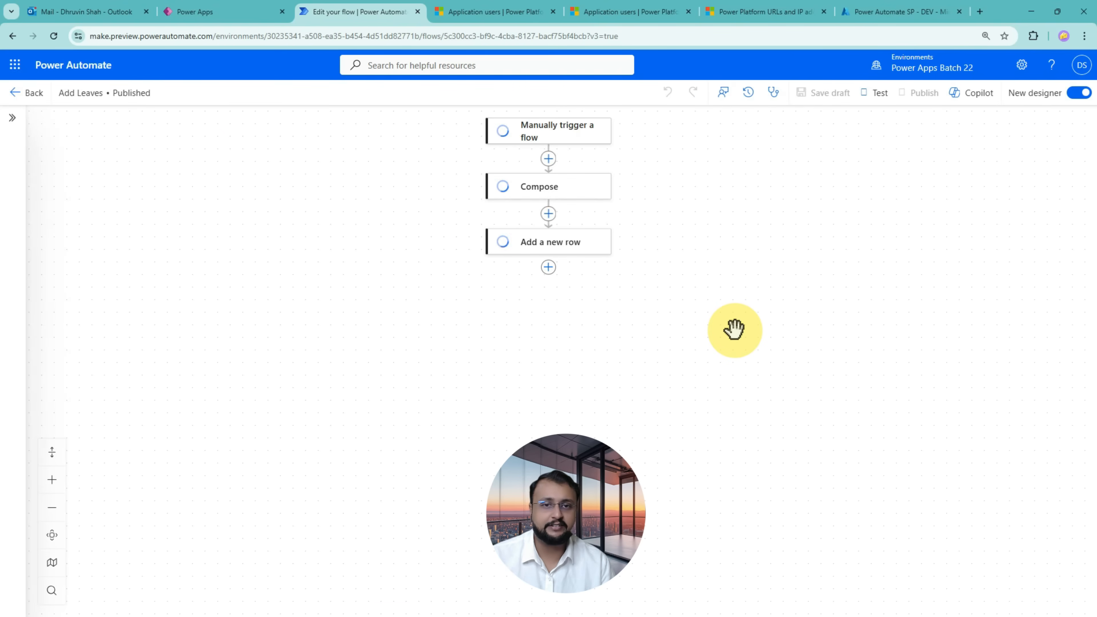
{"action": "left_click", "coordinate": [877, 103]}
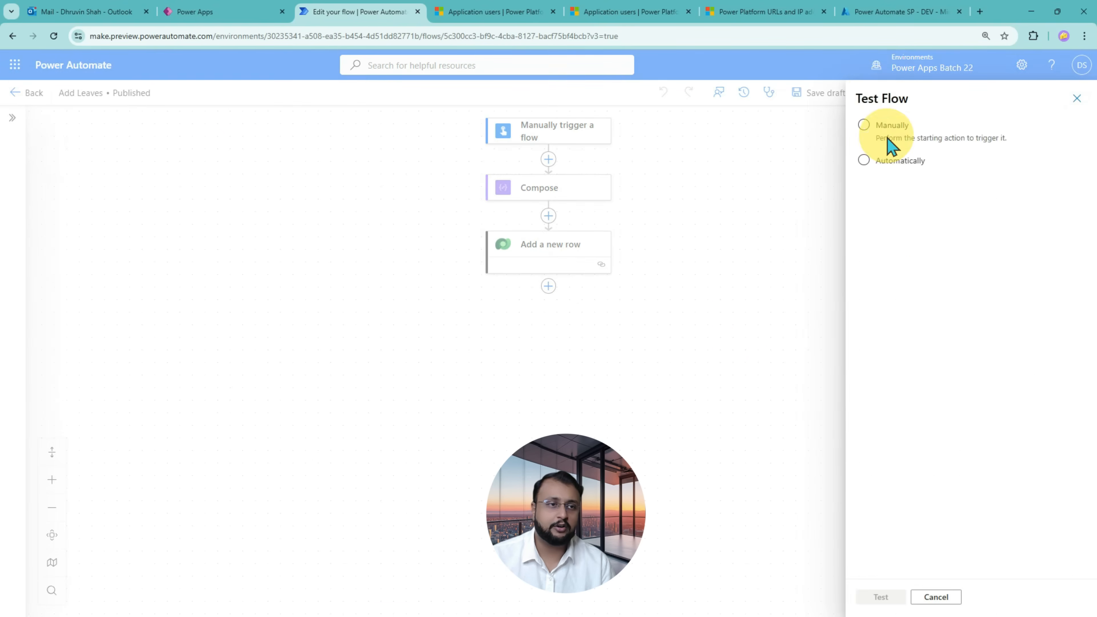
{"action": "left_click", "coordinate": [903, 141]}
{"action": "left_click", "coordinate": [884, 598]}
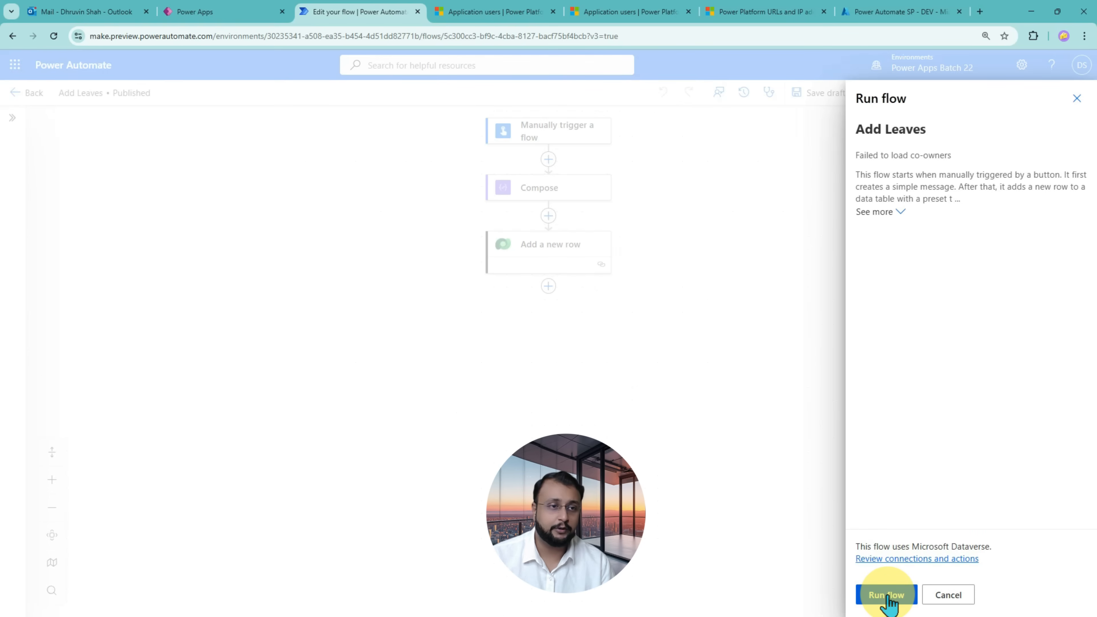
{"action": "left_click", "coordinate": [888, 596]}
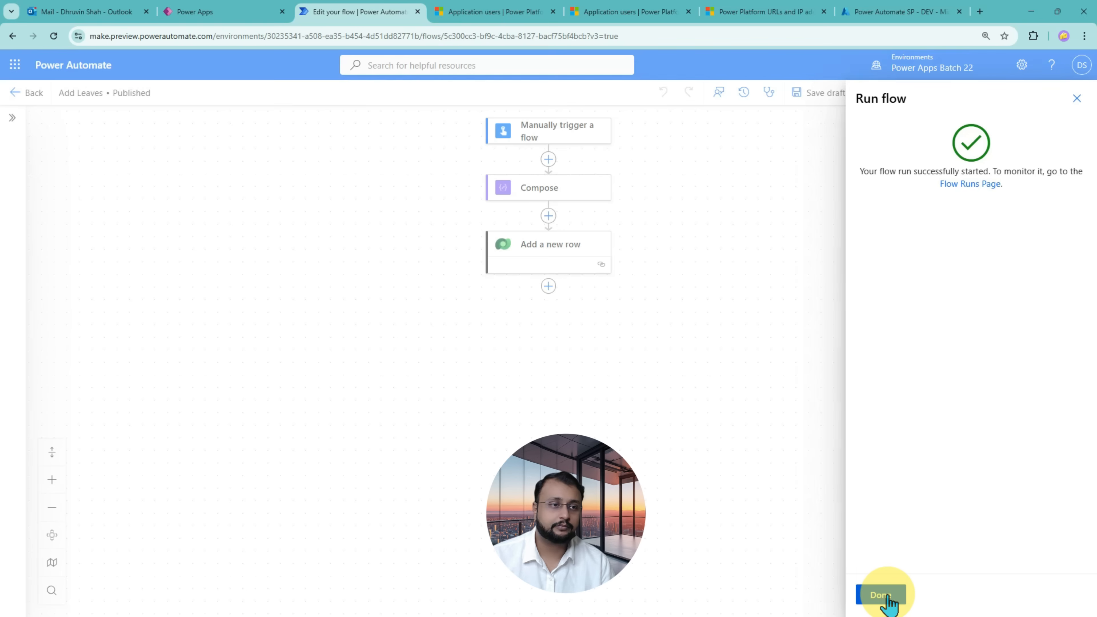
{"action": "left_click", "coordinate": [881, 595]}
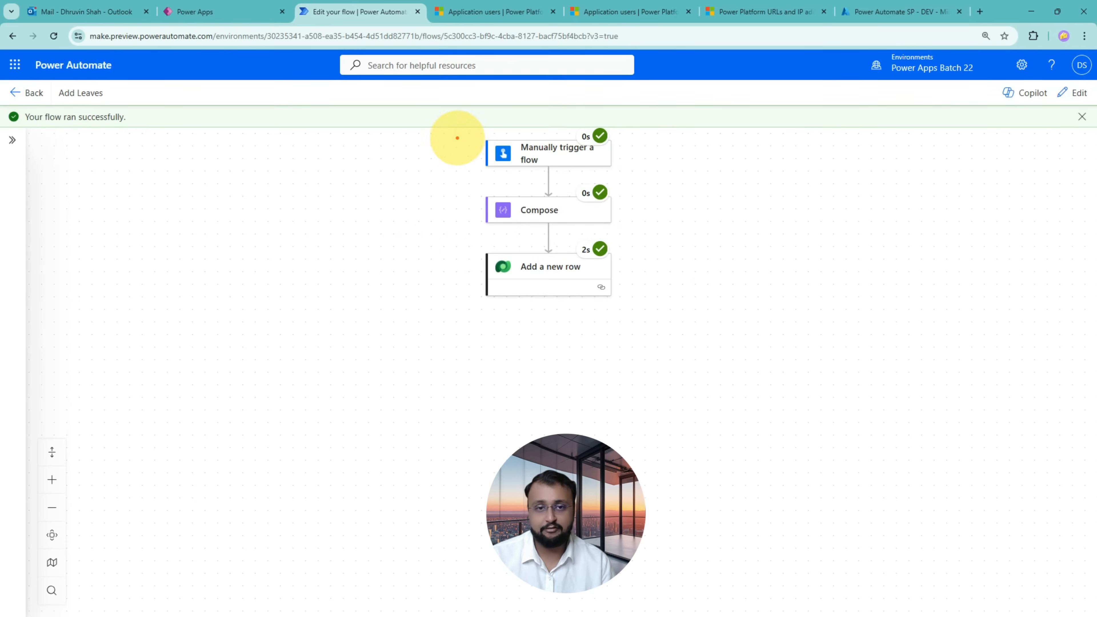
{"action": "left_click_drag", "start_coordinate": [457, 138], "coordinate": [694, 340]}
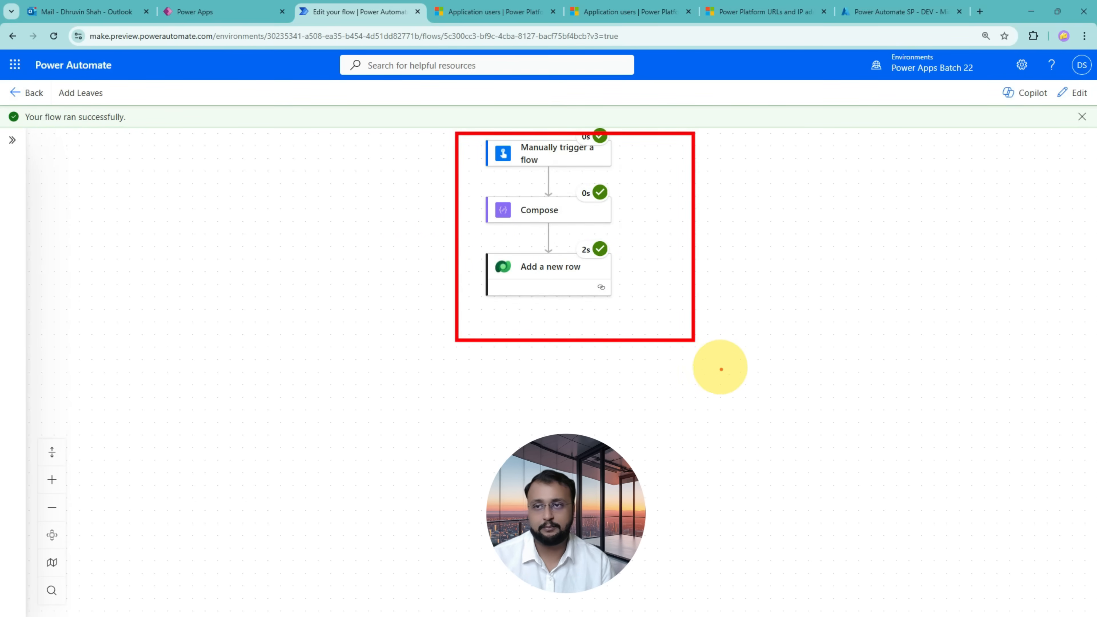
Step: Switch to the Leaves table in Power Apps, refresh it and check the Created By value of the TEST SP row
{"action": "left_click", "coordinate": [201, 17]}
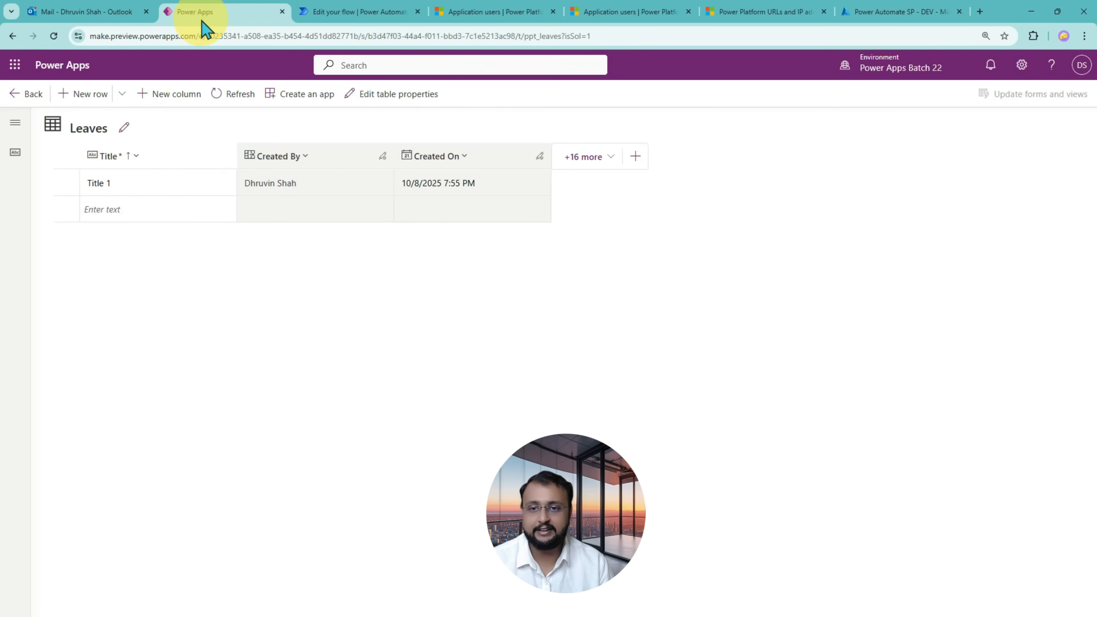
{"action": "left_click", "coordinate": [235, 99]}
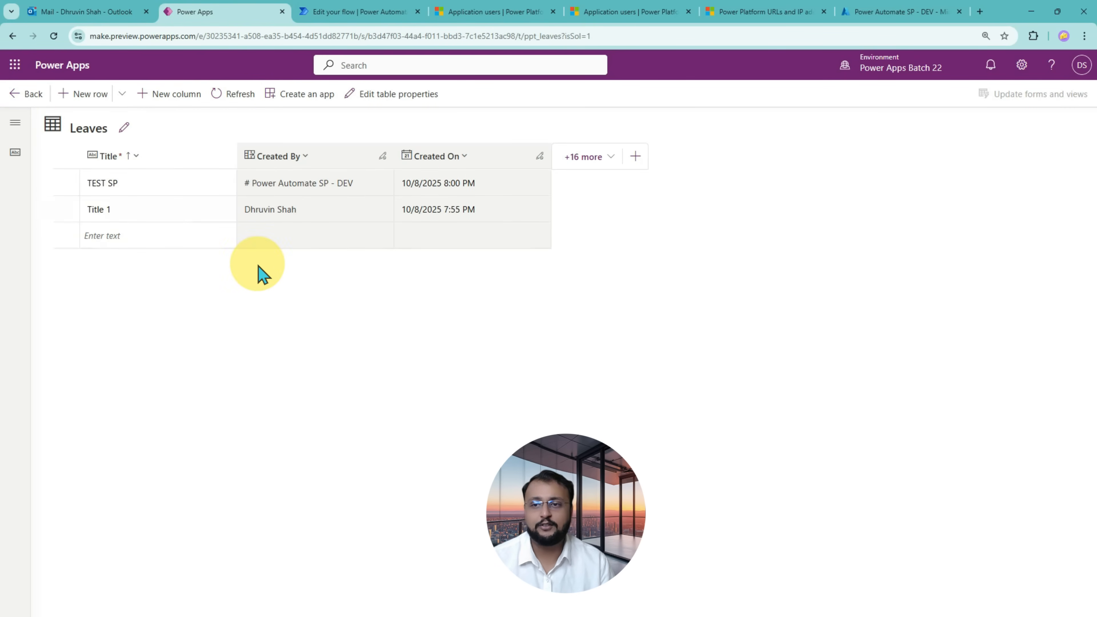
{"action": "mouse_move", "coordinate": [76, 169]}
{"action": "left_mouse_down"}
{"action": "mouse_move", "coordinate": [115, 186]}
{"action": "mouse_move", "coordinate": [220, 196]}
{"action": "mouse_move", "coordinate": [405, 197]}
{"action": "left_mouse_up"}
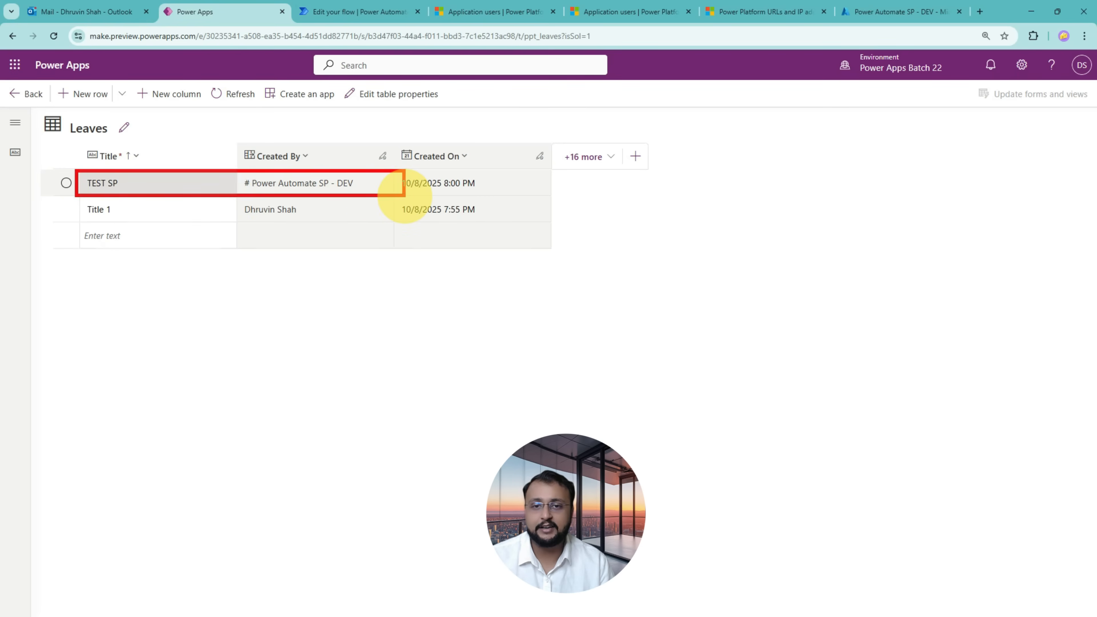
{"action": "left_click_drag", "start_coordinate": [295, 281], "coordinate": [327, 201]}
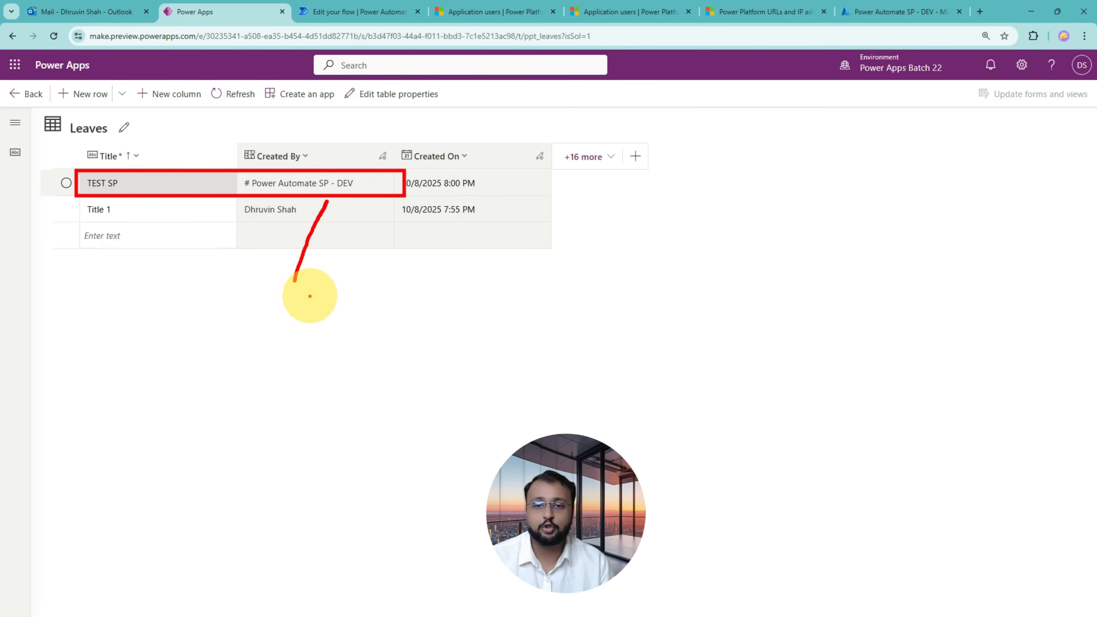
{"action": "mouse_move", "coordinate": [309, 296]}
{"action": "left_mouse_down"}
{"action": "mouse_move", "coordinate": [341, 200]}
{"action": "mouse_move", "coordinate": [348, 228]}
{"action": "mouse_move", "coordinate": [291, 219]}
{"action": "left_mouse_up"}
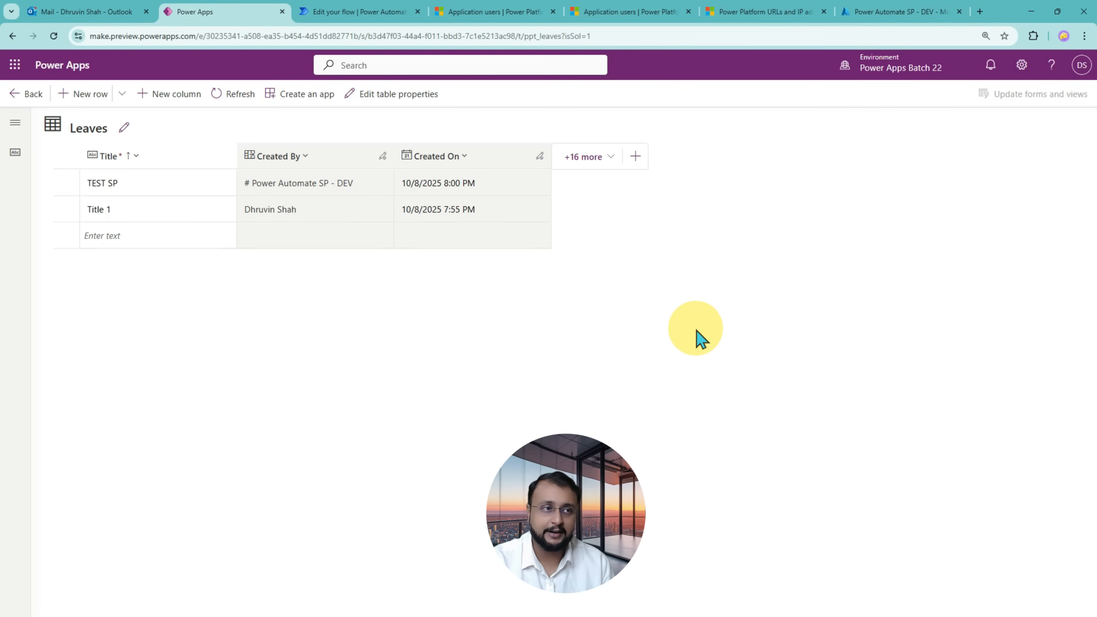
Step: Switch to the Microsoft Learn article on service principal owned flows and read its Licensing requirements section
{"action": "left_click", "coordinate": [1031, 12]}
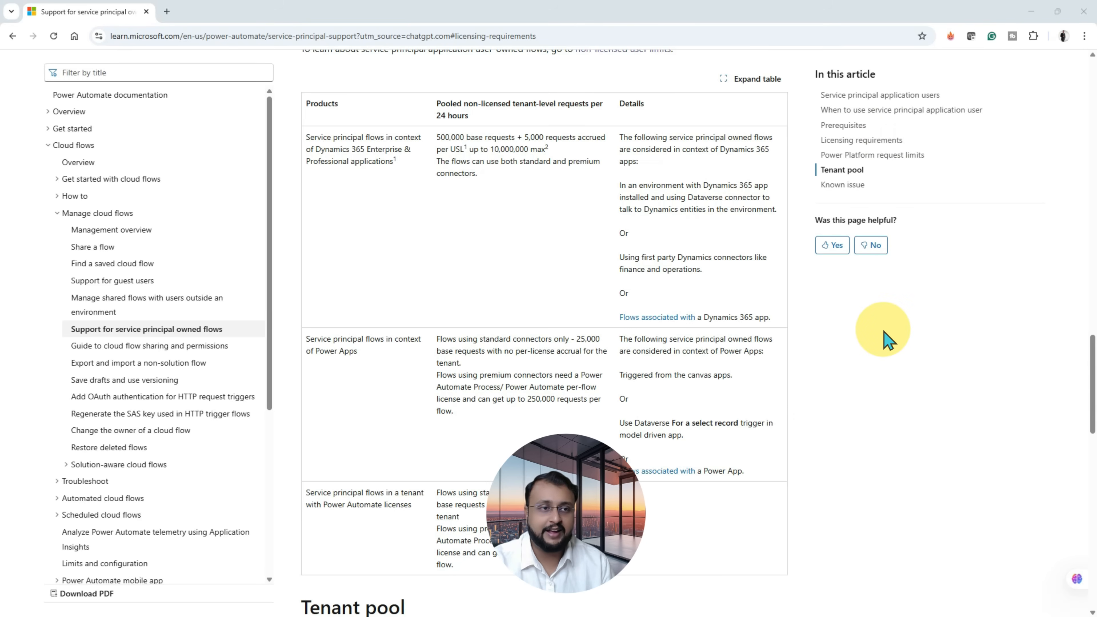
{"action": "left_click", "coordinate": [881, 141]}
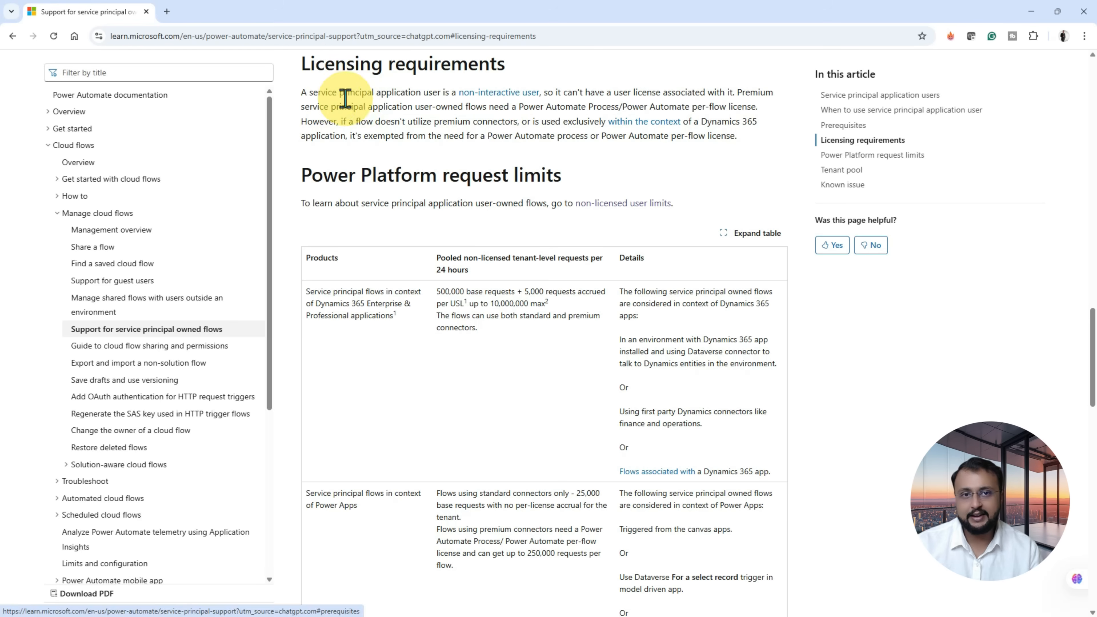
{"action": "left_click_drag", "start_coordinate": [293, 78], "coordinate": [797, 156]}
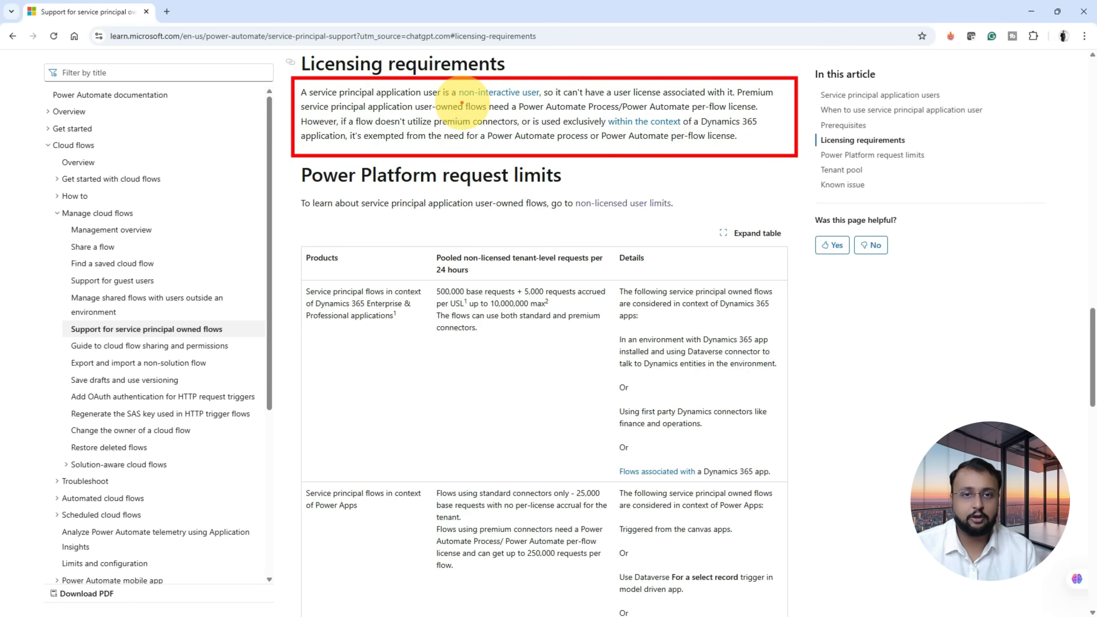
{"action": "left_click_drag", "start_coordinate": [461, 105], "coordinate": [523, 99]}
{"action": "left_click", "coordinate": [518, 108]}
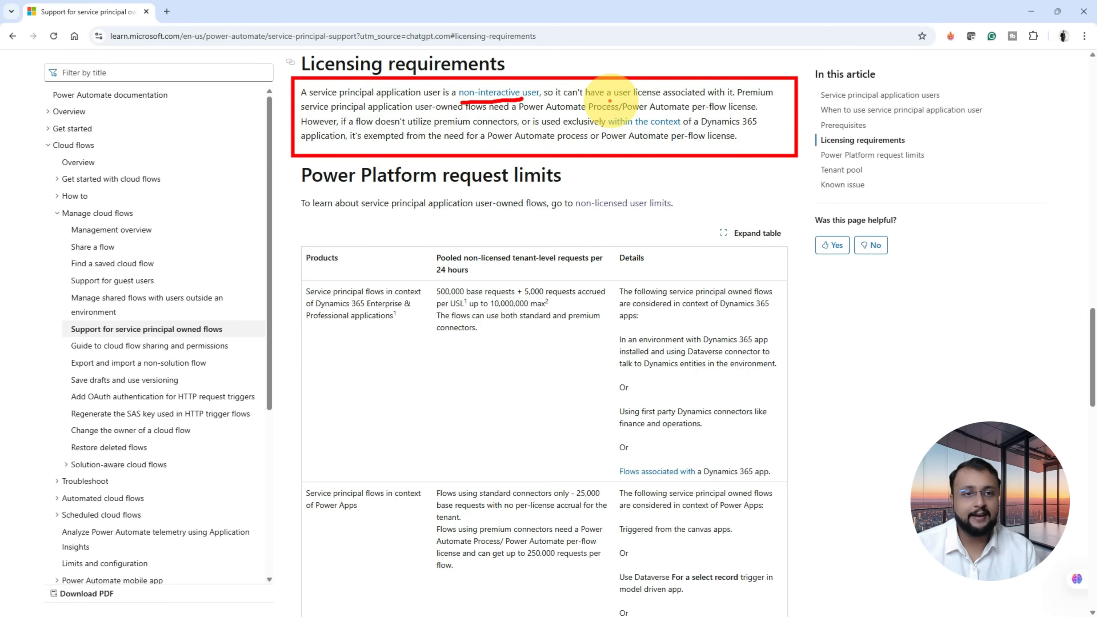
{"action": "left_click_drag", "start_coordinate": [608, 100], "coordinate": [701, 97]}
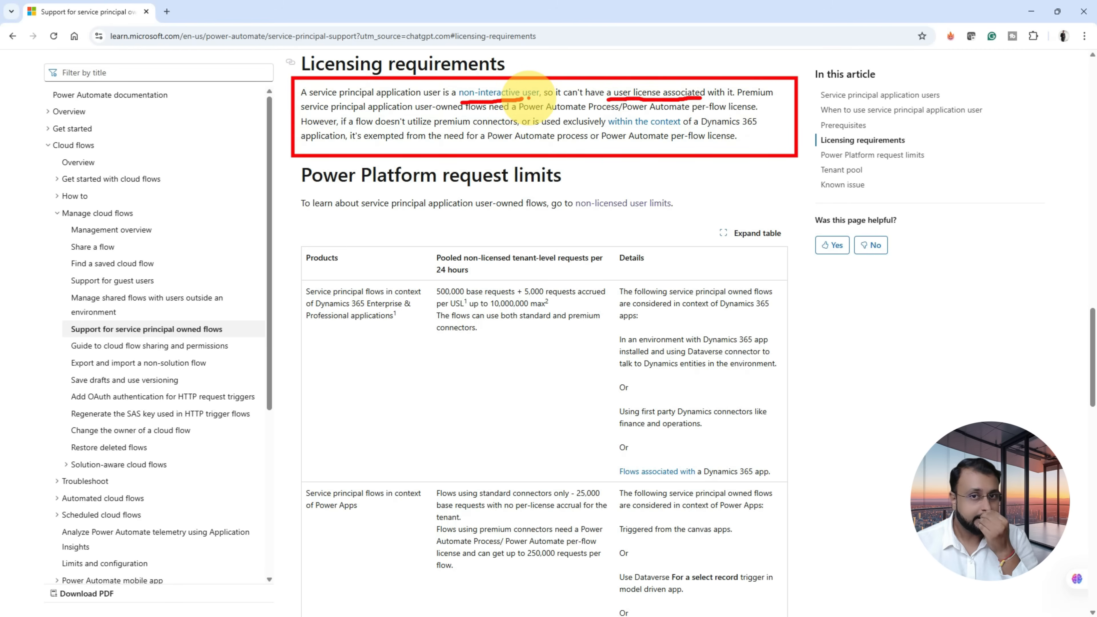
{"action": "key", "text": "Escape"}
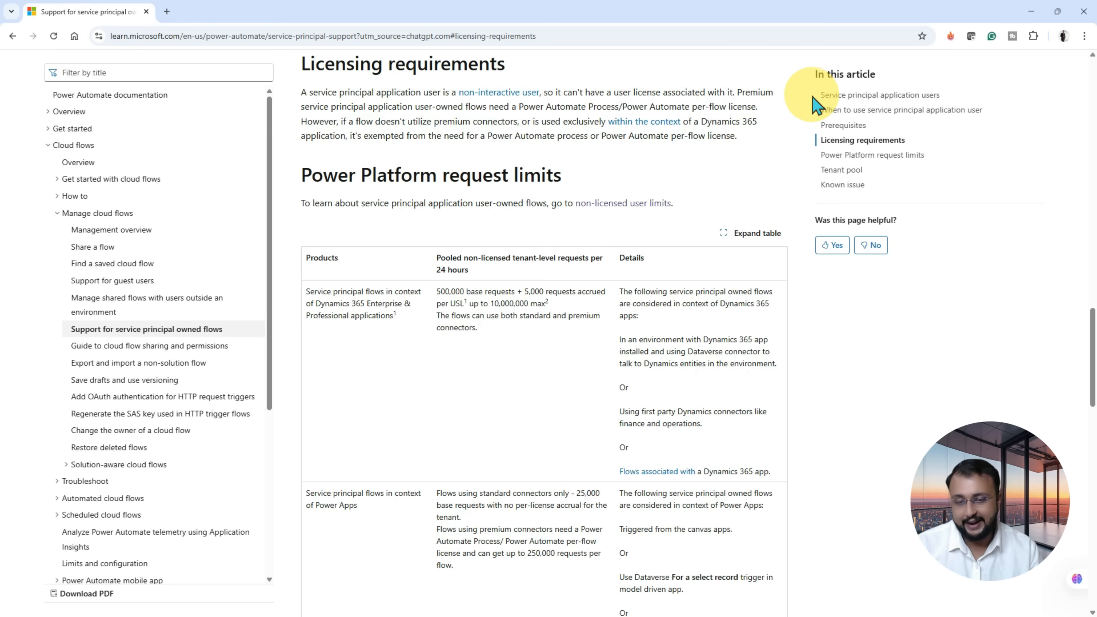
{"action": "left_click_drag", "start_coordinate": [739, 98], "coordinate": [777, 102]}
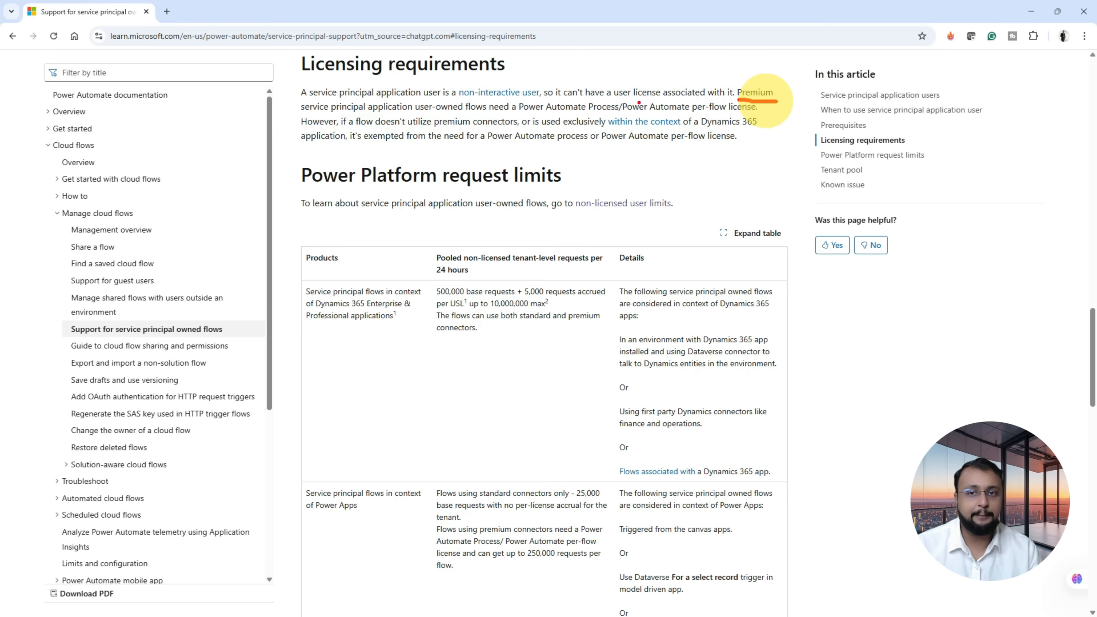
{"action": "left_click_drag", "start_coordinate": [307, 114], "coordinate": [758, 114]}
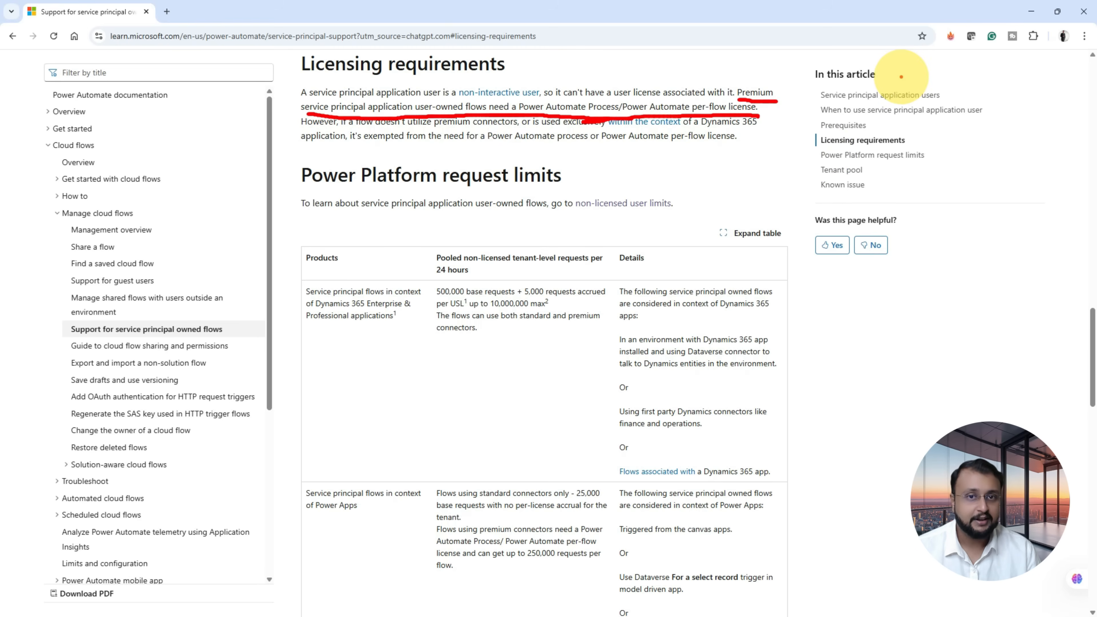
{"action": "key", "text": "Escape"}
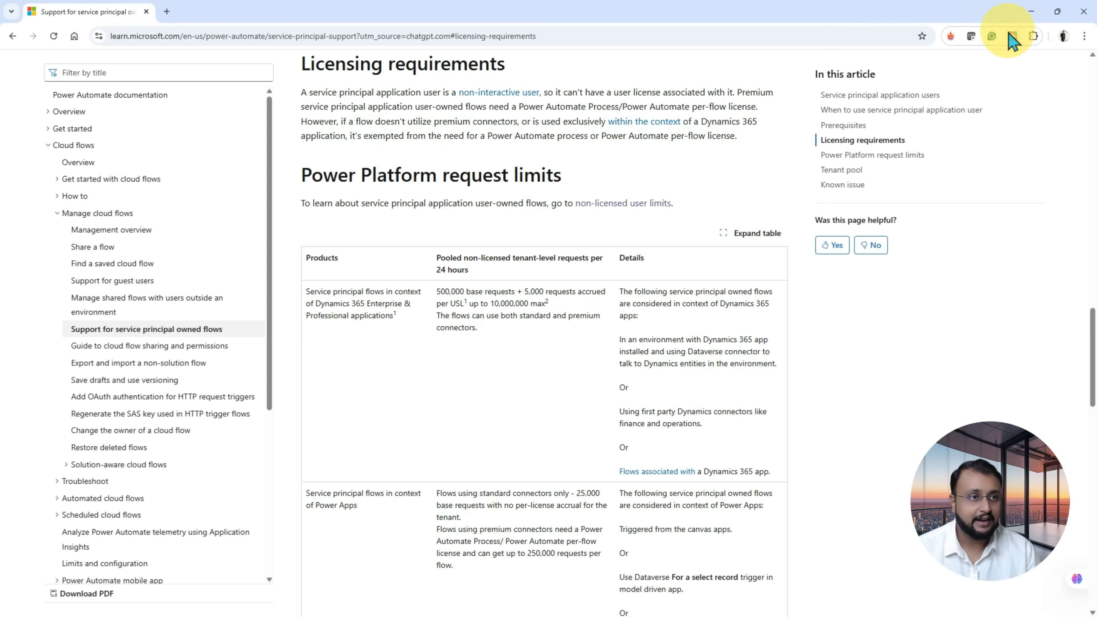
Step: Switch to the Power Platform licensing PDF in Acrobat and review the Per flow, Hosted Process and Process Mining columns of the Power Automate summary
{"action": "left_click", "coordinate": [1030, 13]}
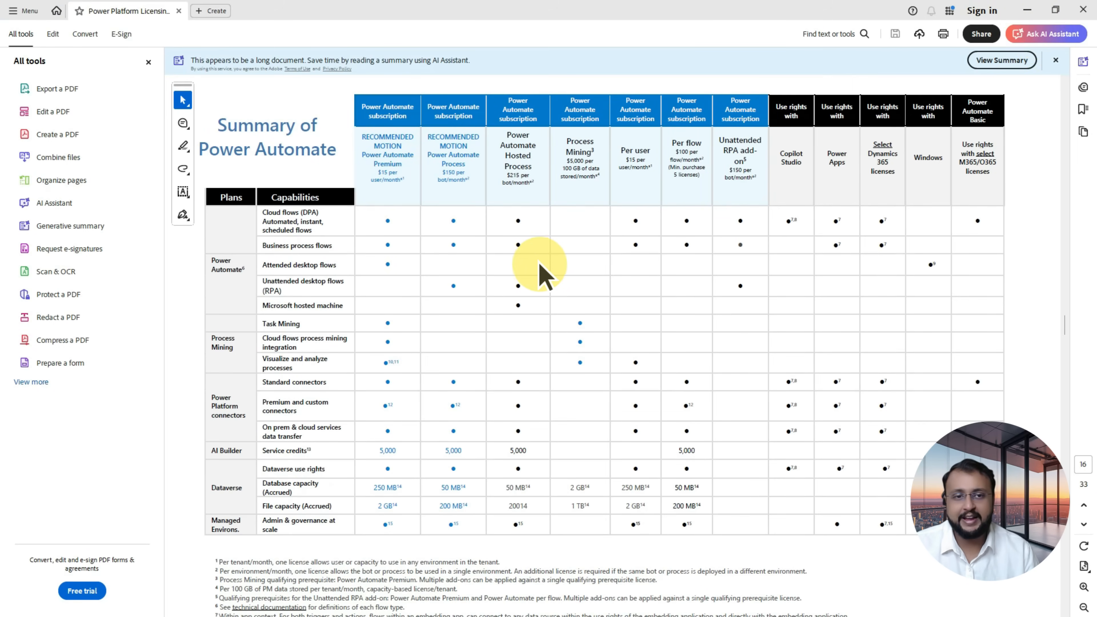
{"action": "left_click", "coordinate": [148, 61]}
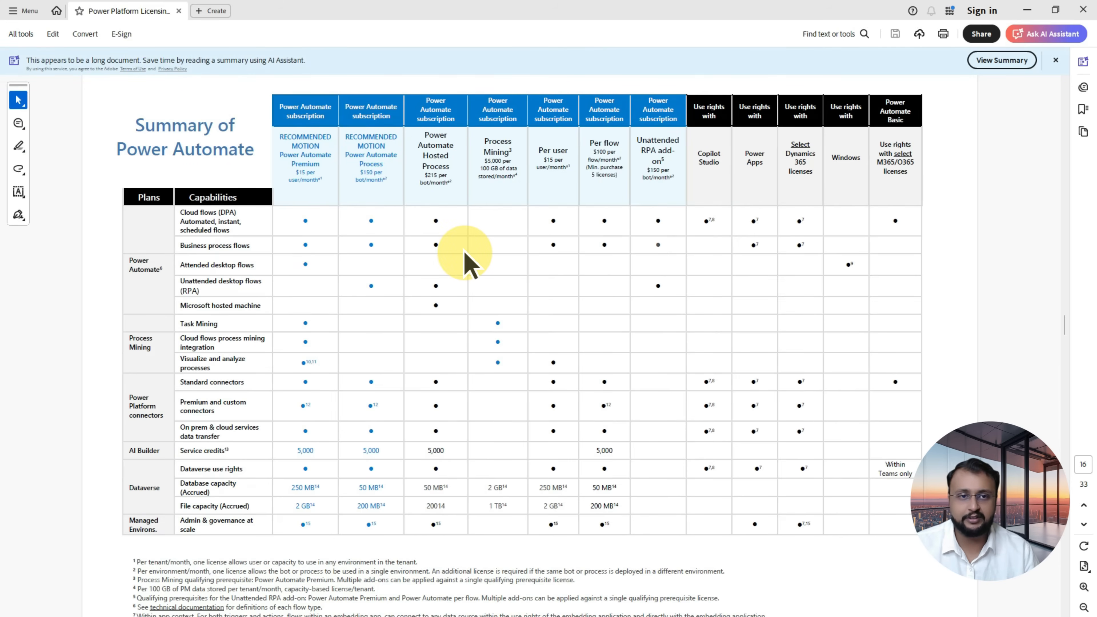
{"action": "scroll", "coordinate": [464, 250], "scroll_direction": "up", "scroll_amount": 1, "text": "ctrl"}
{"action": "scroll", "coordinate": [545, 264], "scroll_direction": "up", "scroll_amount": 1}
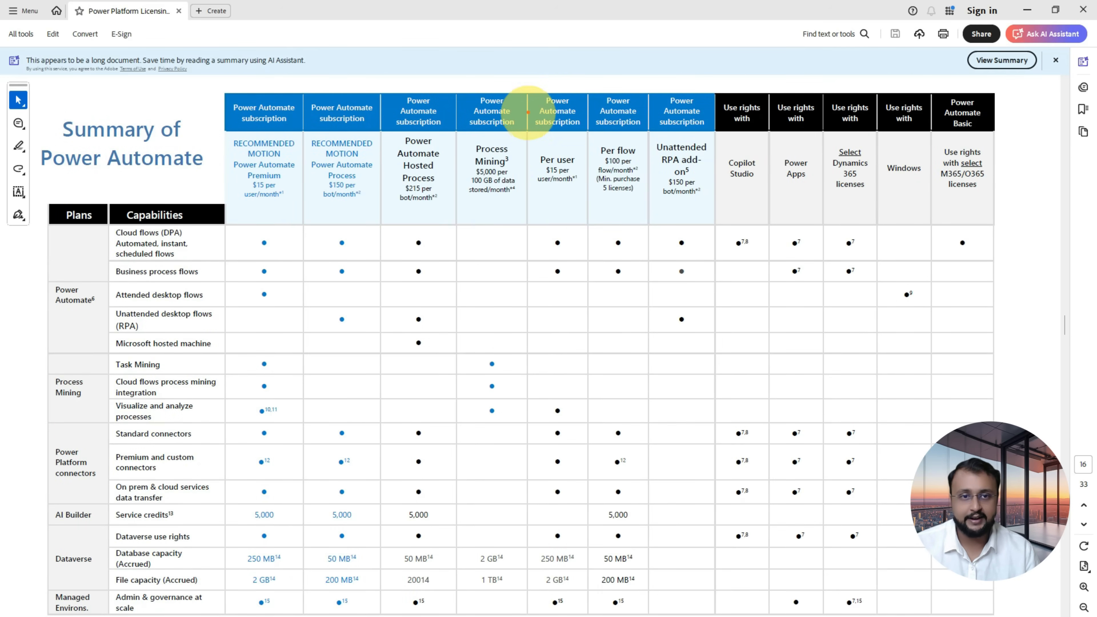
{"action": "left_click_drag", "start_coordinate": [587, 89], "coordinate": [647, 609]}
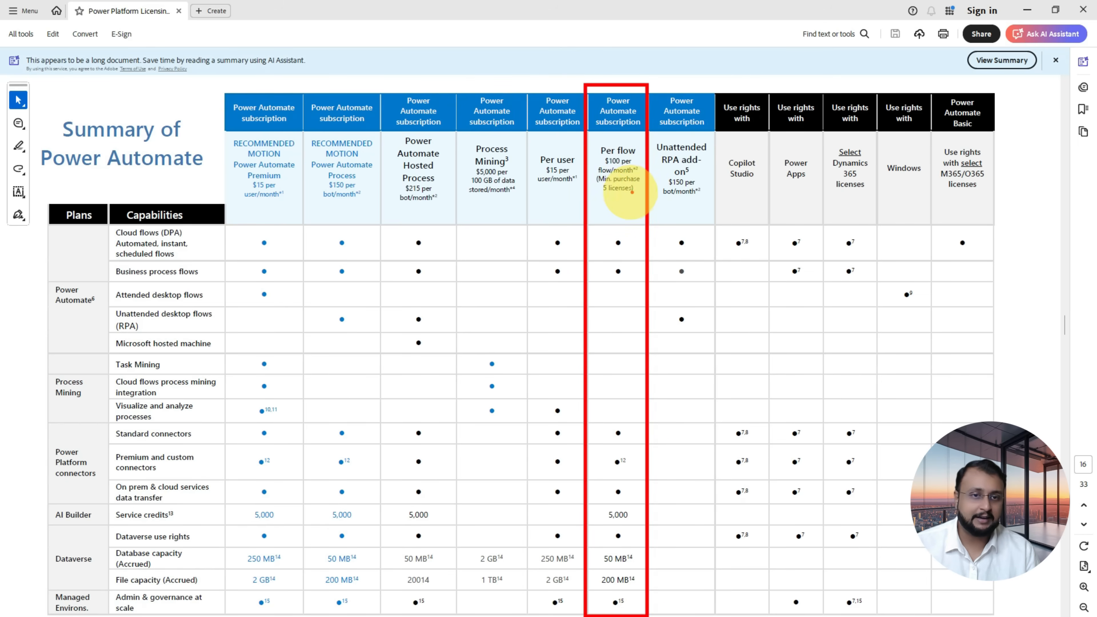
{"action": "mouse_move", "coordinate": [609, 206]}
{"action": "left_mouse_down"}
{"action": "mouse_move", "coordinate": [622, 216]}
{"action": "mouse_move", "coordinate": [638, 201]}
{"action": "mouse_move", "coordinate": [624, 203]}
{"action": "left_mouse_up"}
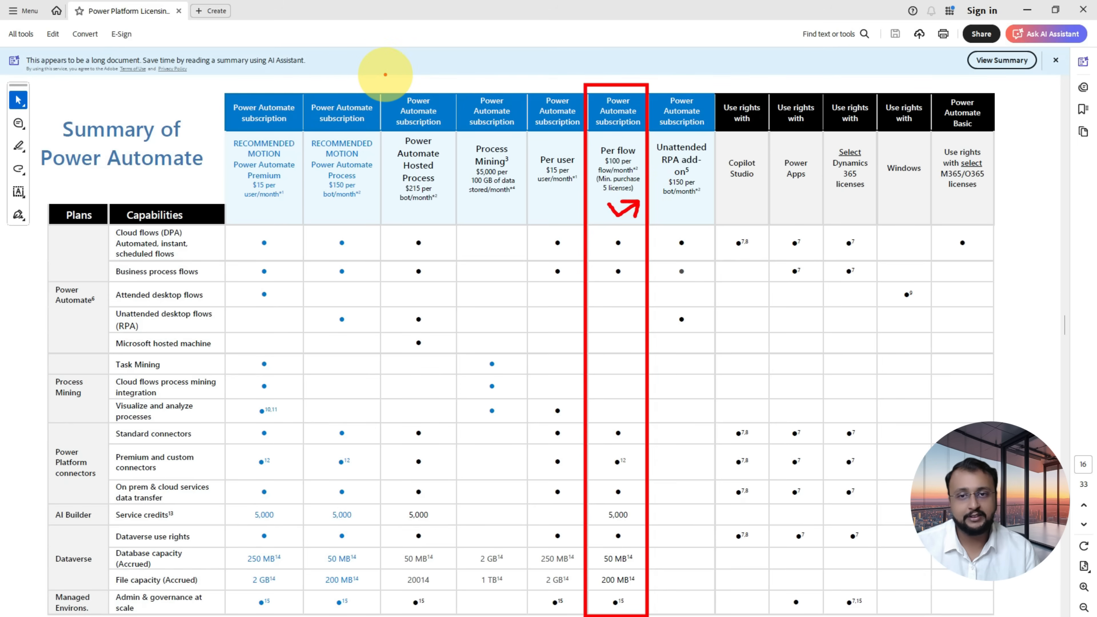
{"action": "mouse_move", "coordinate": [387, 73]}
{"action": "left_mouse_down"}
{"action": "mouse_move", "coordinate": [467, 607]}
{"action": "mouse_move", "coordinate": [530, 605]}
{"action": "left_mouse_up"}
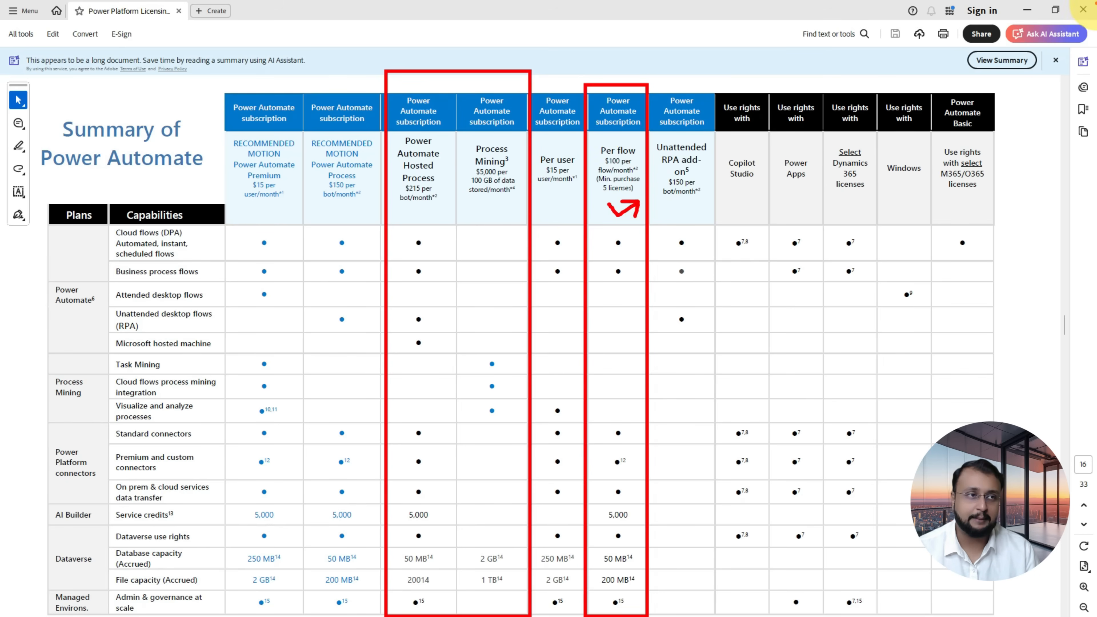
{"action": "key", "text": "Escape"}
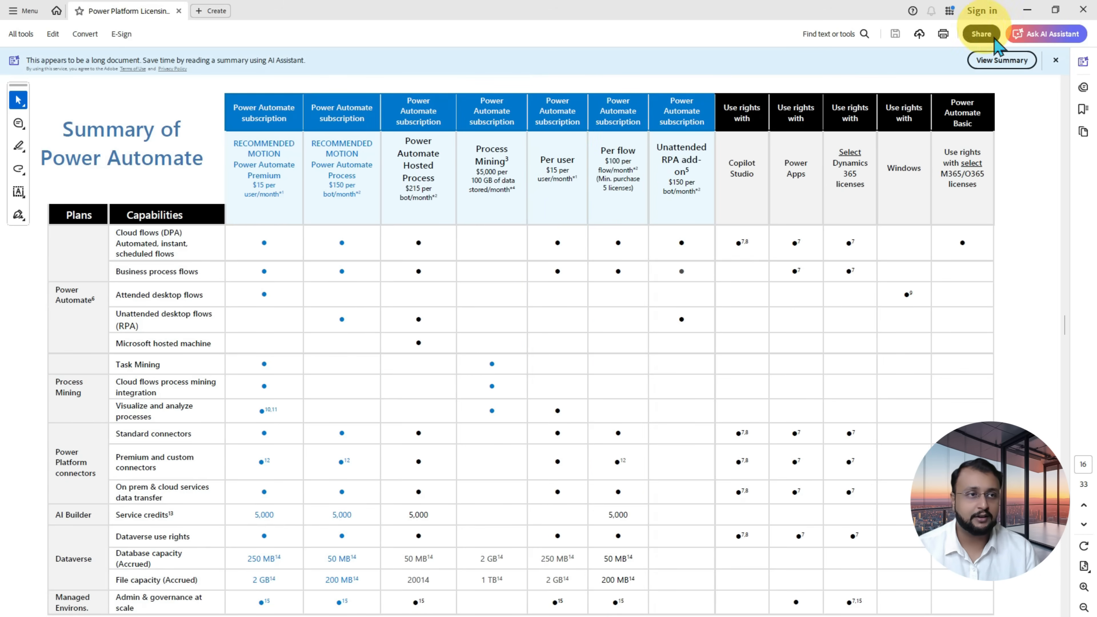
Step: Return to the Microsoft Learn article and review the per-flow license requirement and the Dynamics 365 context exemption under Licensing requirements
{"action": "double_click", "coordinate": [855, 17]}
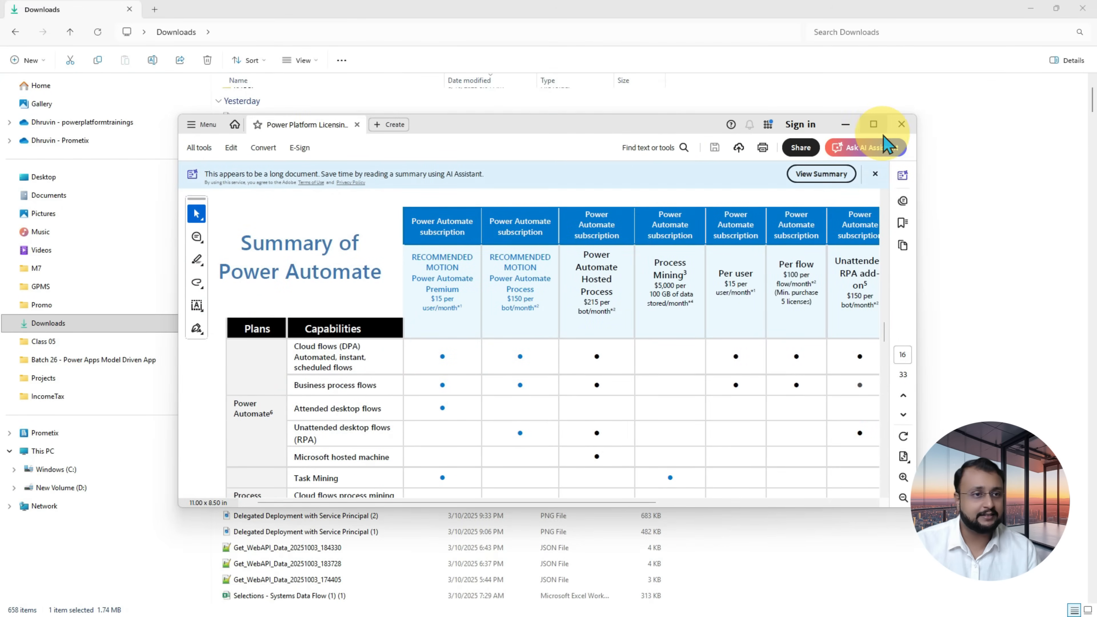
{"action": "left_click", "coordinate": [1031, 10]}
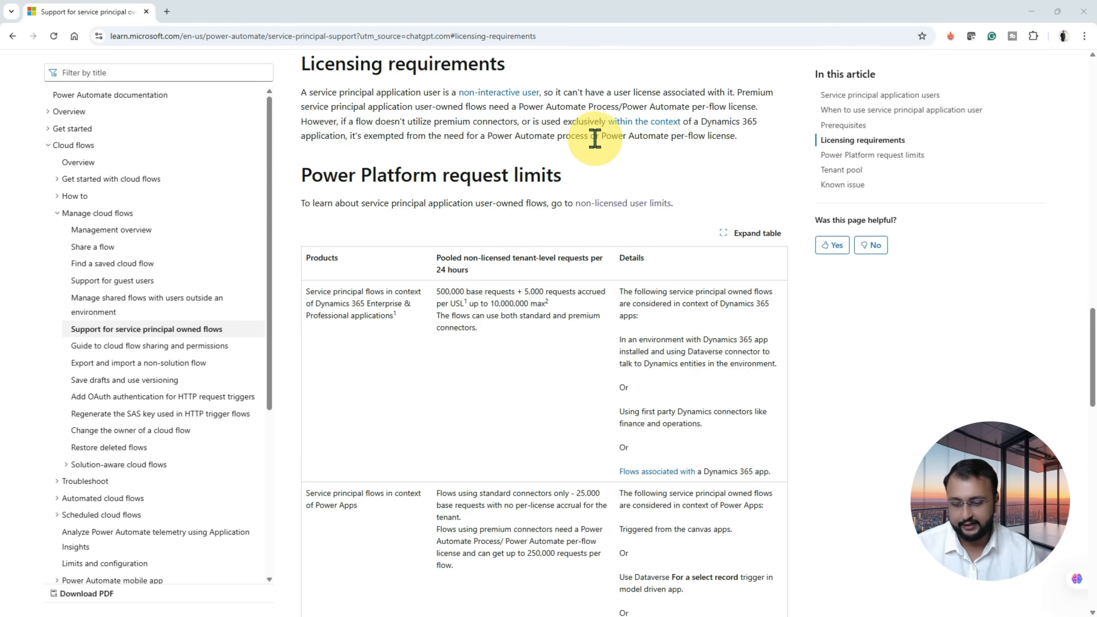
{"action": "left_click_drag", "start_coordinate": [521, 114], "coordinate": [750, 116]}
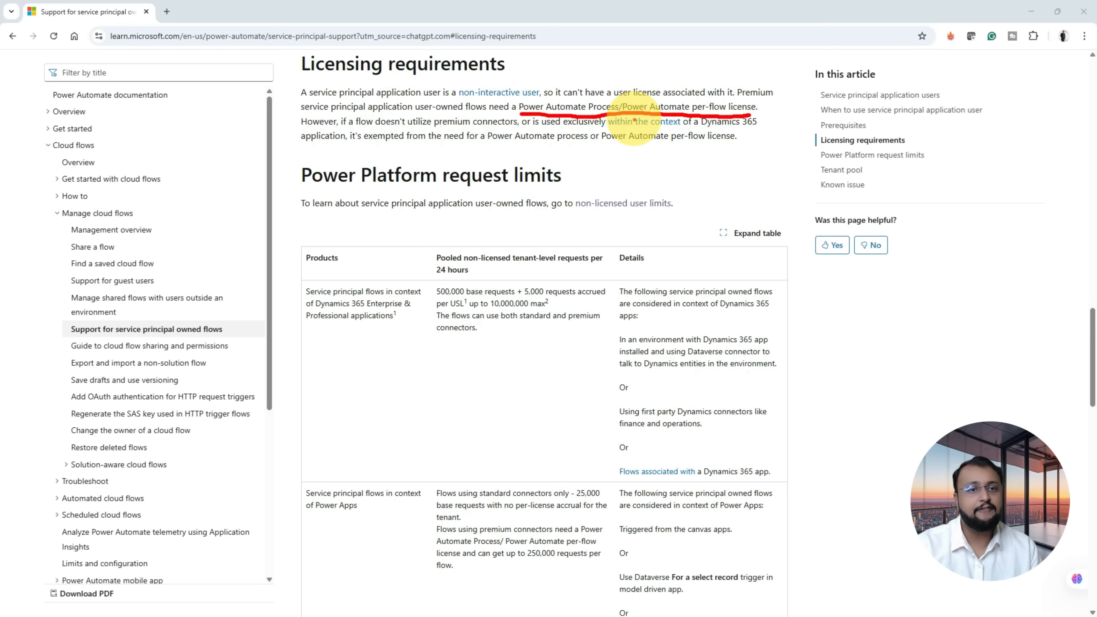
{"action": "left_click_drag", "start_coordinate": [613, 126], "coordinate": [746, 128]}
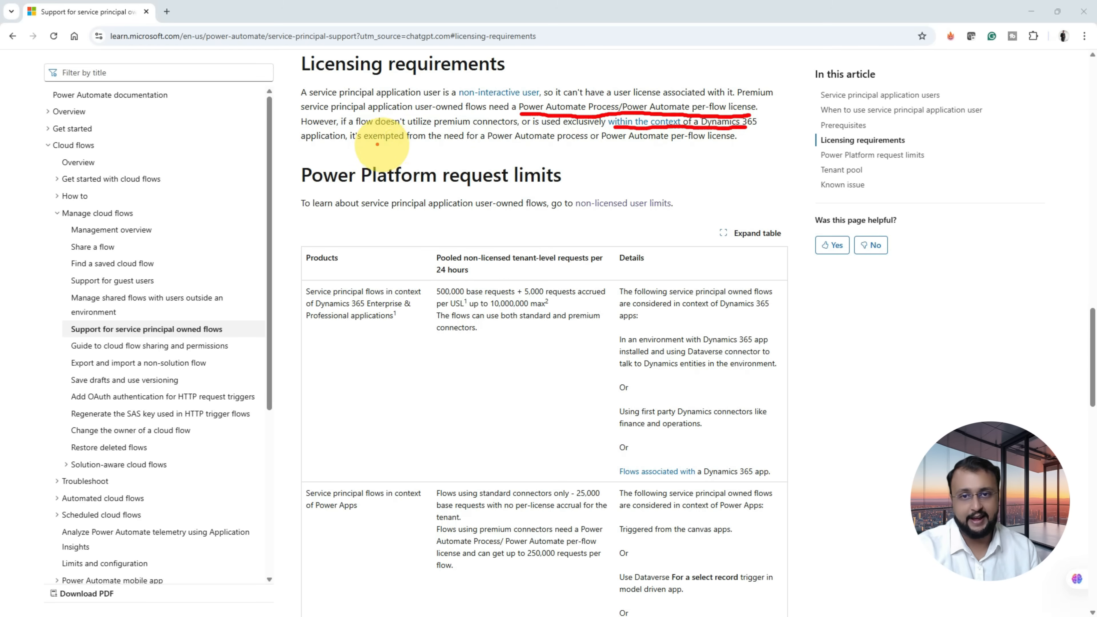
{"action": "left_click_drag", "start_coordinate": [350, 145], "coordinate": [736, 148]}
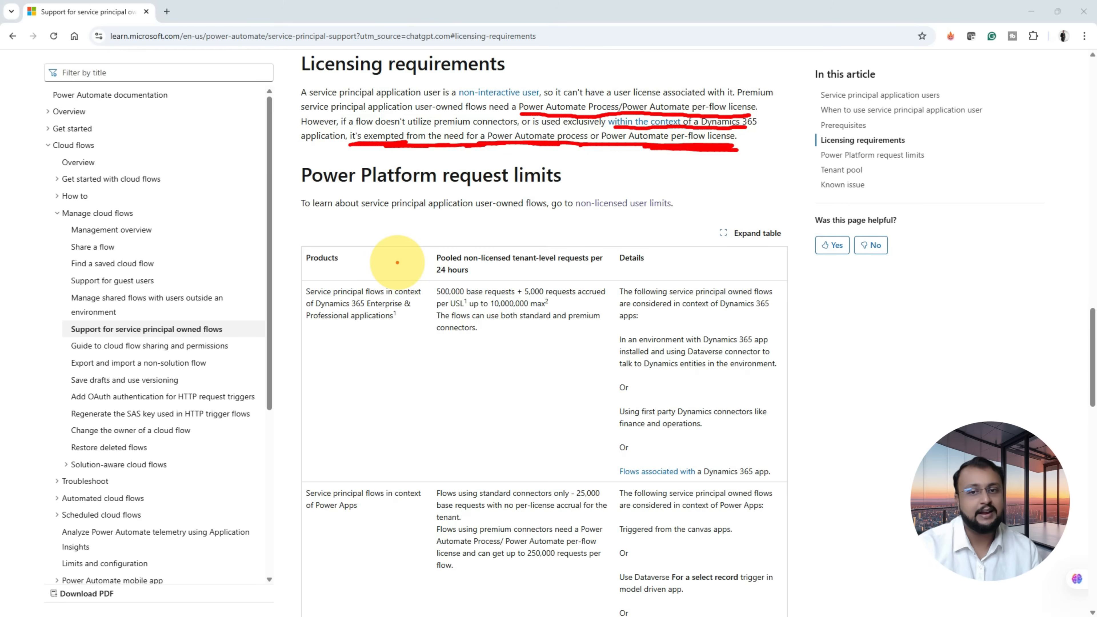
Step: Review the Power Platform request limits table for service principal flows in Dynamics 365, Power Apps and Power Automate licensed tenants
{"action": "scroll", "coordinate": [398, 260], "scroll_direction": "down", "scroll_amount": 3}
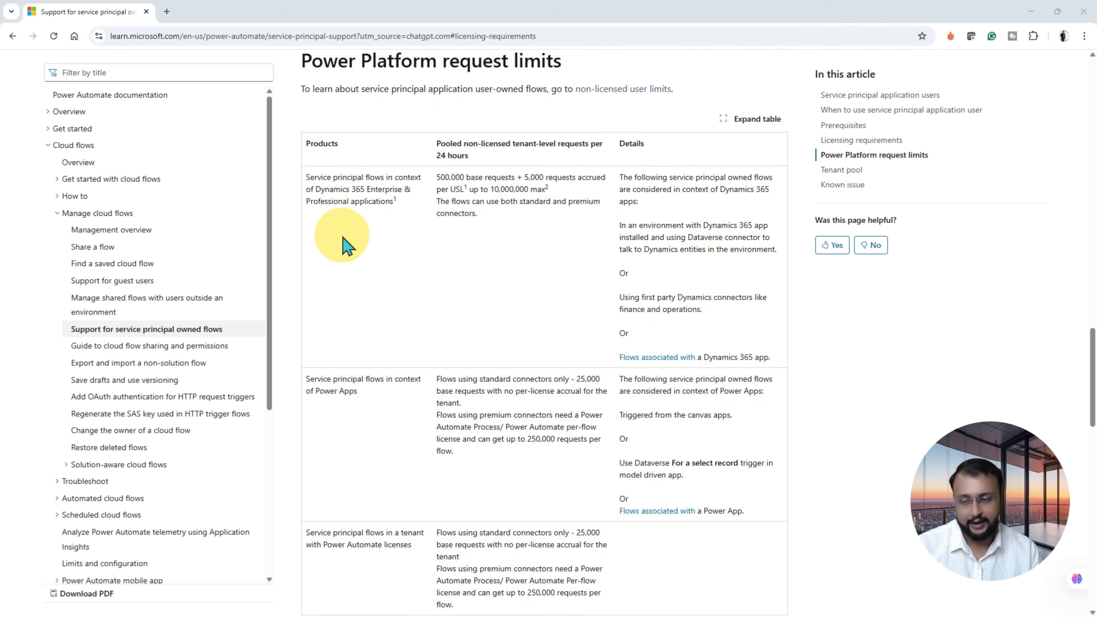
{"action": "left_click_drag", "start_coordinate": [295, 165], "coordinate": [428, 245]}
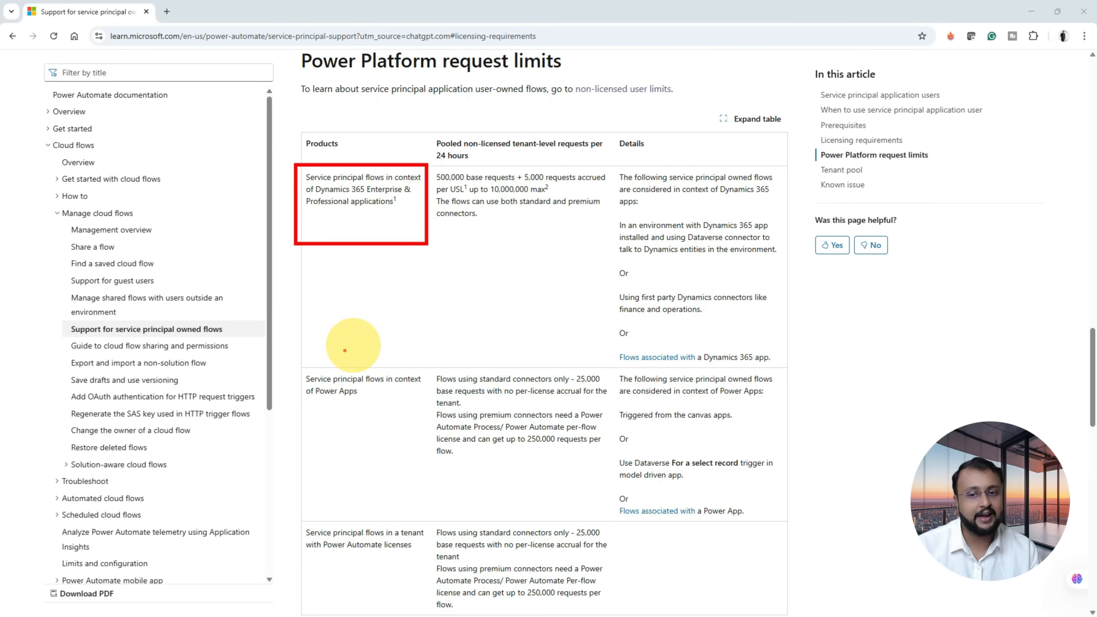
{"action": "left_click_drag", "start_coordinate": [301, 364], "coordinate": [432, 436]}
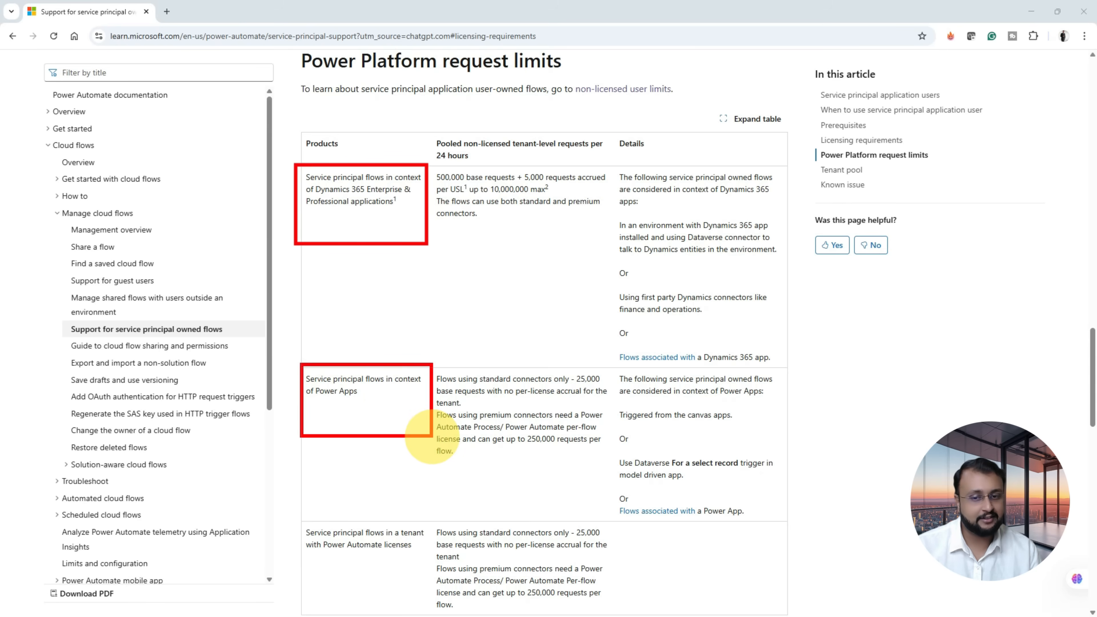
{"action": "left_click_drag", "start_coordinate": [299, 523], "coordinate": [433, 584]}
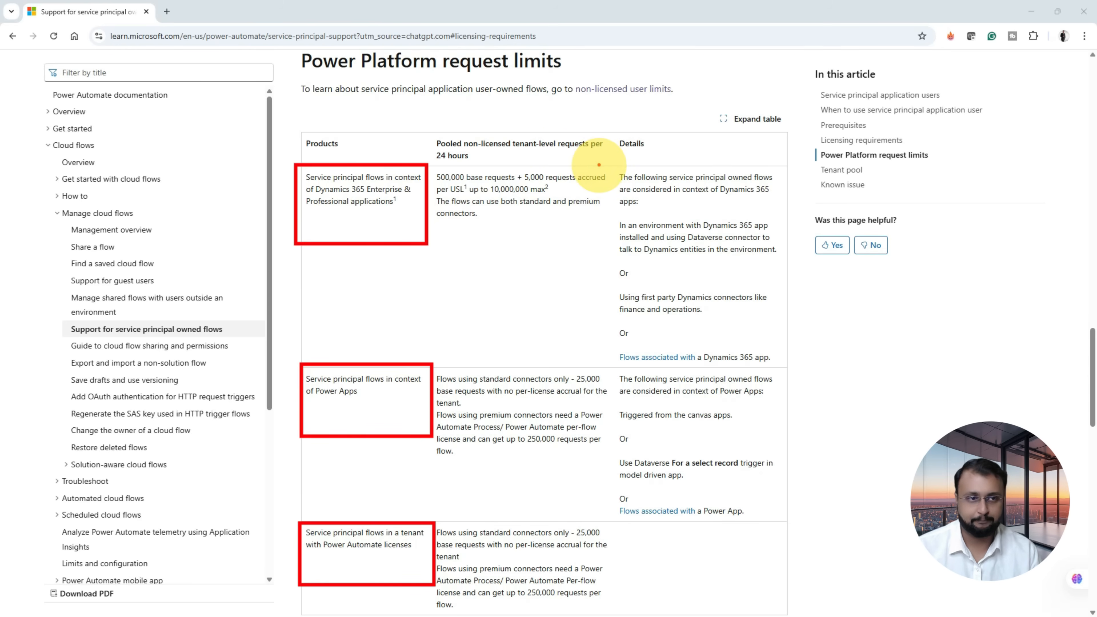
{"action": "key", "text": "Escape"}
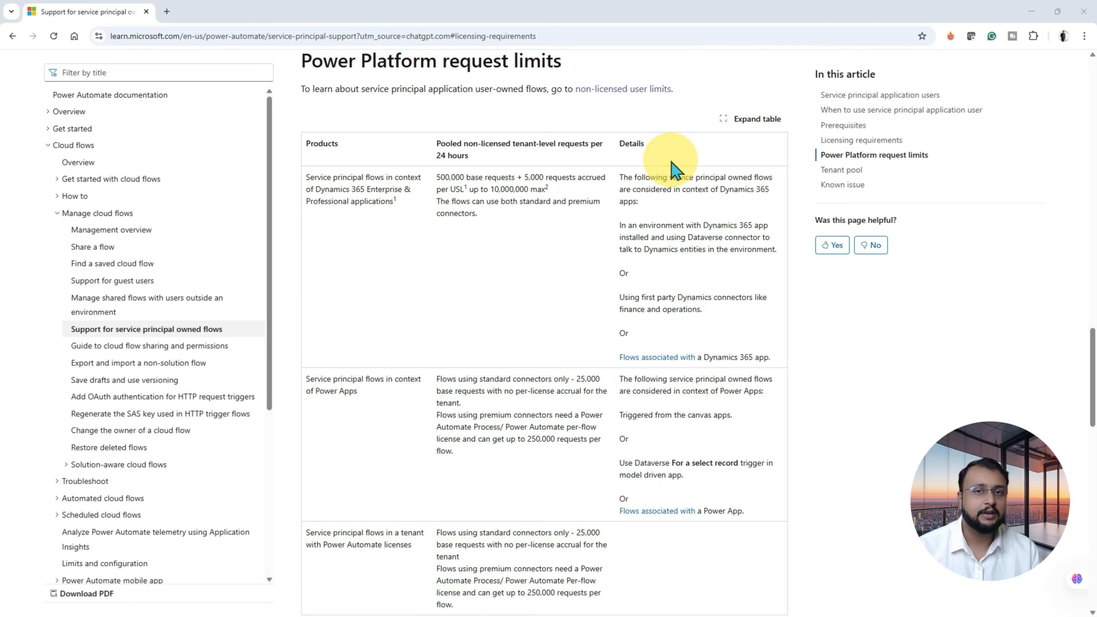
{"action": "scroll", "coordinate": [602, 279], "scroll_direction": "up", "scroll_amount": 4}
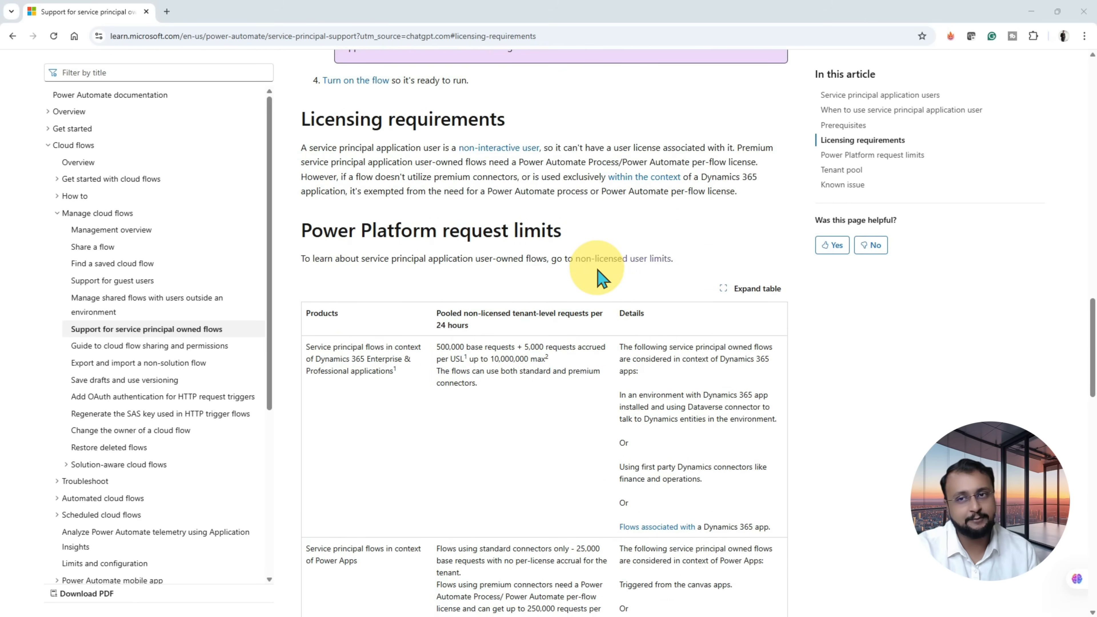
{"action": "scroll", "coordinate": [602, 278], "scroll_direction": "down", "scroll_amount": 1}
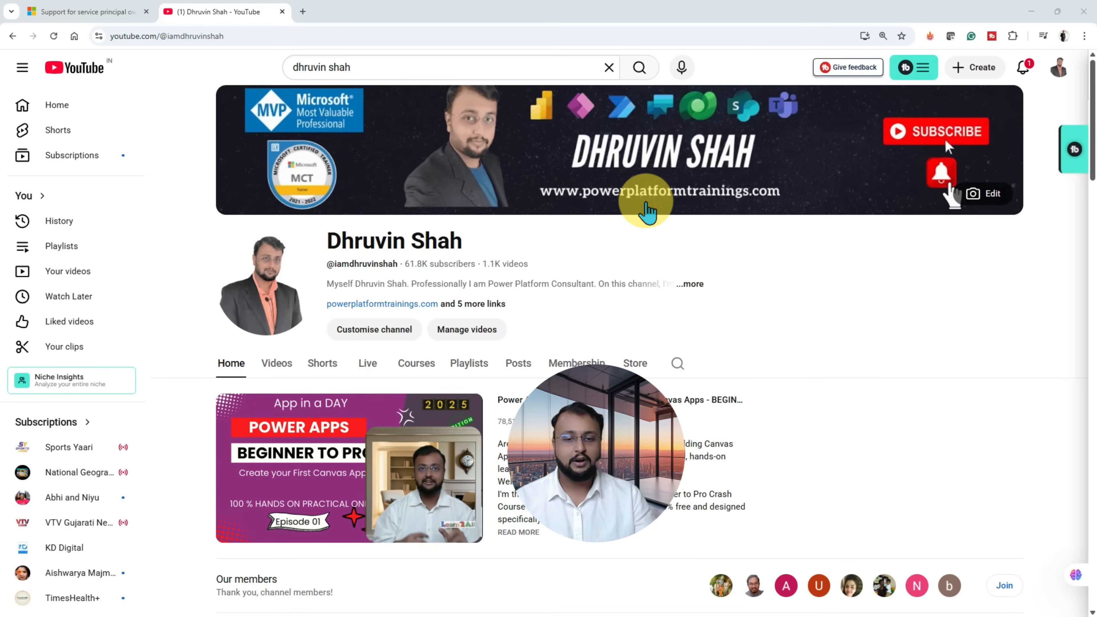
Step: Look through the YouTube channel's home page, including its Premium Membership Courses section
{"action": "scroll", "coordinate": [647, 221], "scroll_direction": "down", "scroll_amount": 1}
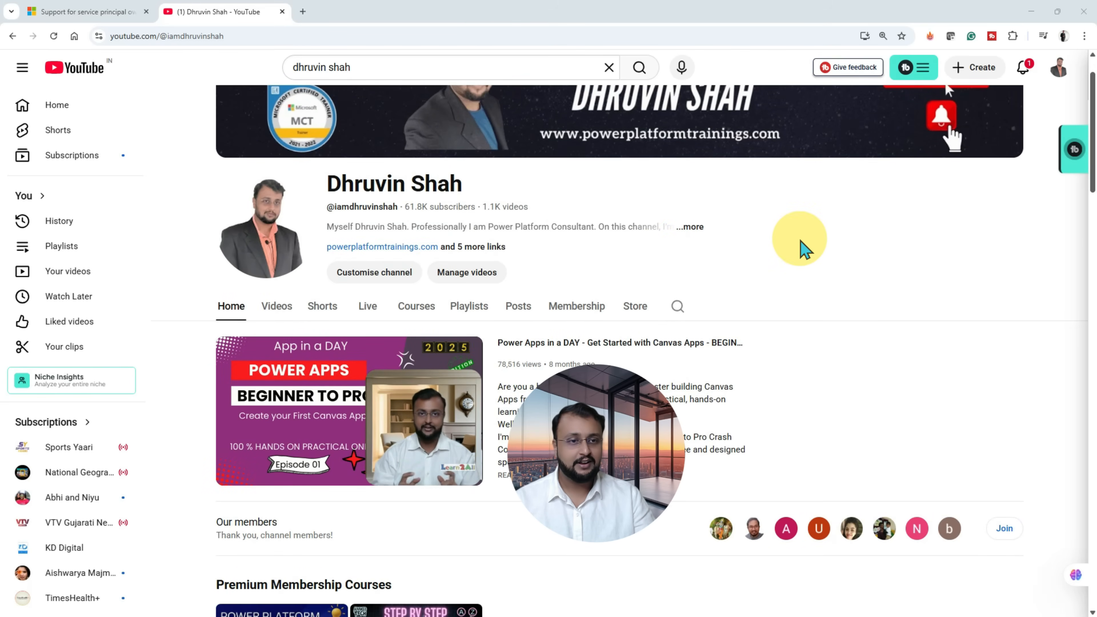
{"action": "scroll", "coordinate": [401, 376], "scroll_direction": "down", "scroll_amount": 3}
{"action": "scroll", "coordinate": [401, 375], "scroll_direction": "down", "scroll_amount": 1}
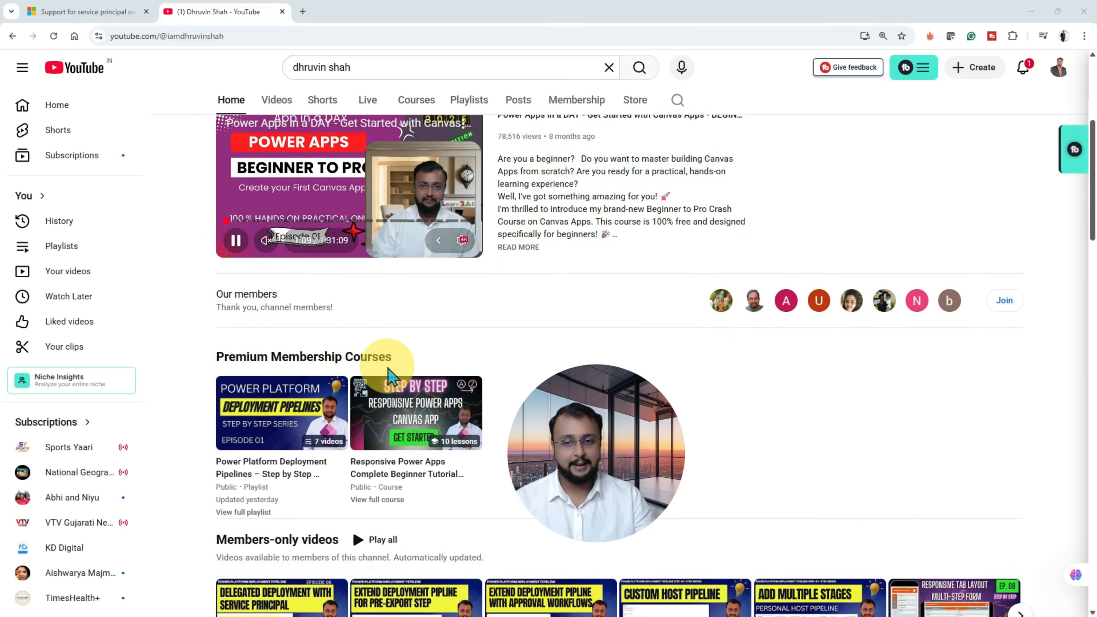
{"action": "scroll", "coordinate": [380, 367], "scroll_direction": "down", "scroll_amount": 1}
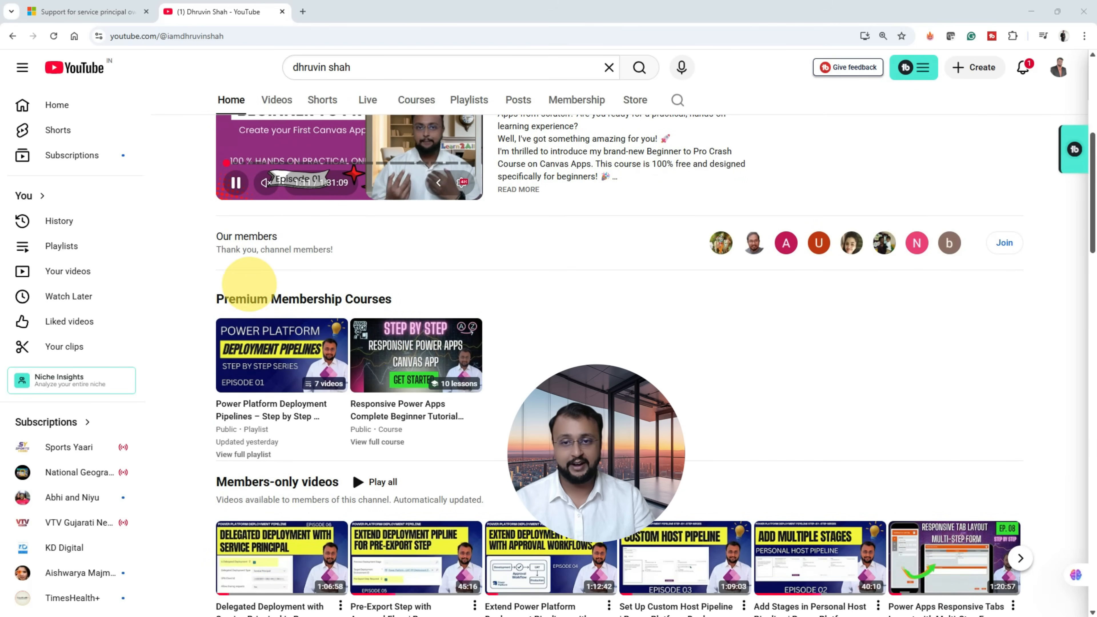
{"action": "mouse_move", "coordinate": [166, 279]}
{"action": "left_mouse_down"}
{"action": "mouse_move", "coordinate": [698, 464]}
{"action": "mouse_move", "coordinate": [1015, 458]}
{"action": "left_mouse_up"}
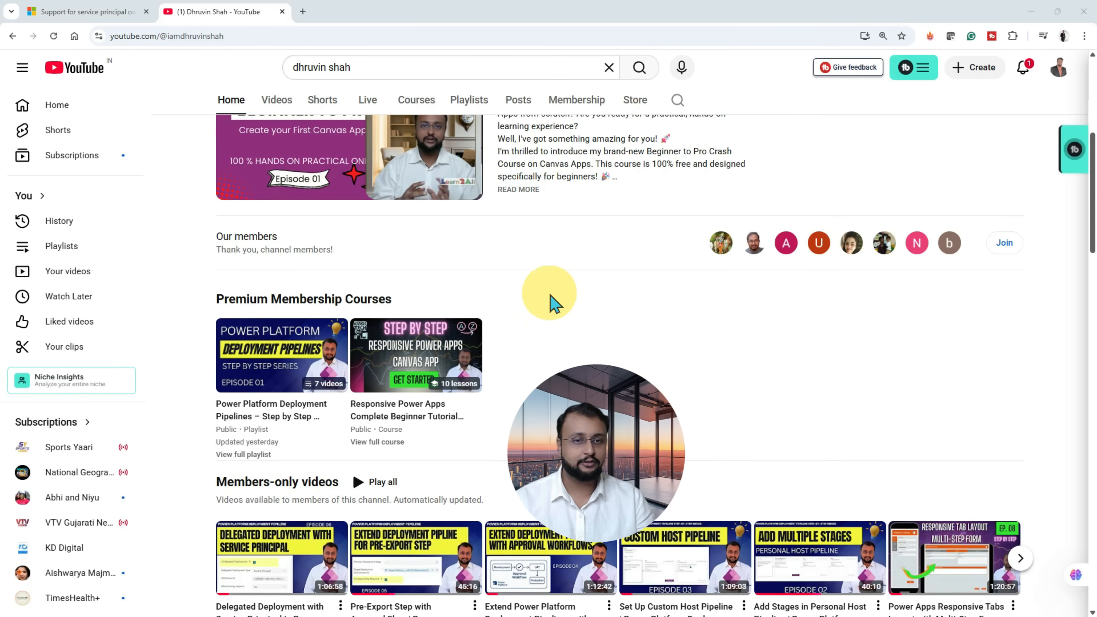
{"action": "scroll", "coordinate": [490, 299], "scroll_direction": "up", "scroll_amount": 5}
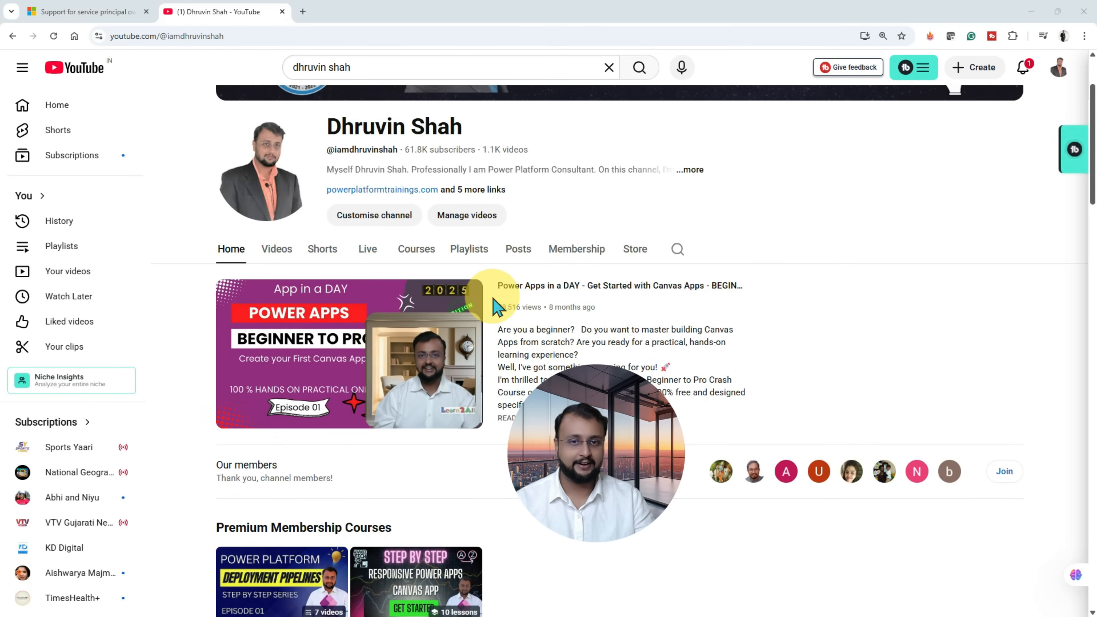
{"action": "scroll", "coordinate": [497, 306], "scroll_direction": "up", "scroll_amount": 3}
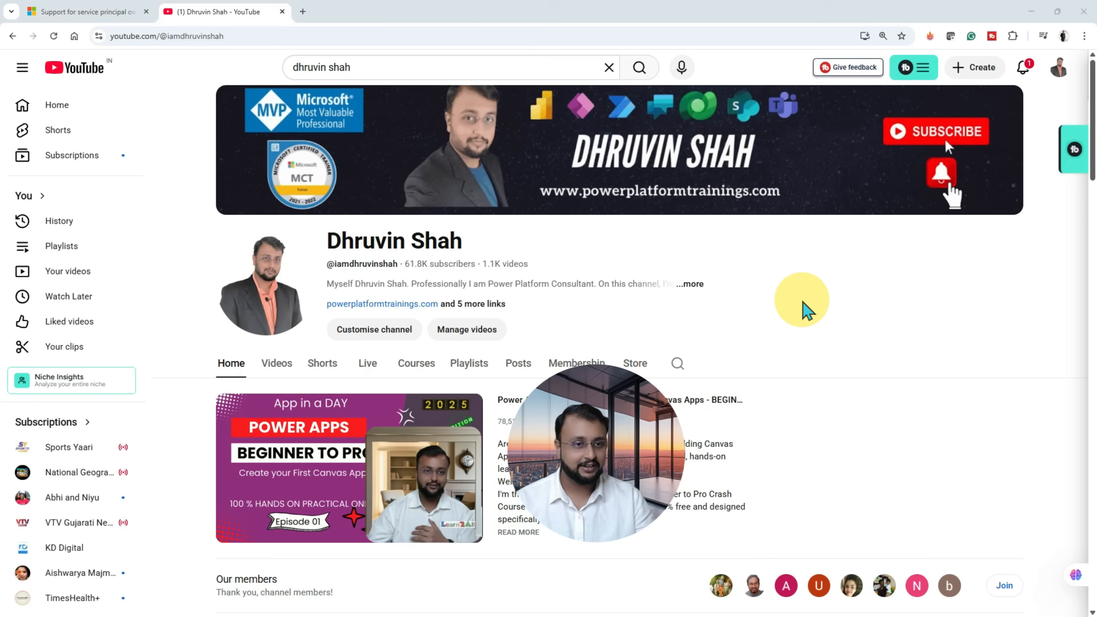
{"action": "mouse_move", "coordinate": [376, 458]}
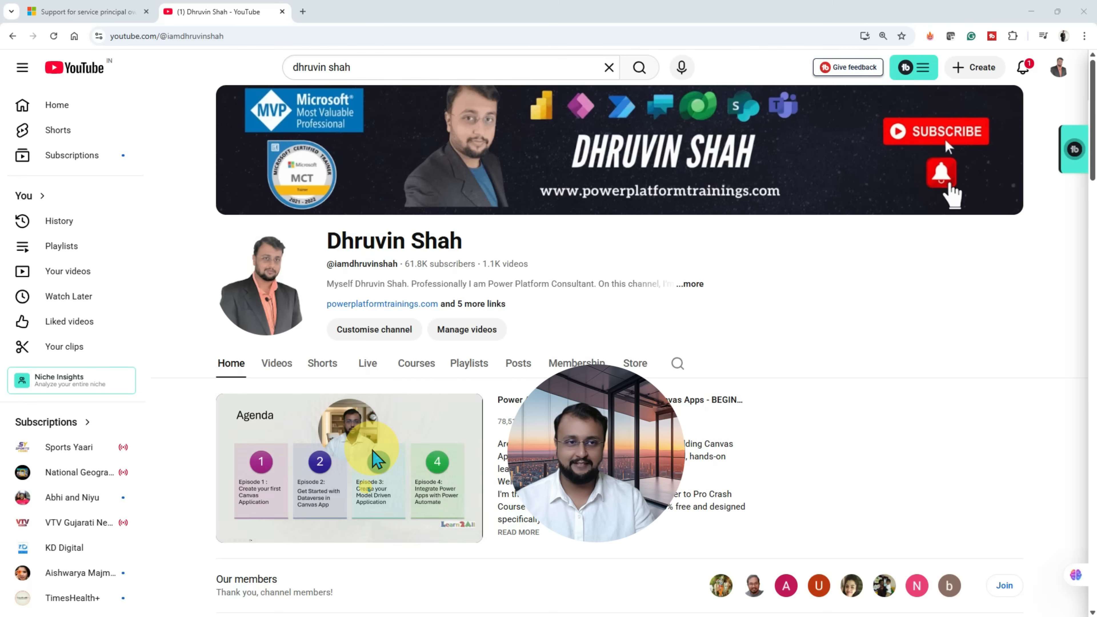